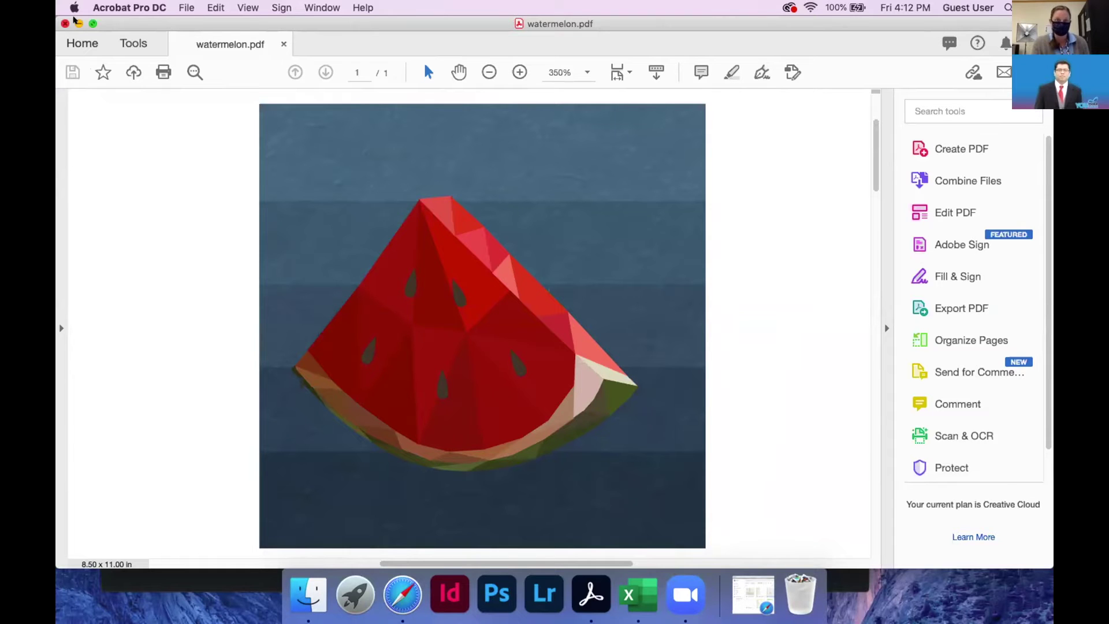
- Minimize the watermelon PDF, switch to Vectr in Safari, expand the browser to full screen, and create a new file
key("super+m")
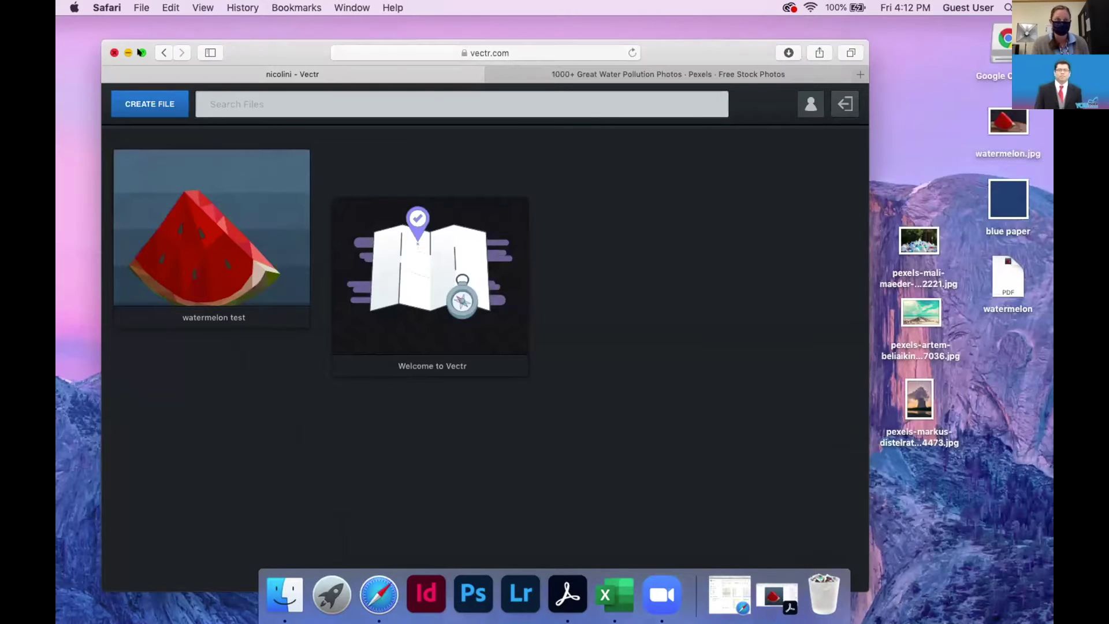
left_click(142, 53)
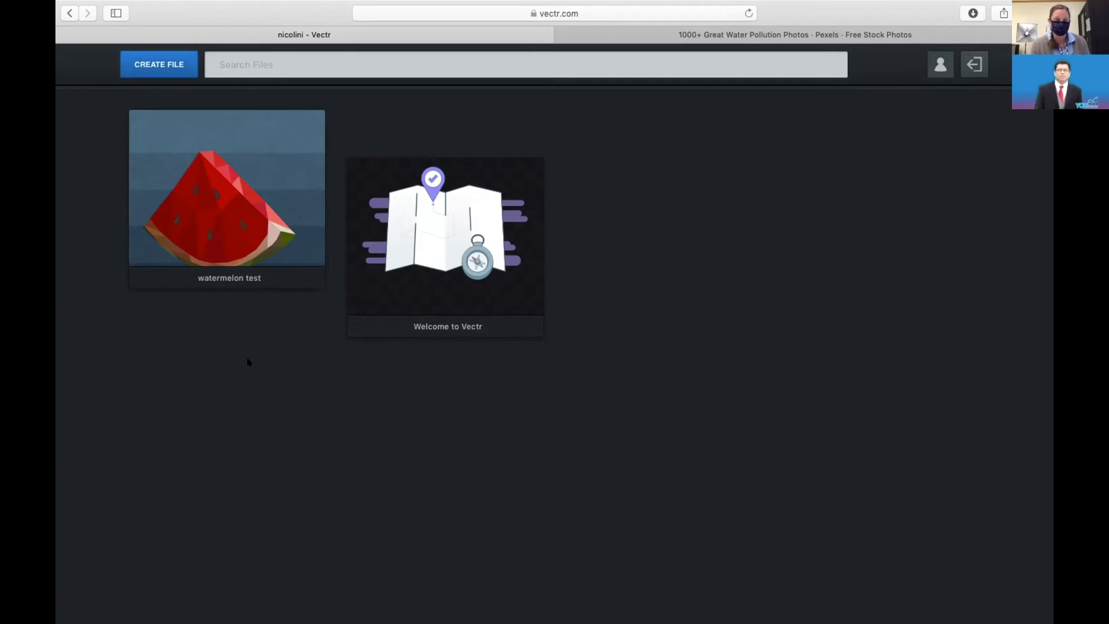
mouse_move(448, 295)
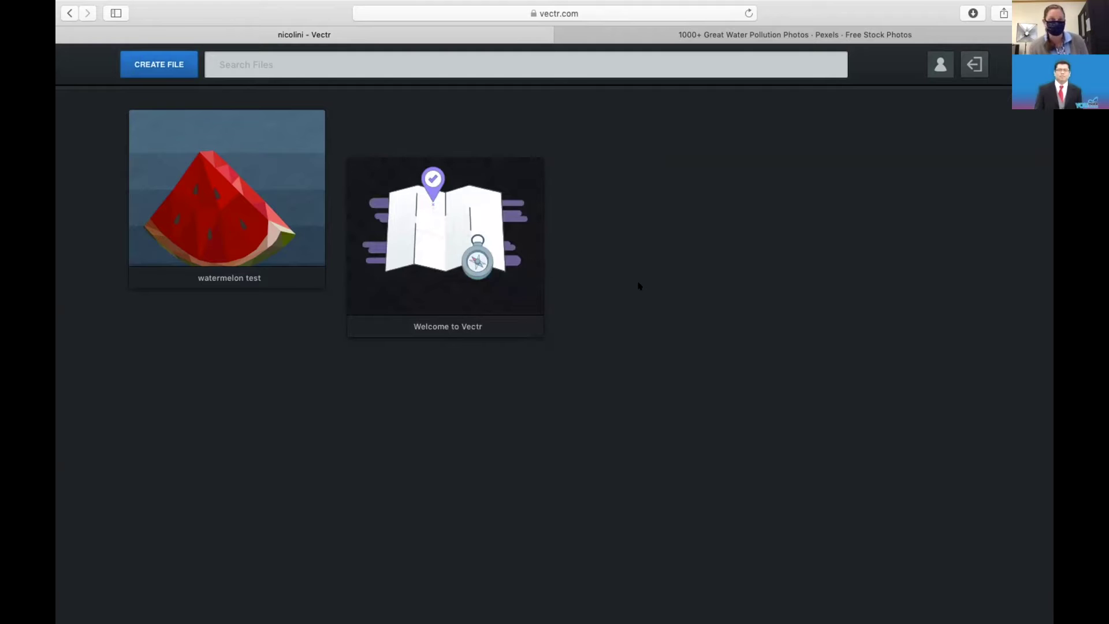
mouse_move(511, 218)
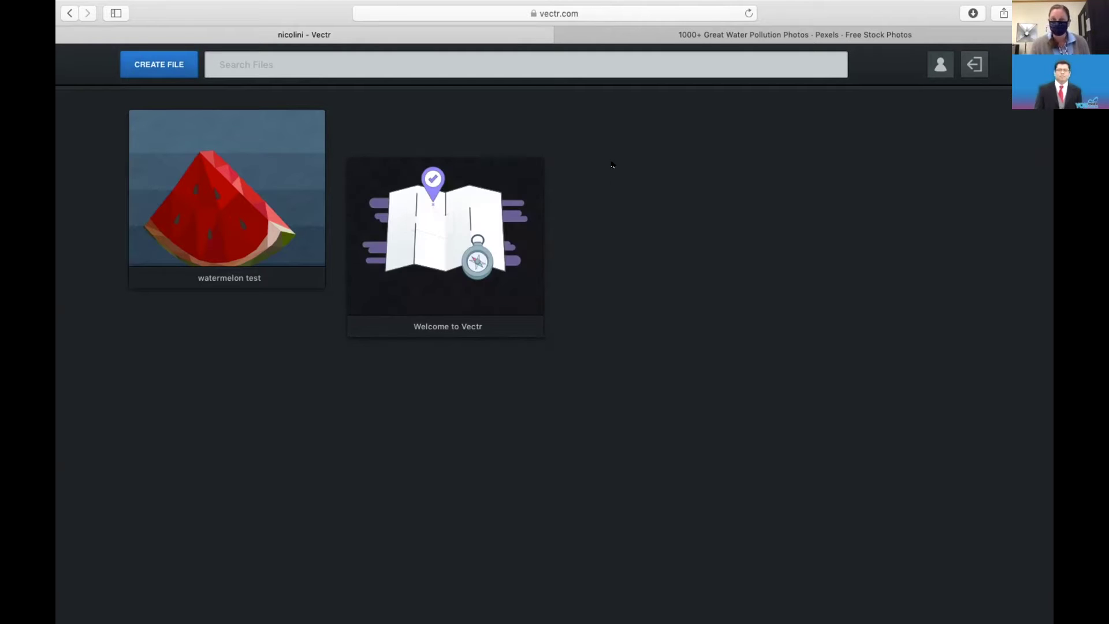
left_click(161, 64)
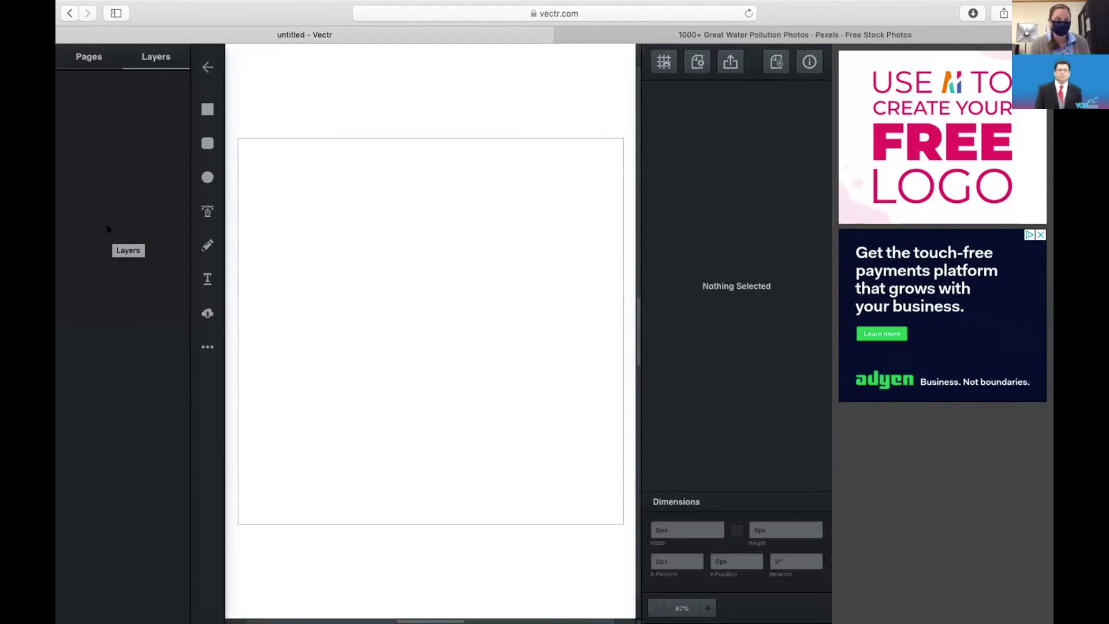
- Set the page size to the YouTube Channel preset
left_click(79, 56)
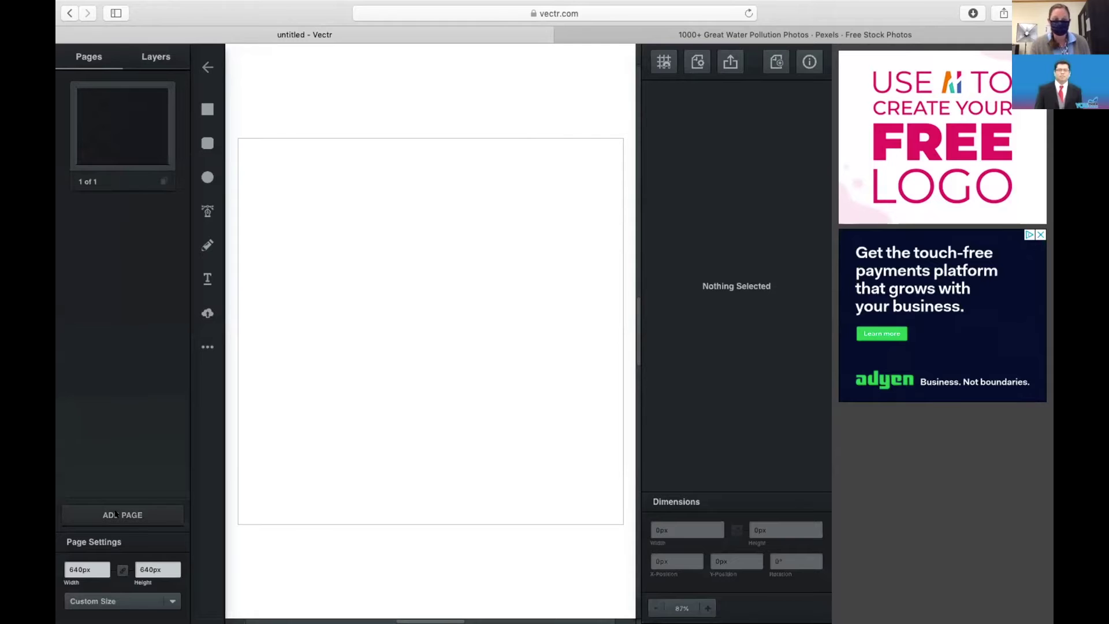
left_click(170, 599)
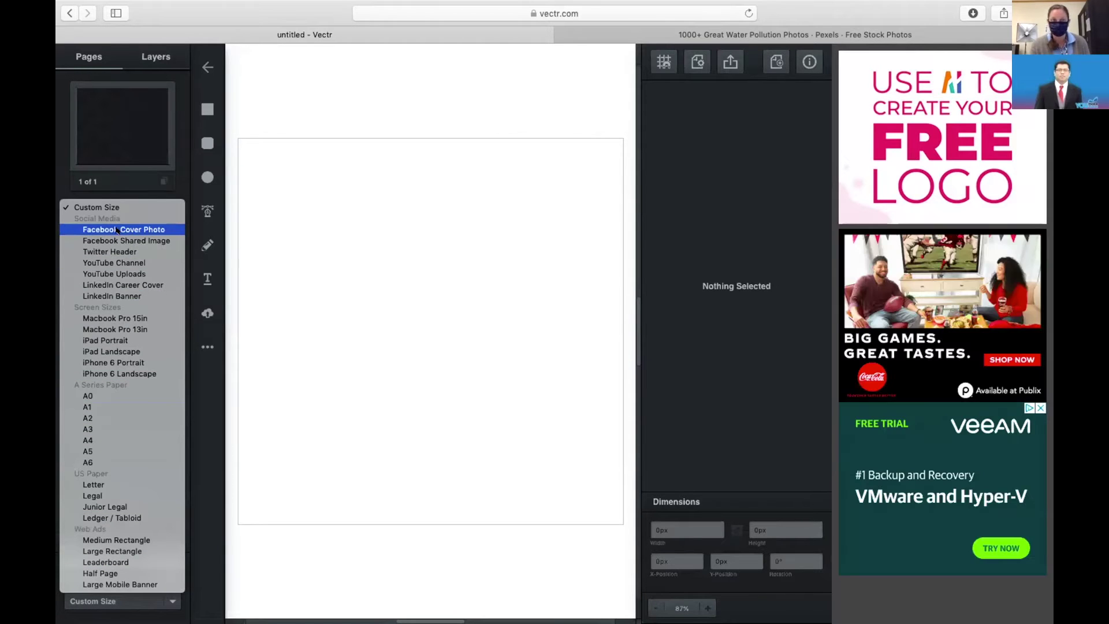
left_click(115, 262)
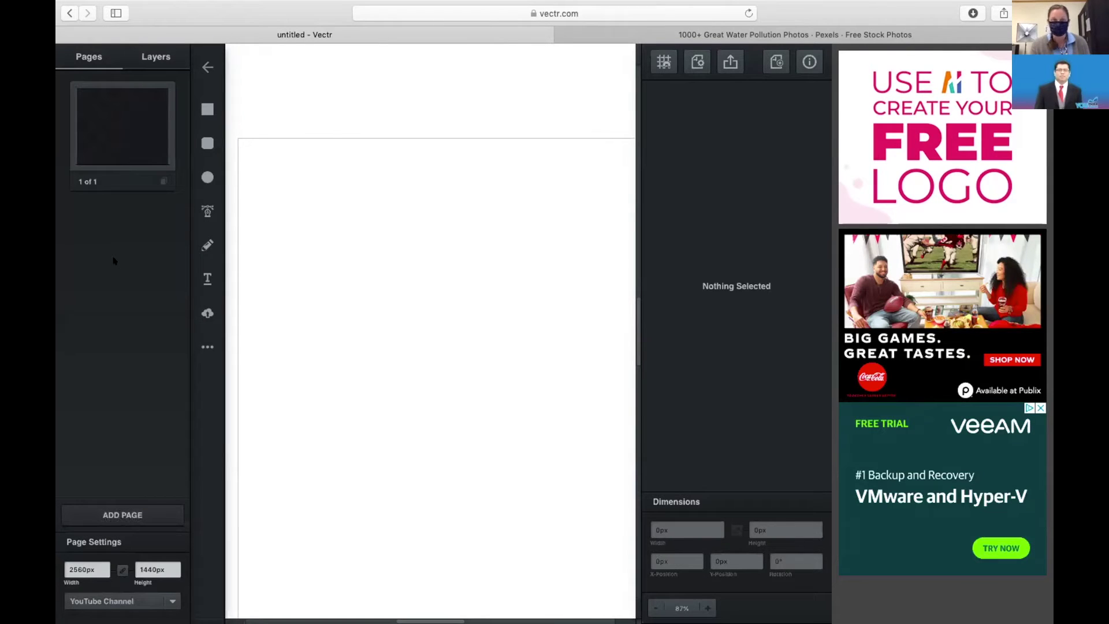
left_click(655, 607)
scroll(550, 453, "right", 5)
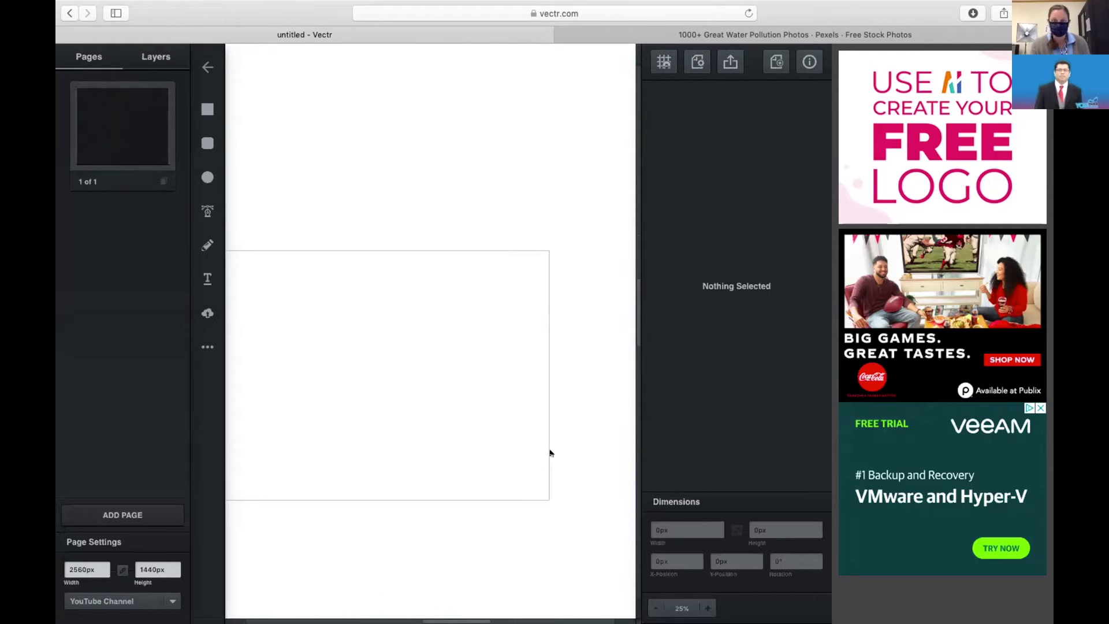
scroll(506, 352, "left", 5)
scroll(506, 351, "left", 3)
scroll(508, 354, "right", 1)
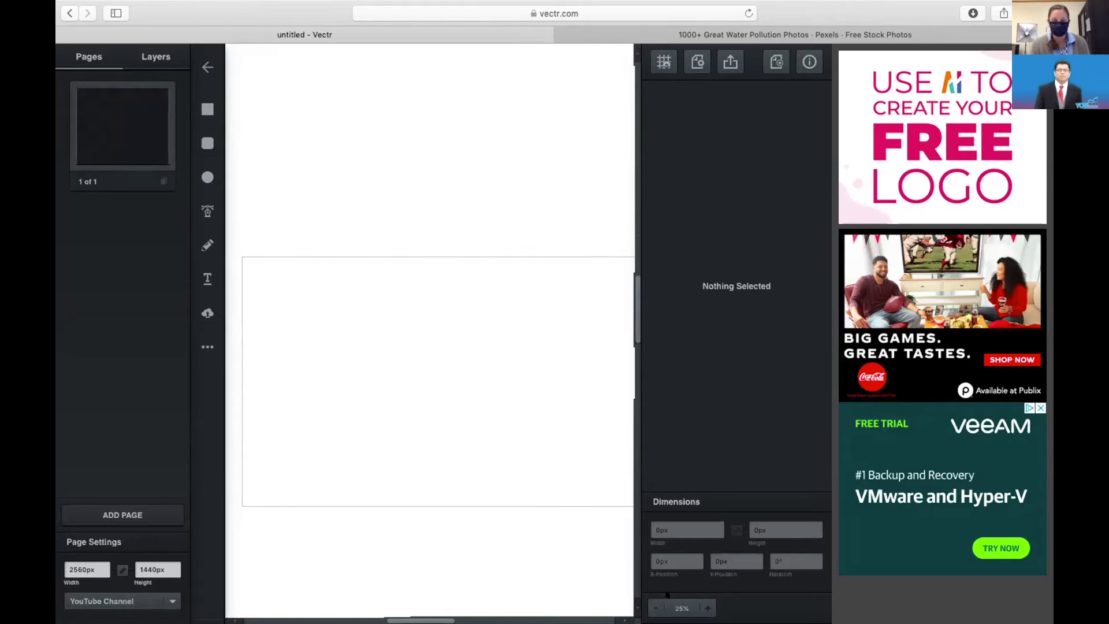
- Change the page size to the US Paper Letter preset
left_click(170, 600)
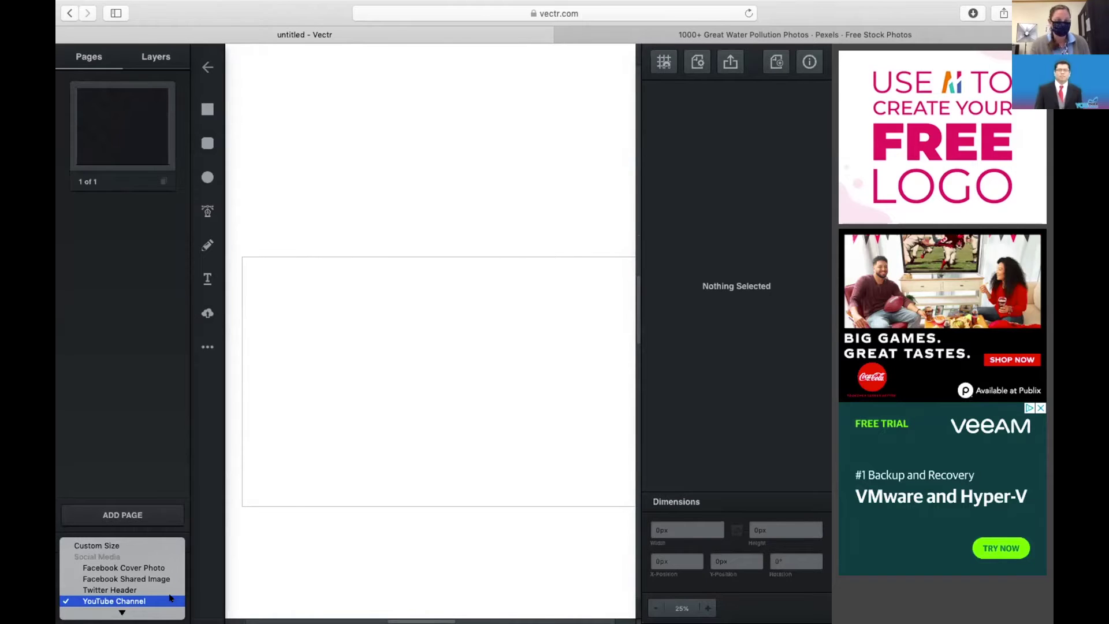
mouse_move(122, 612)
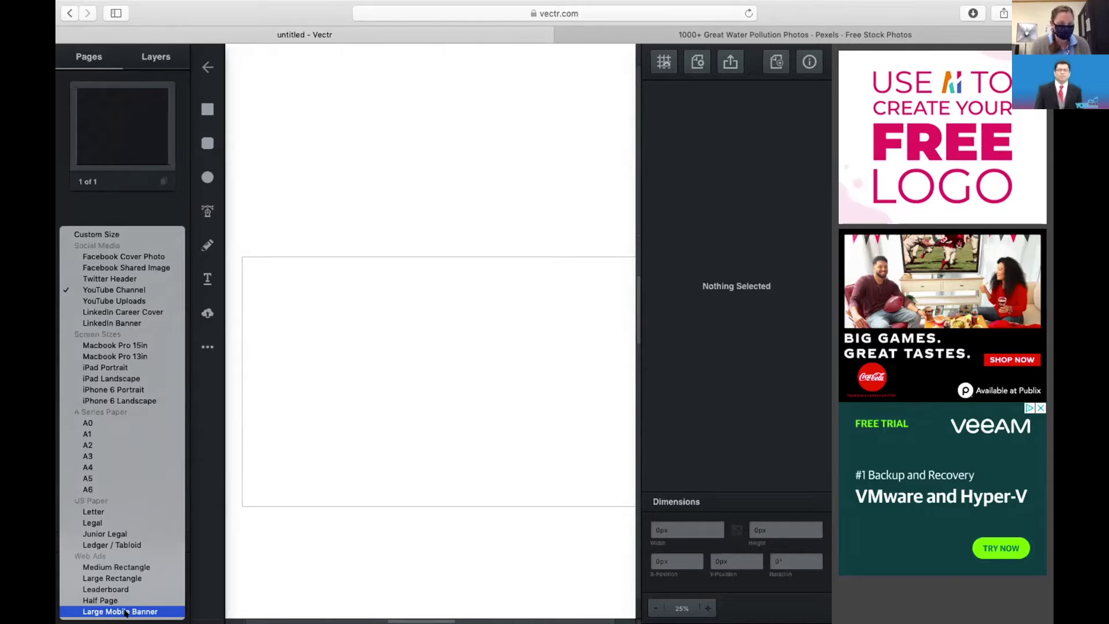
left_click(95, 512)
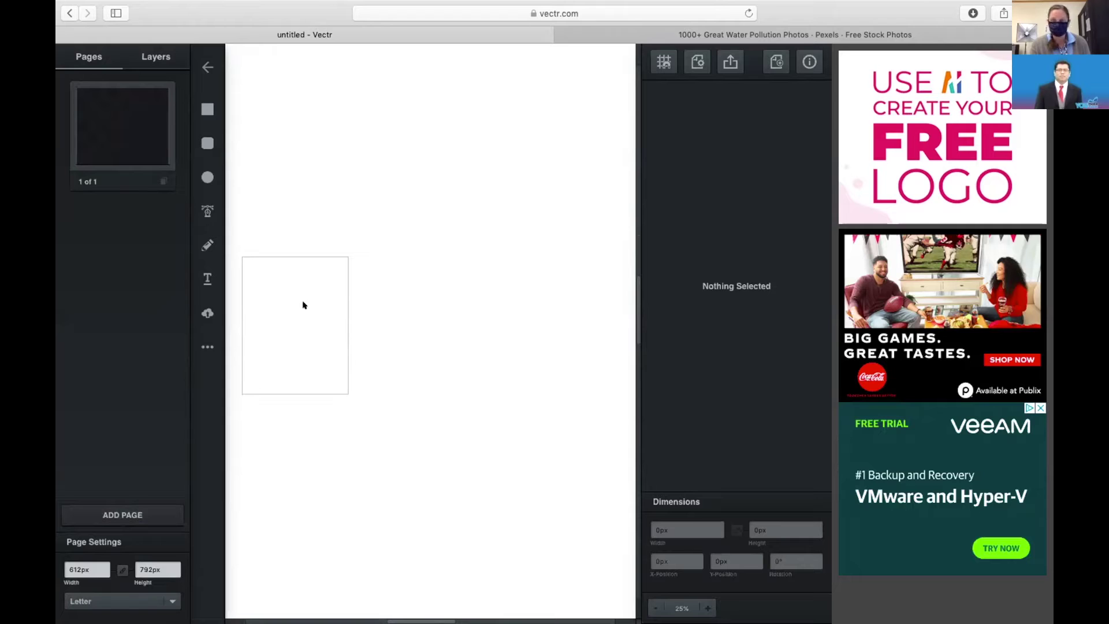
- Try the file's measurement units from points through centimetres, millimetres, inches and feet, and return the file to pixels
left_click(696, 69)
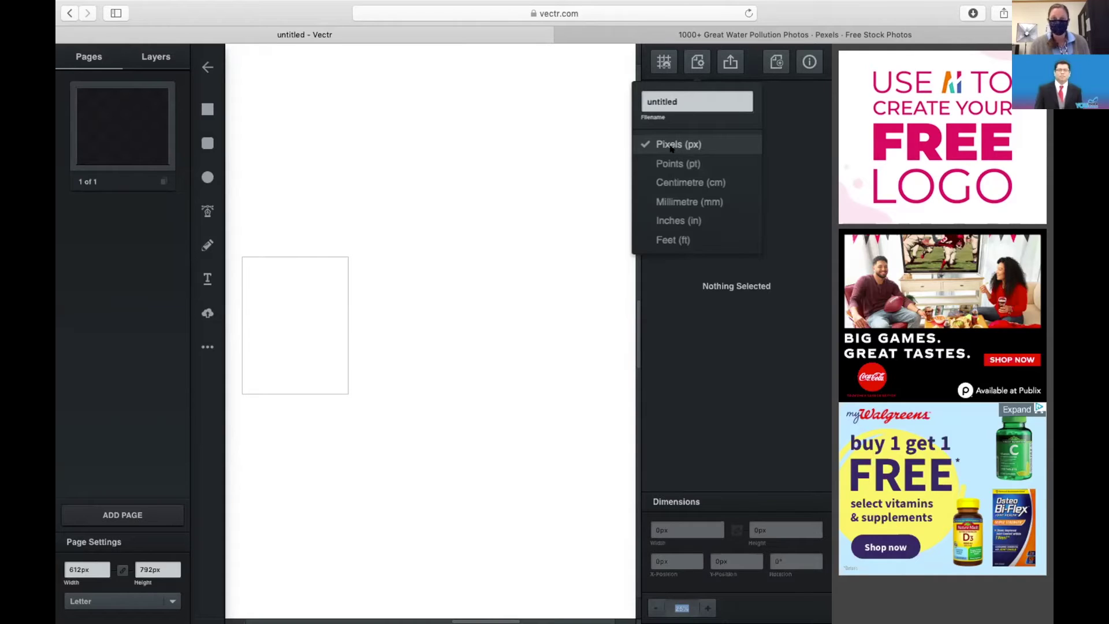
left_click(672, 163)
left_click(681, 182)
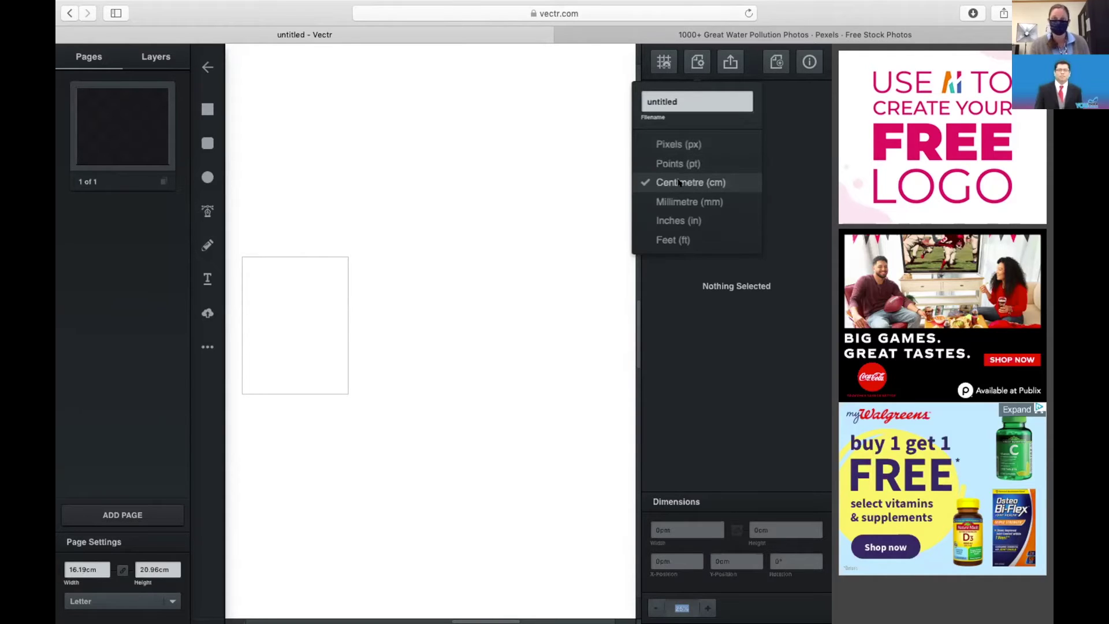
left_click(681, 201)
left_click(672, 220)
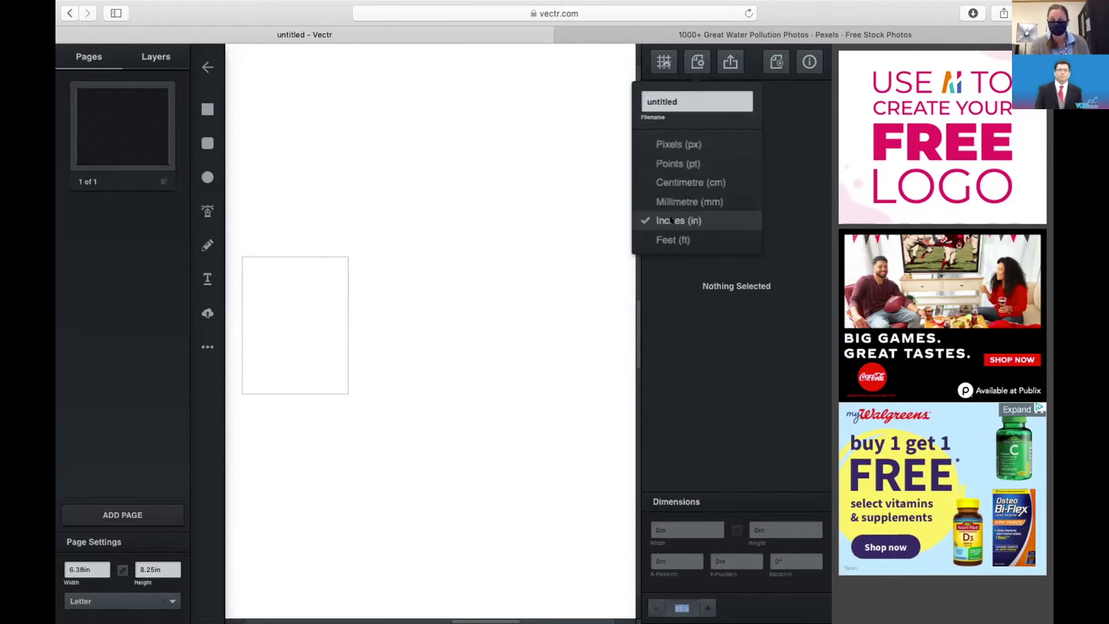
left_click(672, 239)
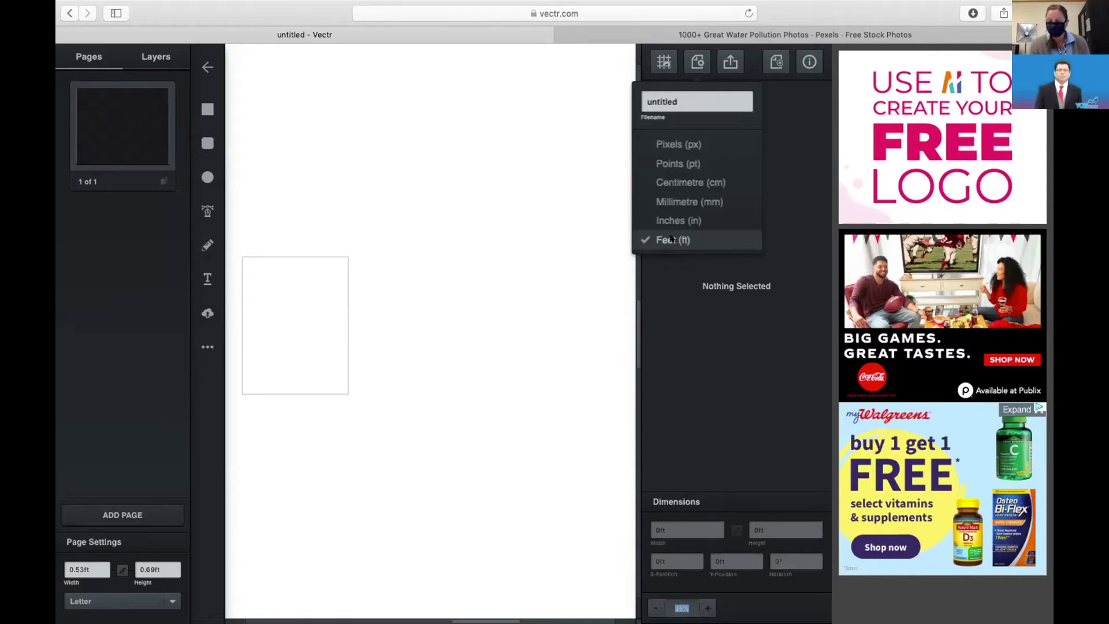
left_click(672, 220)
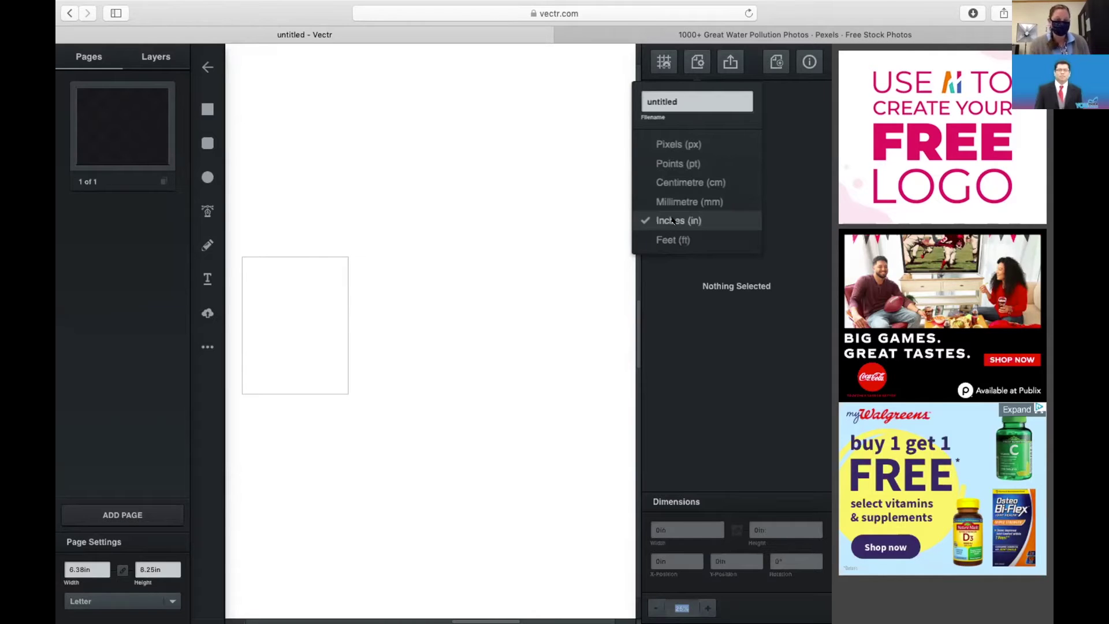
left_click(672, 220)
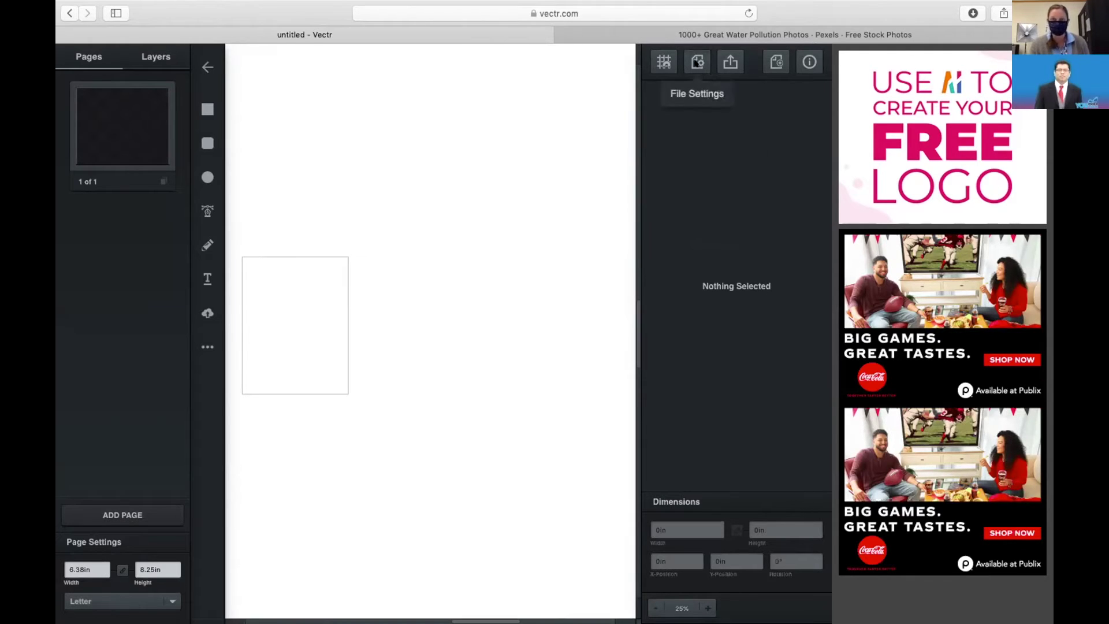
left_click(696, 70)
left_click(676, 145)
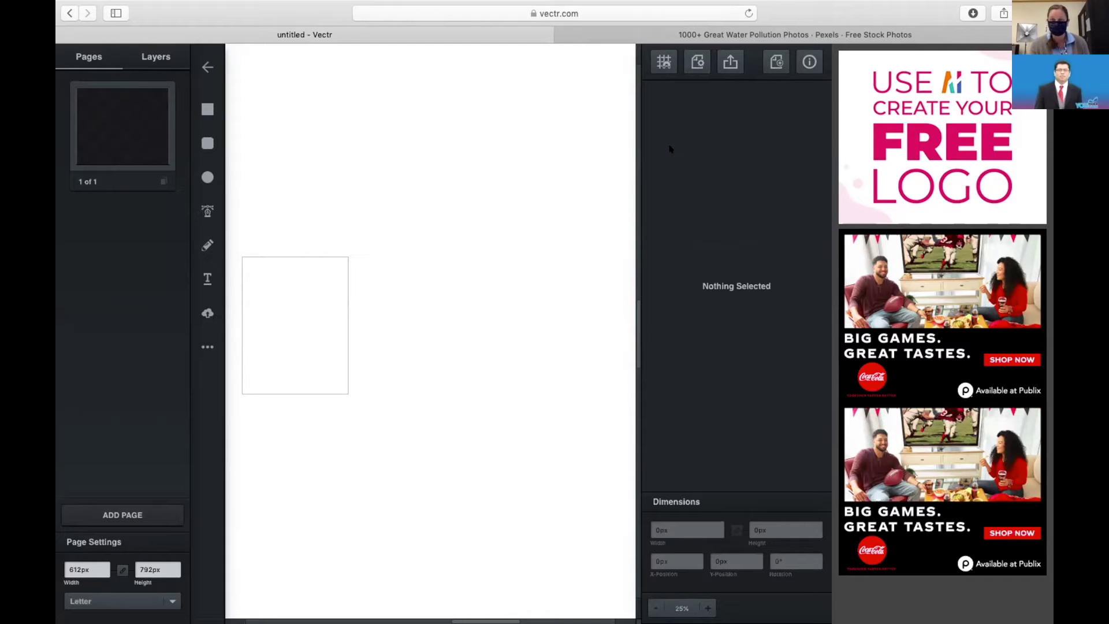
- Change the page size to the Macbook Pro 15in screen preset
left_click(169, 603)
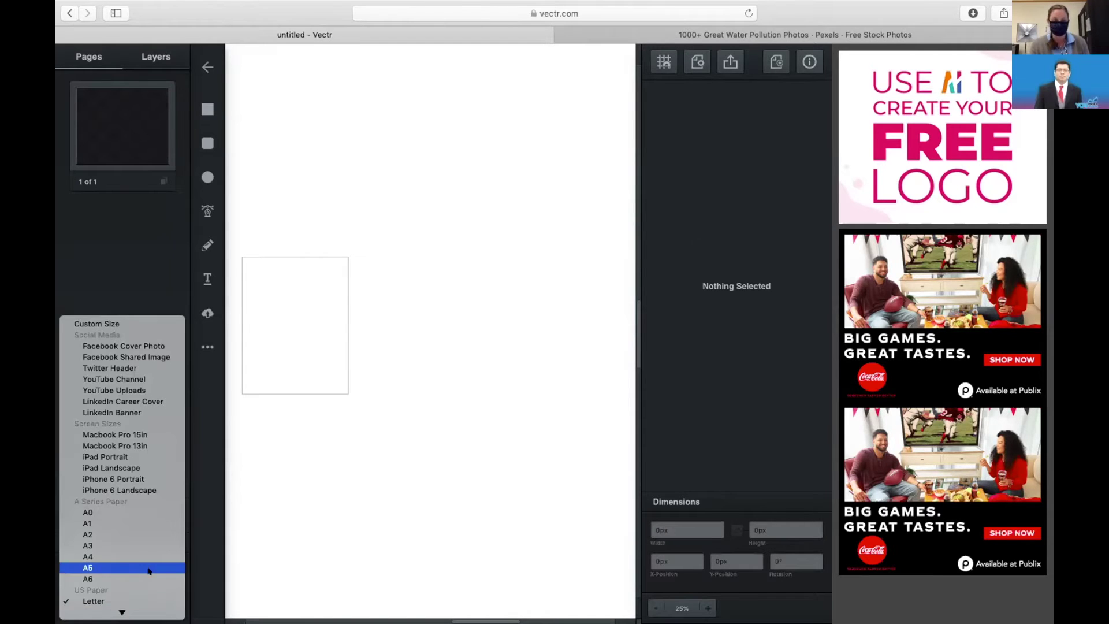
scroll(151, 606, "down", 3)
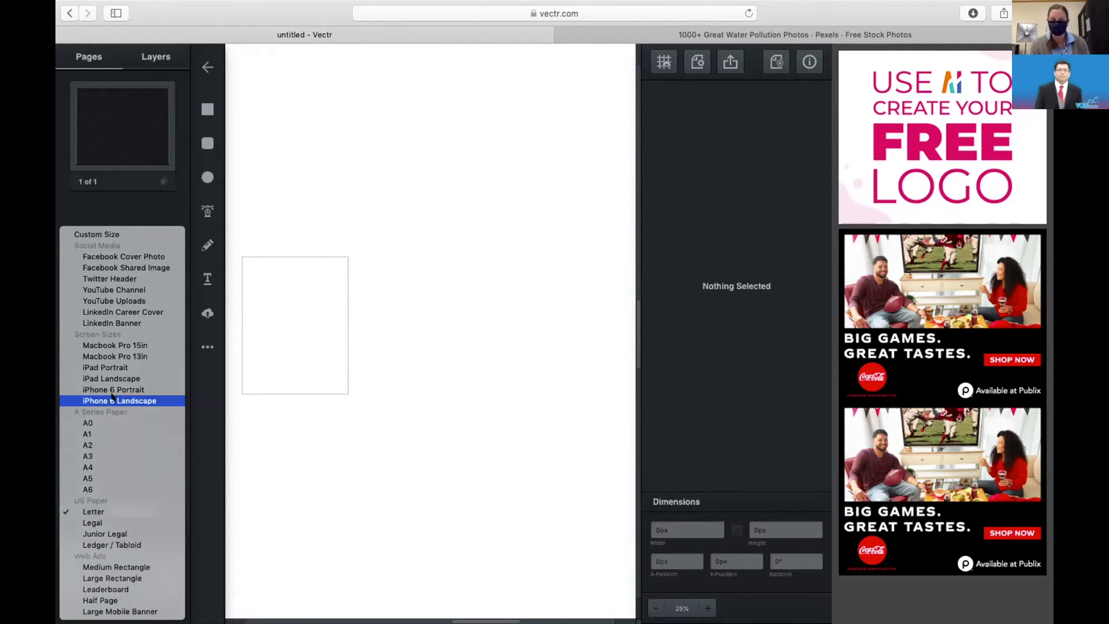
left_click(106, 348)
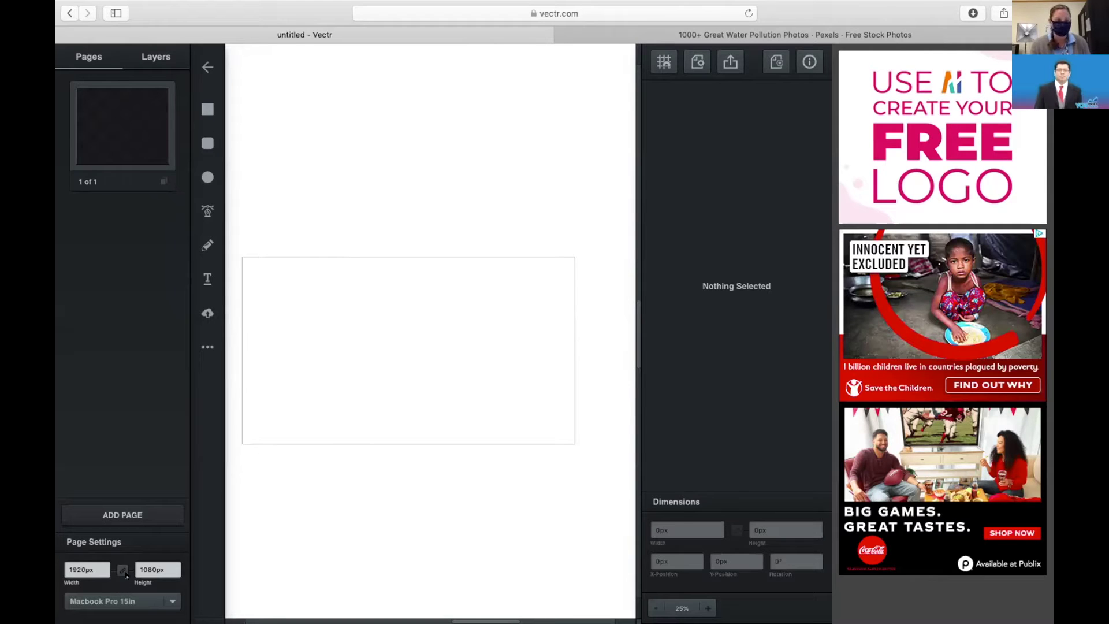
- Increase the page's height to 1082 px and its width to 1930 px, keeping the proportions linked
left_click(172, 563)
left_click(175, 565)
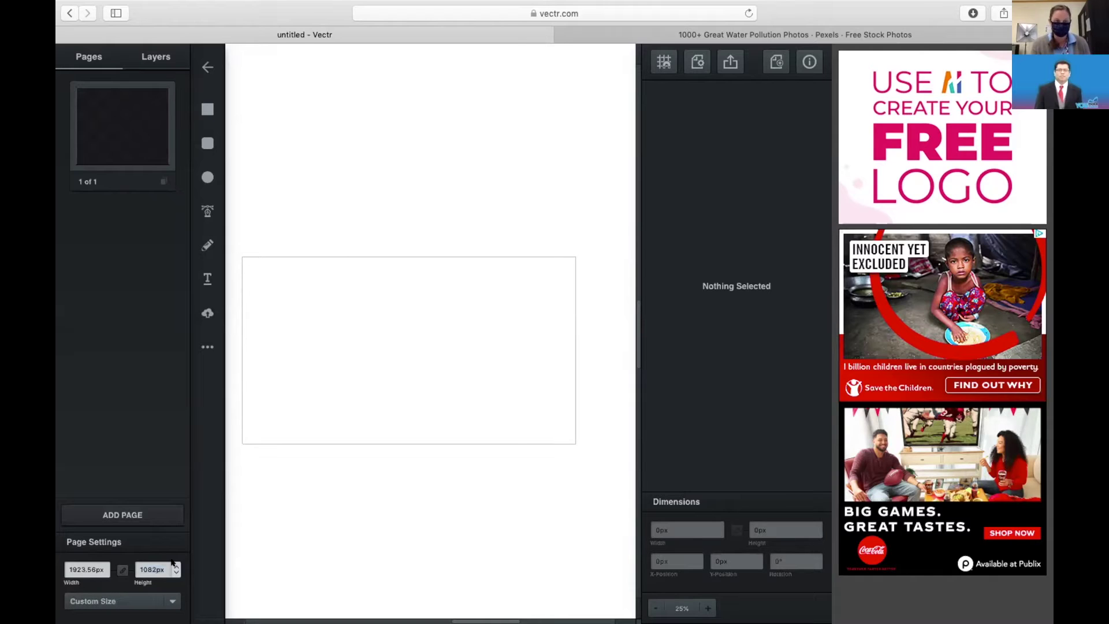
left_click(105, 566)
left_click(105, 566)
left_click(104, 565)
- Set the page's width and height to 1000 px each, with the proportions unlinked
double_click(92, 566)
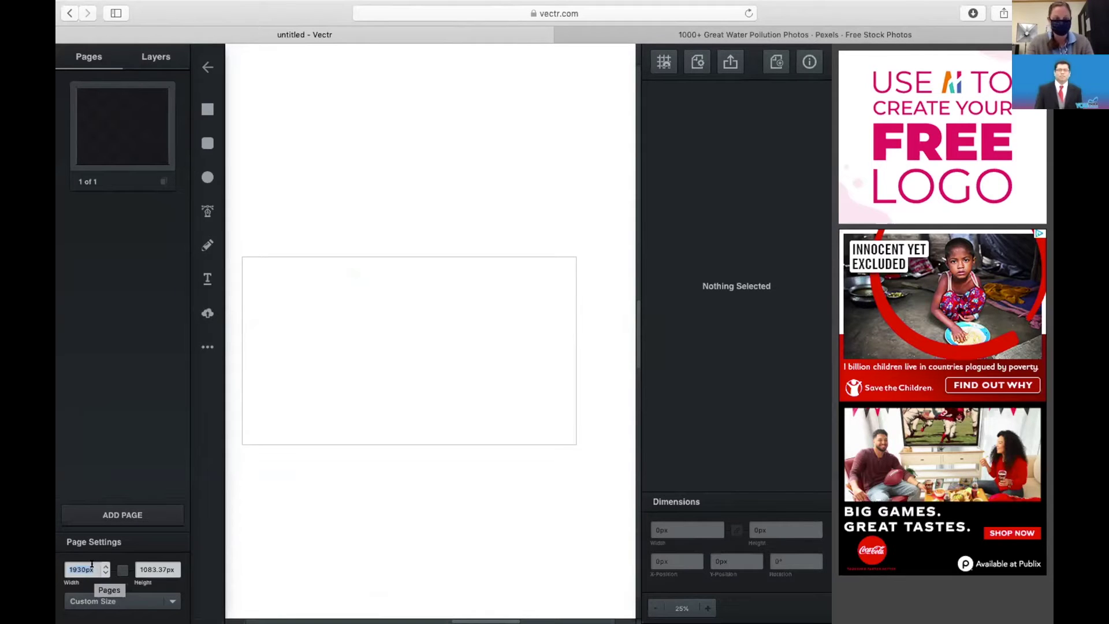
type("1000")
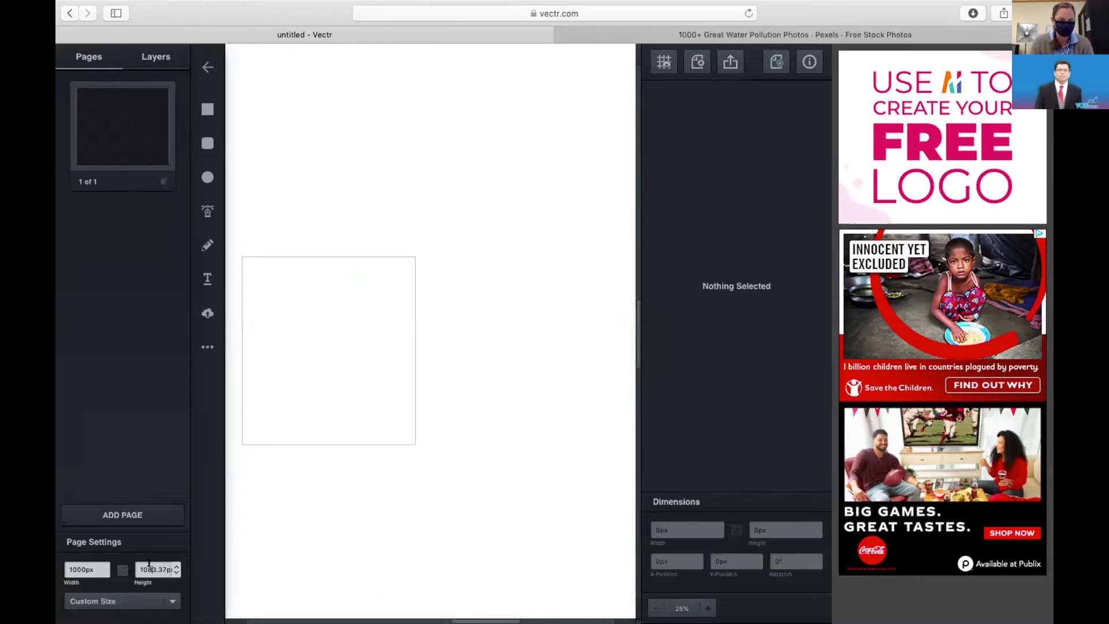
type("1000")
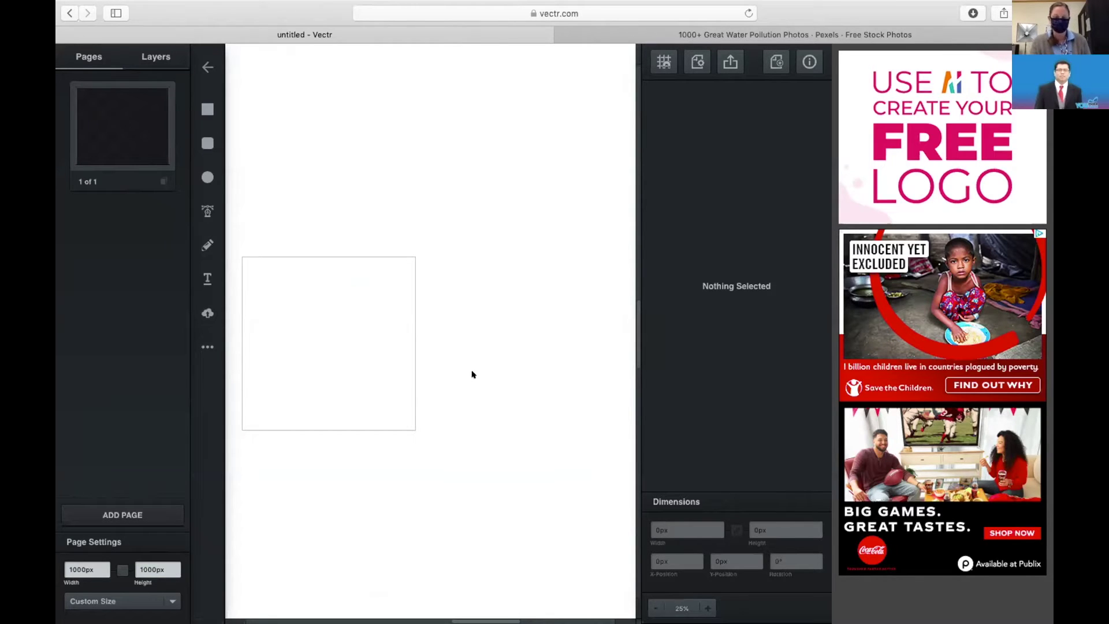
mouse_move(709, 575)
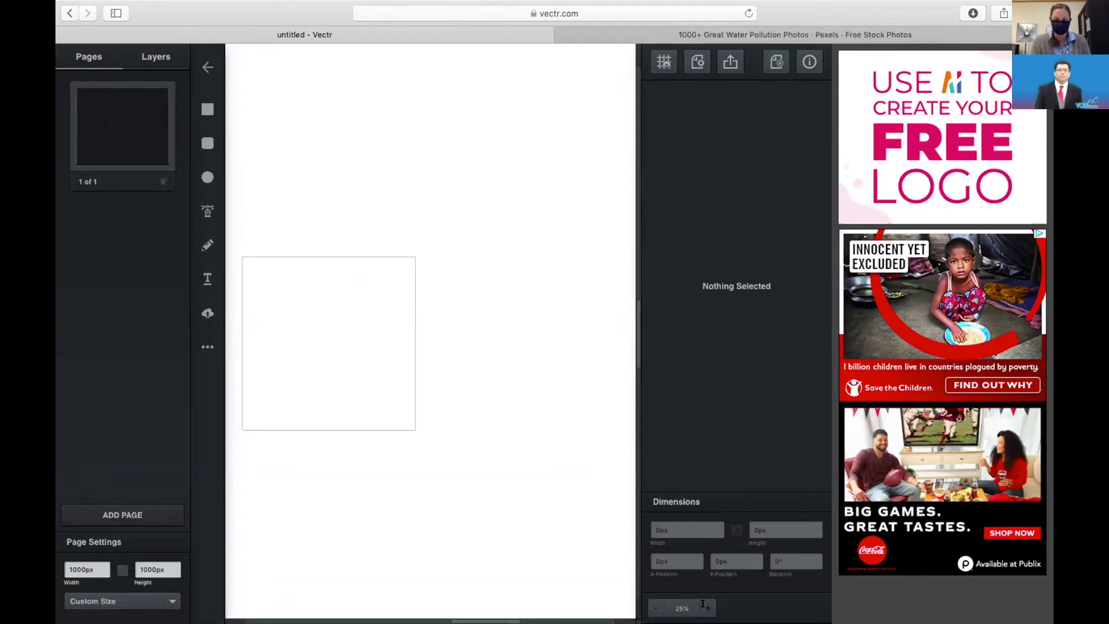
left_click(707, 608)
scroll(362, 442, "left", 5)
scroll(362, 442, "left", 1)
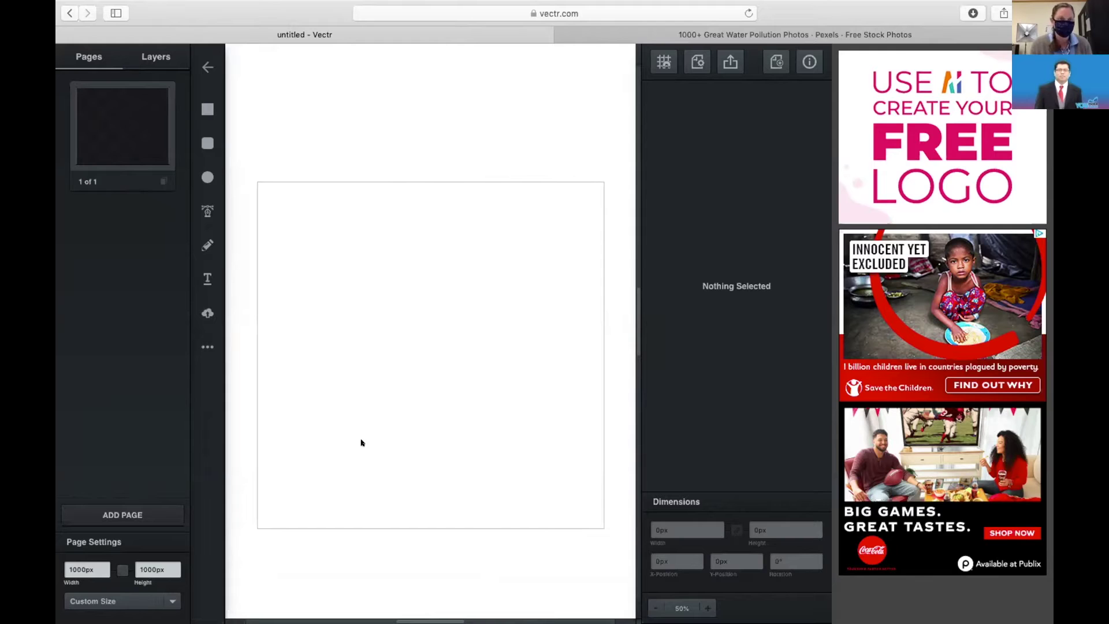
- Import watermelon.jpg from the Desktop into the file
left_click(201, 312)
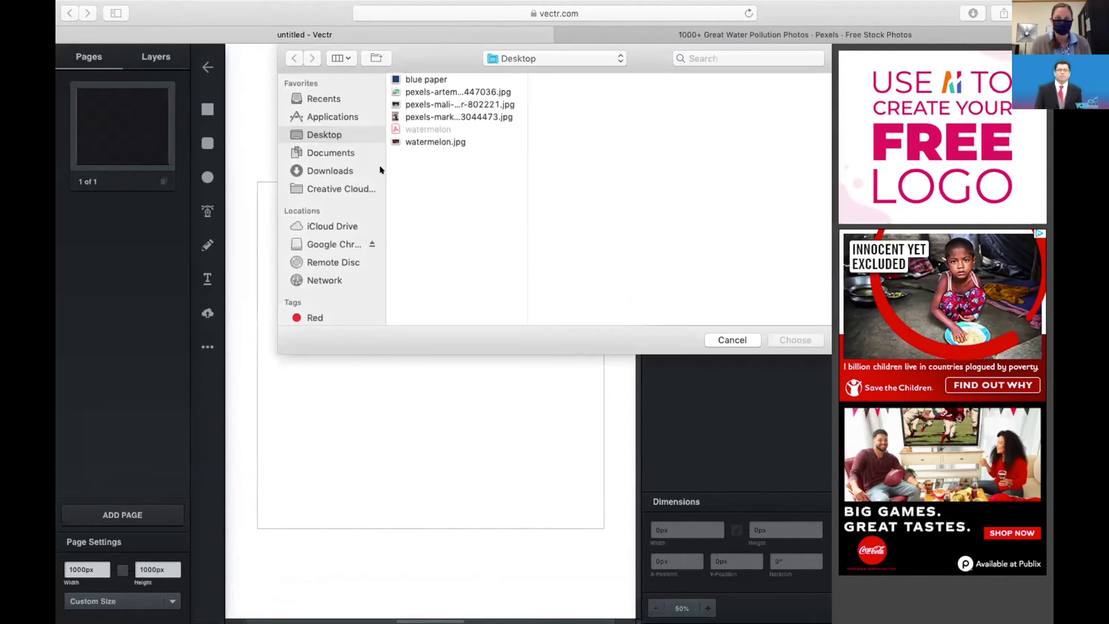
left_click(429, 141)
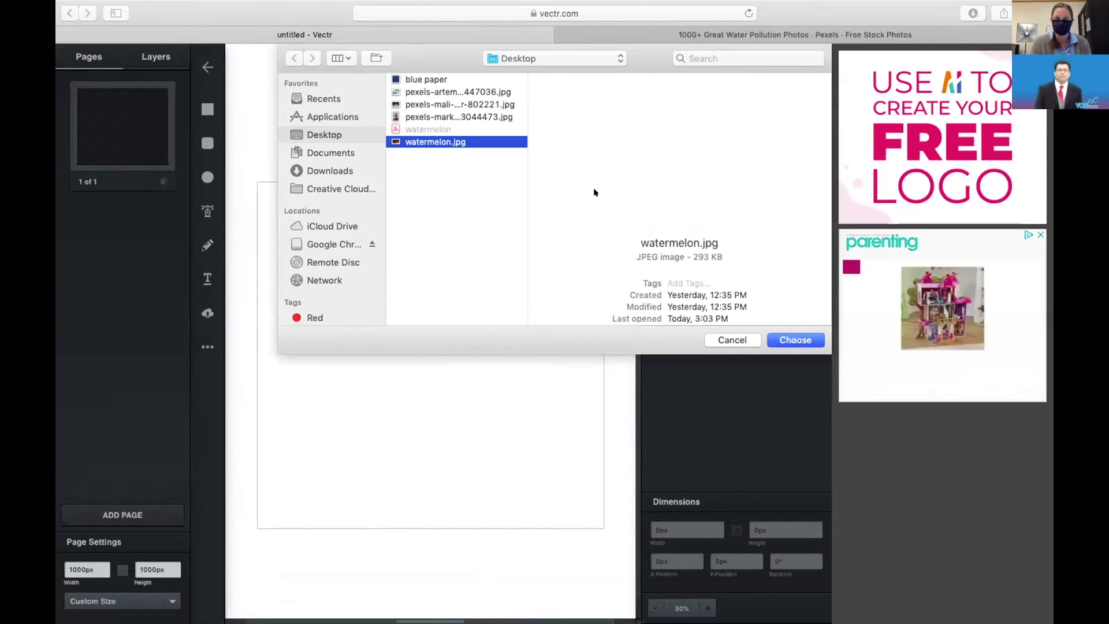
left_click(789, 339)
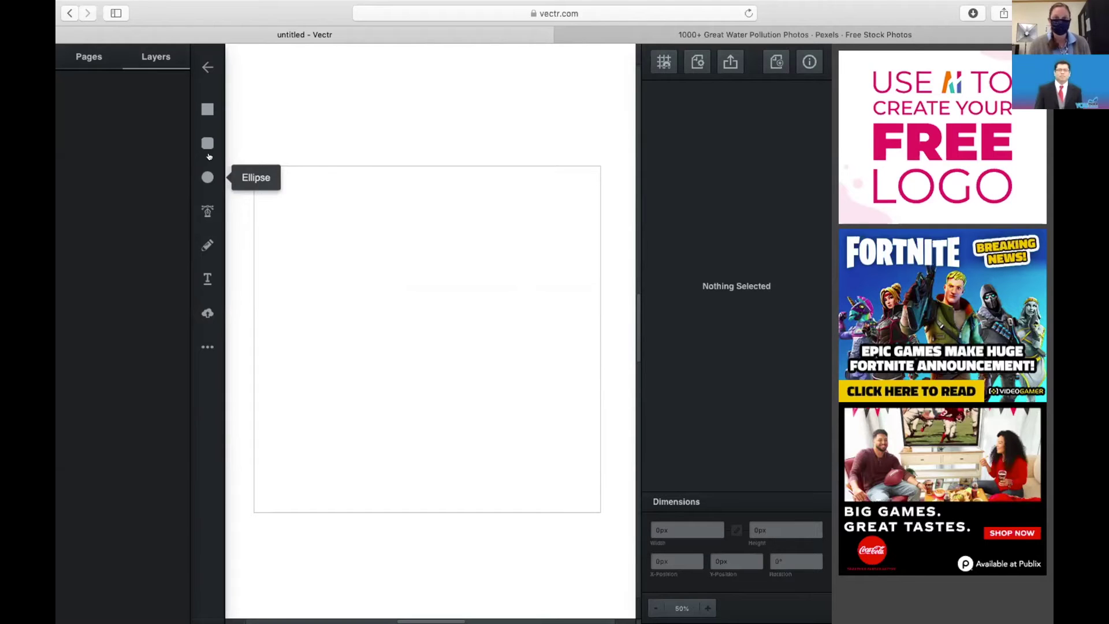
- Draw a rectangle about 468 by 468 px near the middle of the page and turn off its background fill
left_click(206, 109)
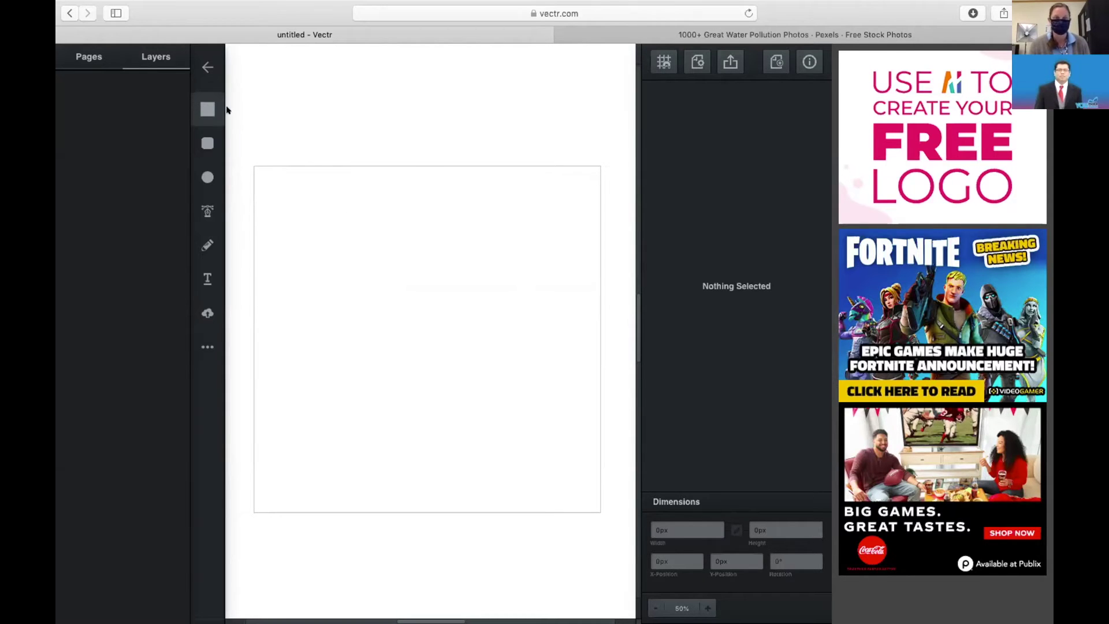
mouse_move(356, 248)
left_mouse_down()
mouse_move(439, 343)
mouse_move(495, 377)
mouse_move(402, 427)
mouse_move(501, 319)
mouse_move(505, 285)
mouse_move(492, 295)
mouse_move(485, 339)
mouse_move(500, 384)
mouse_move(534, 426)
mouse_move(423, 324)
mouse_move(484, 408)
left_mouse_up()
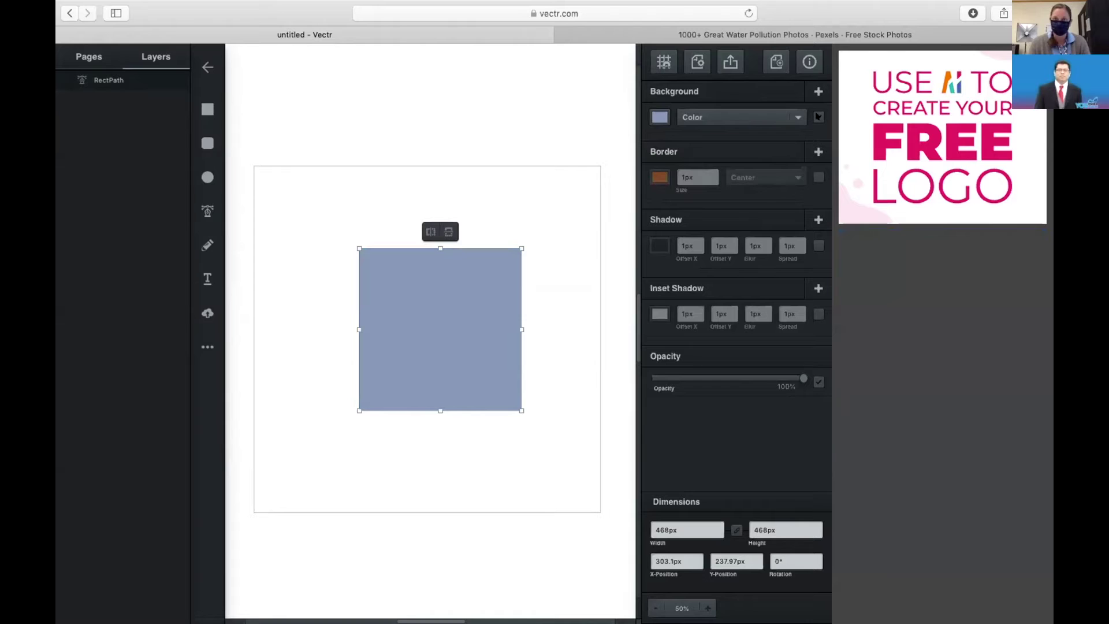
left_click(817, 117)
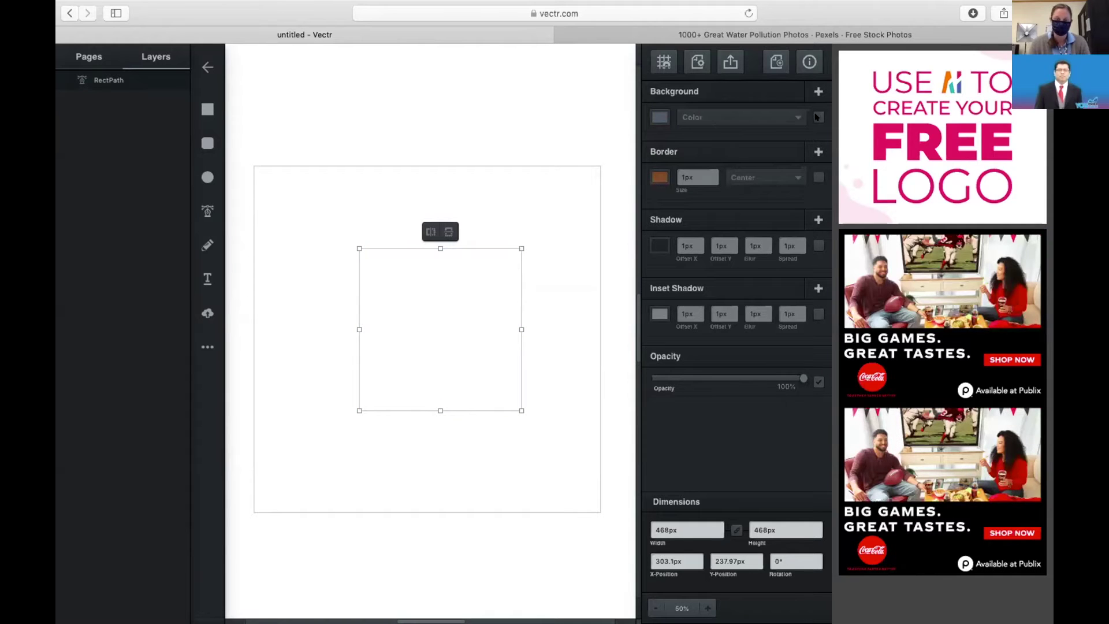
- Turn the square's background fill back on and enable its orange border
left_click(817, 117)
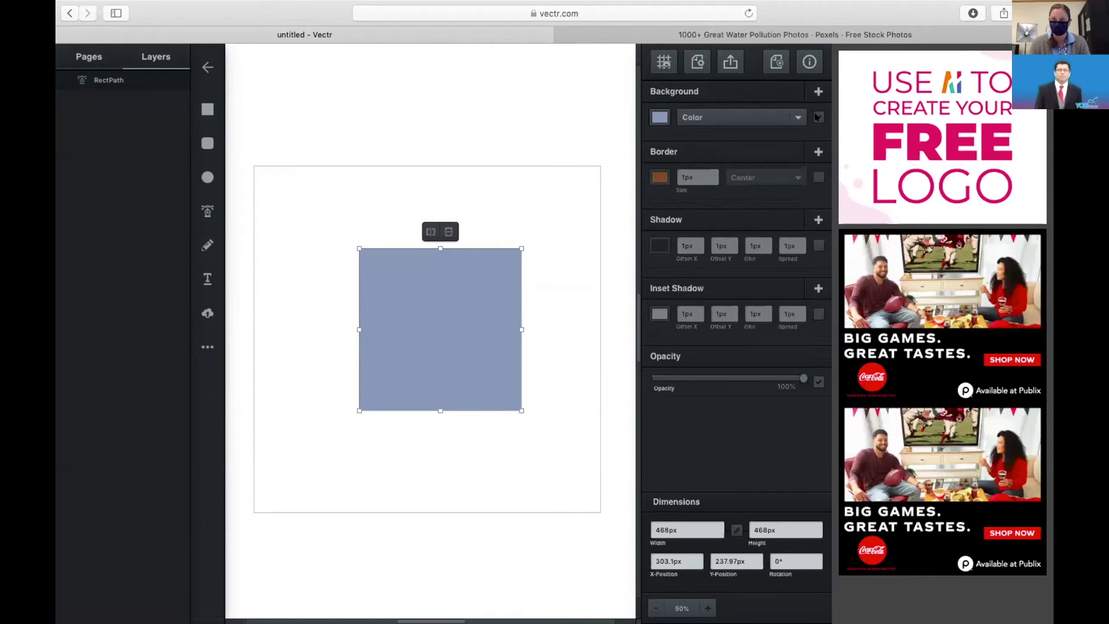
left_click(818, 177)
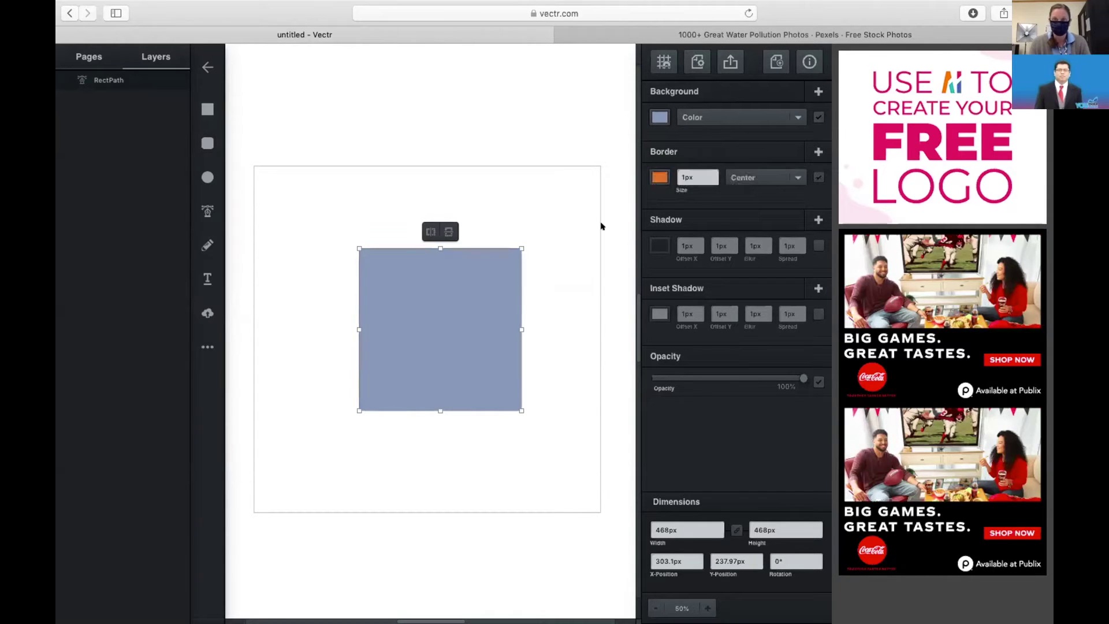
left_click(537, 306)
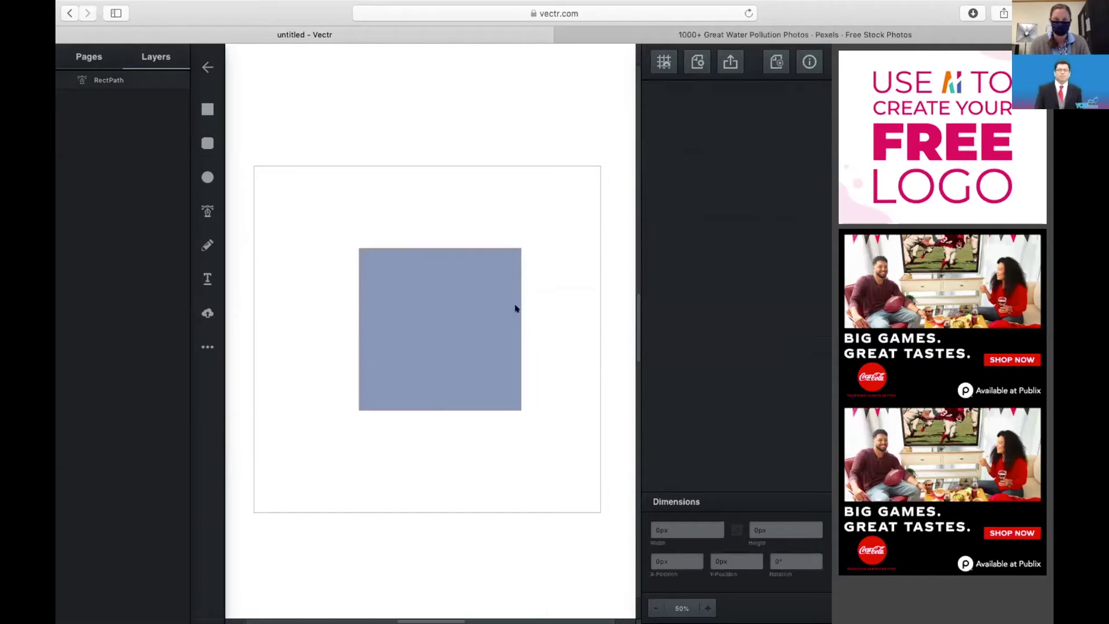
- Select the square and increase its border size to 25 px
left_click(480, 294)
left_click(713, 174)
left_click(713, 174)
left_click(713, 174)
left_click(713, 174)
left_click(714, 174)
left_click(714, 174)
left_click(714, 174)
left_click(713, 174)
left_click(714, 173)
left_click(713, 174)
left_click(713, 174)
left_click(714, 174)
left_click(713, 174)
left_click(714, 174)
left_click(714, 173)
left_click(713, 174)
left_click(713, 173)
left_click(713, 174)
left_click(713, 174)
left_click(714, 174)
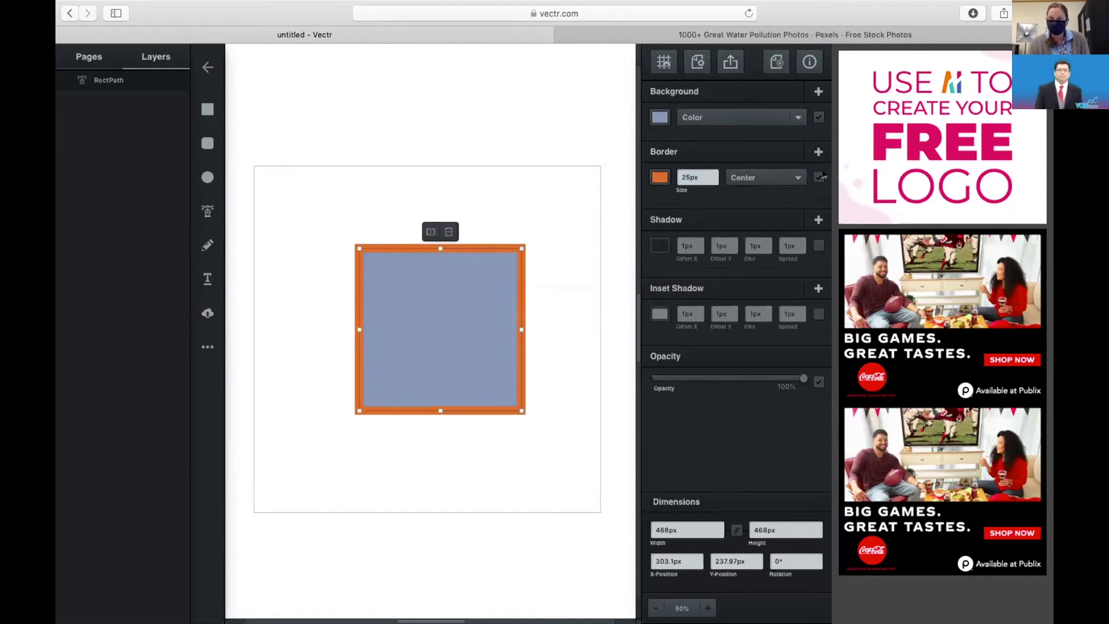
- Try the border position as Outside and Inside, return it to Center, and turn the border off
left_click(803, 176)
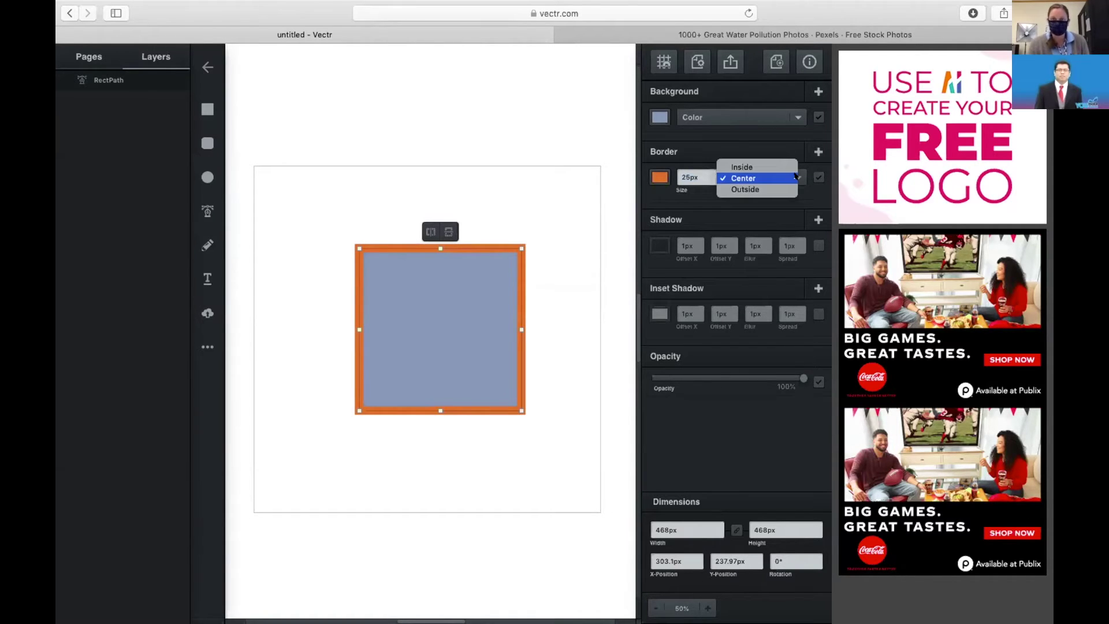
left_click(773, 190)
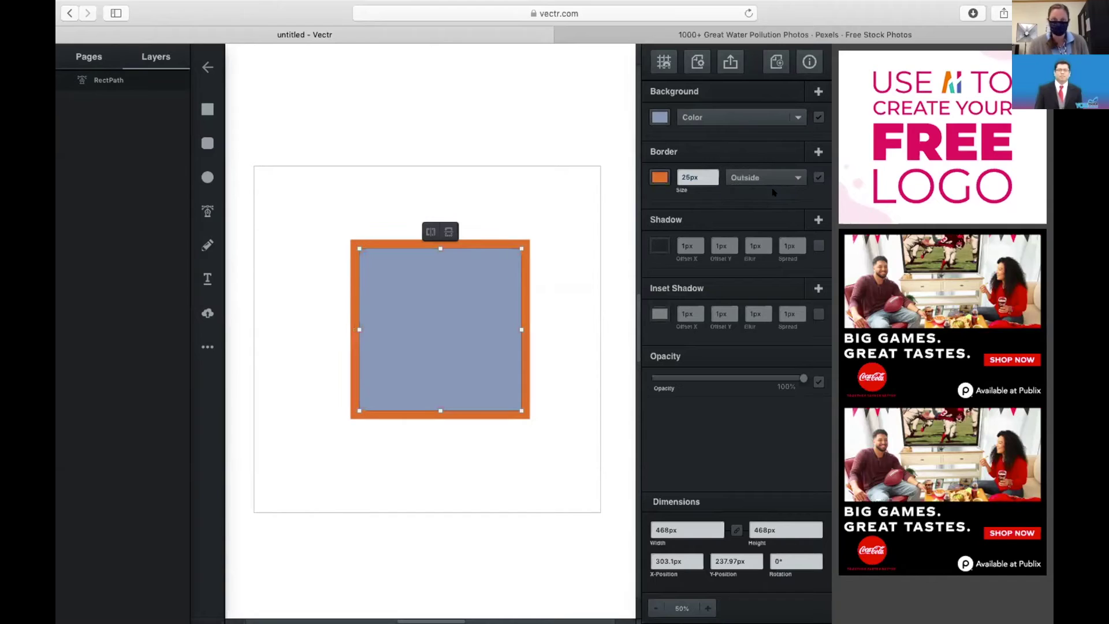
left_click(795, 182)
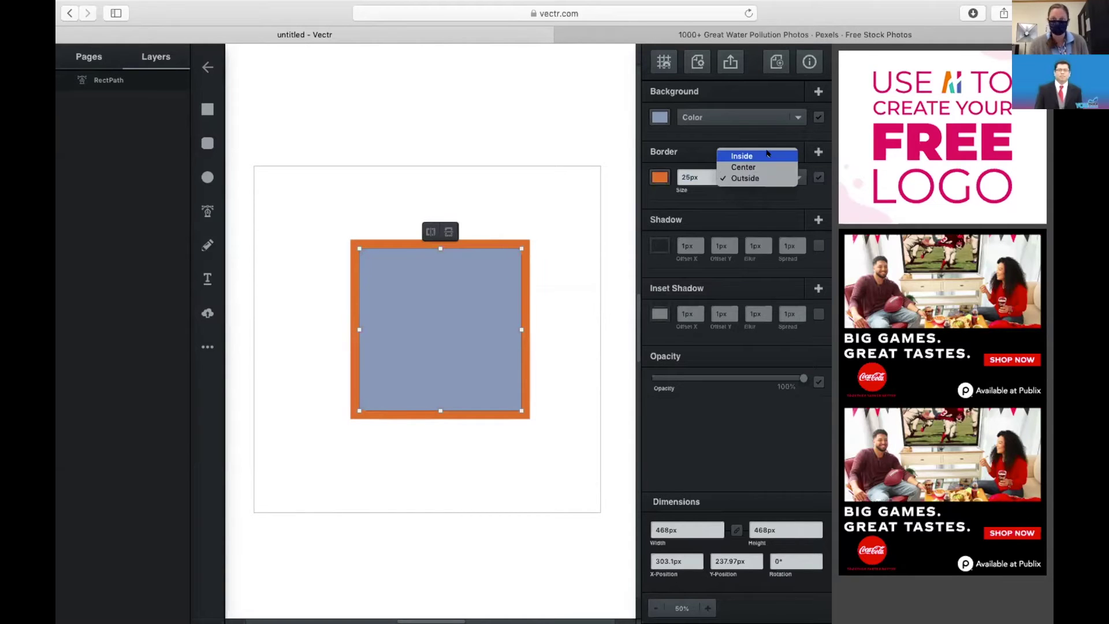
left_click(767, 153)
left_click(794, 175)
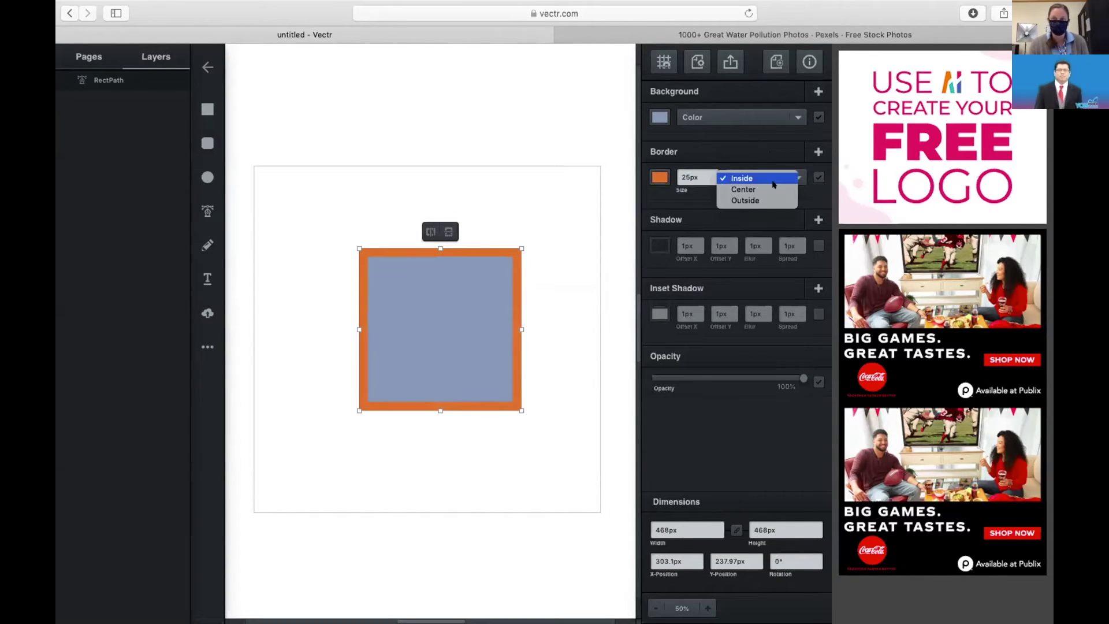
left_click(777, 197)
left_click(794, 175)
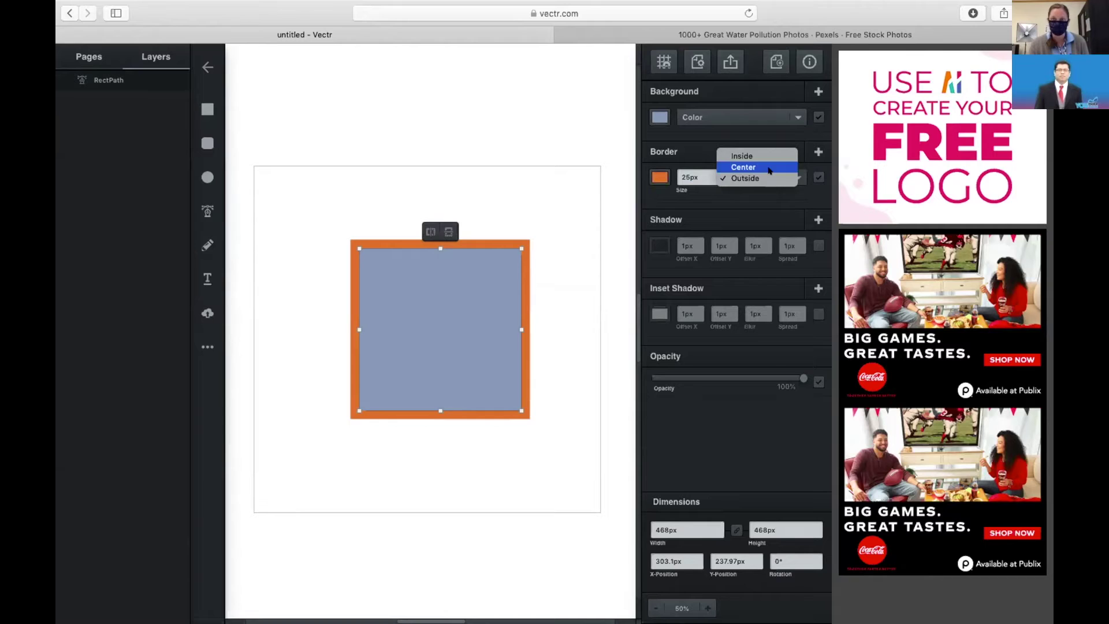
left_click(769, 169)
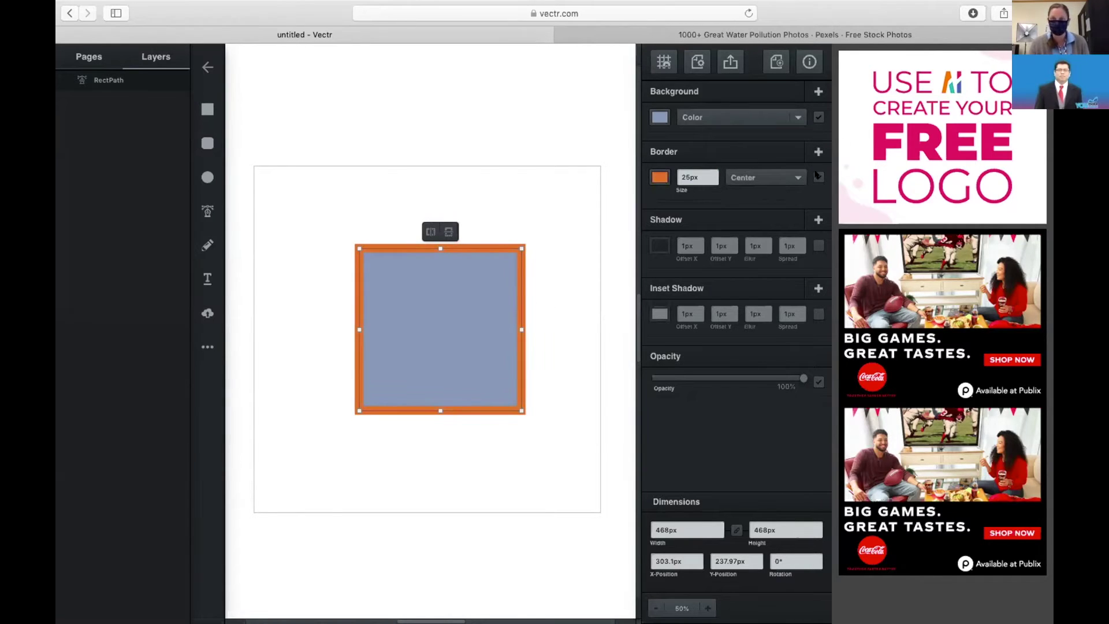
left_click(818, 175)
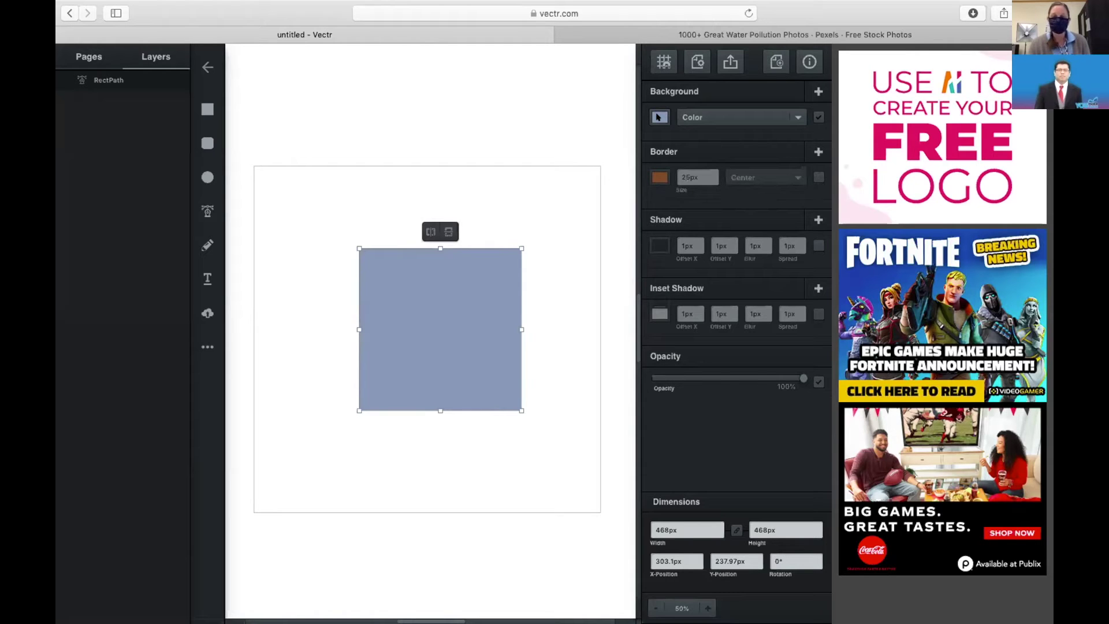
- Change the square's background color to a bright green, #1ccd91
left_click(659, 117)
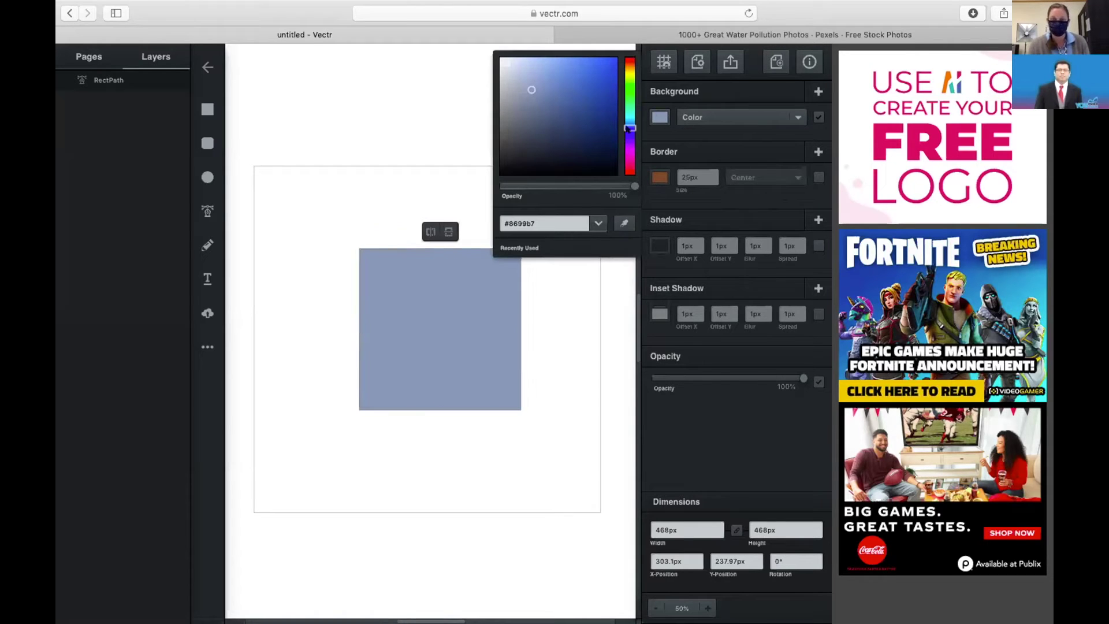
left_click(596, 119)
mouse_move(625, 127)
left_mouse_down()
mouse_move(625, 84)
mouse_move(626, 110)
left_mouse_up()
left_click(601, 81)
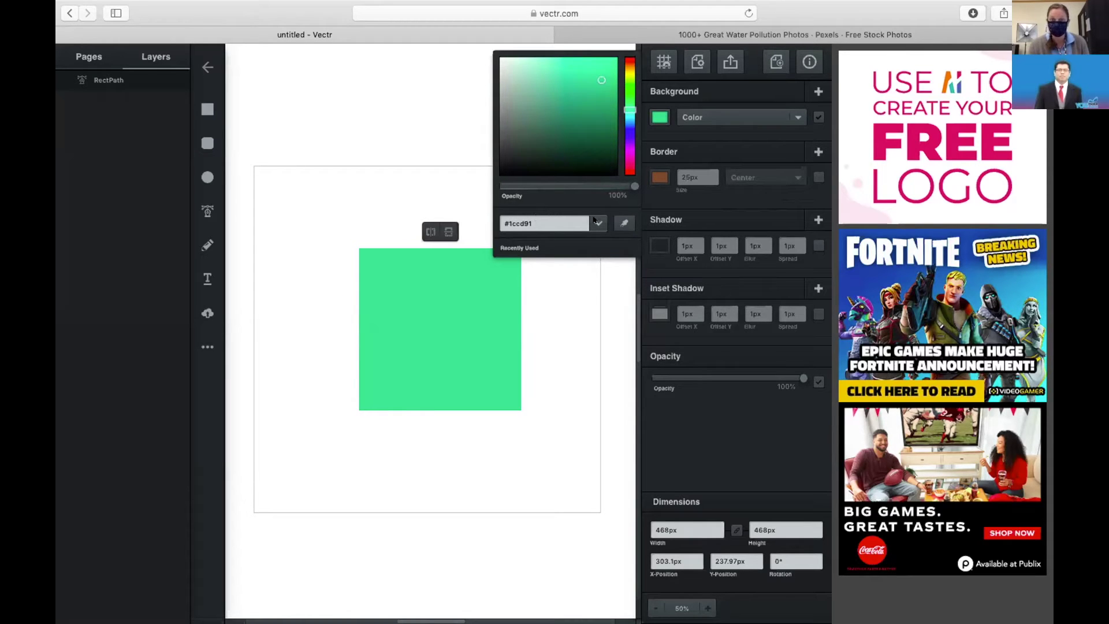
- Show the color format options and try other background colors on the square, ending with the dark teal #377a79
left_click(597, 223)
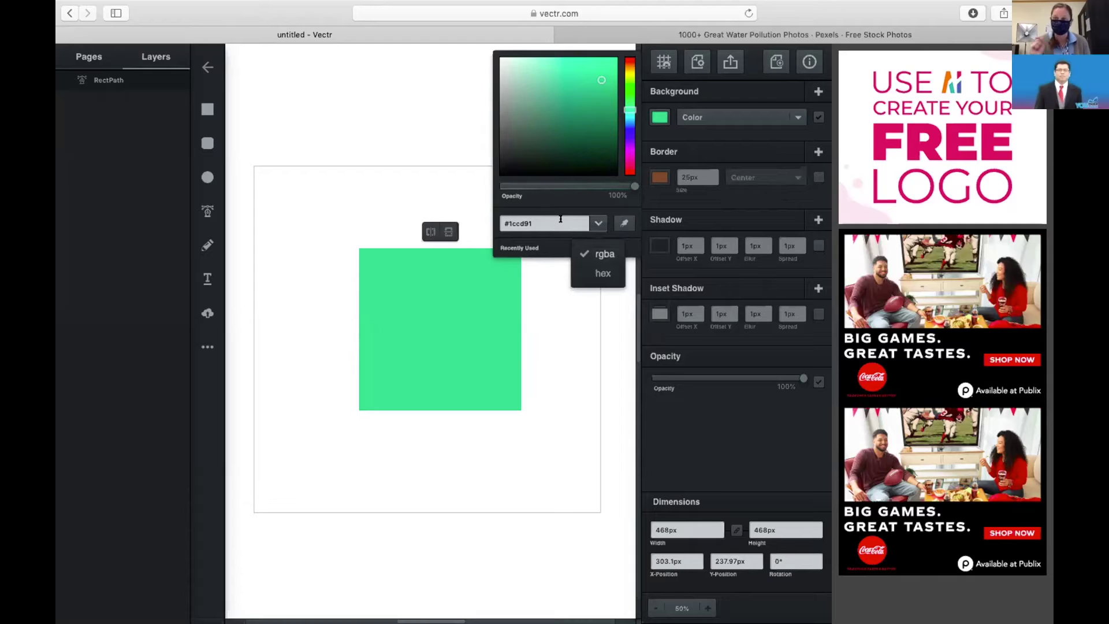
left_click(591, 130)
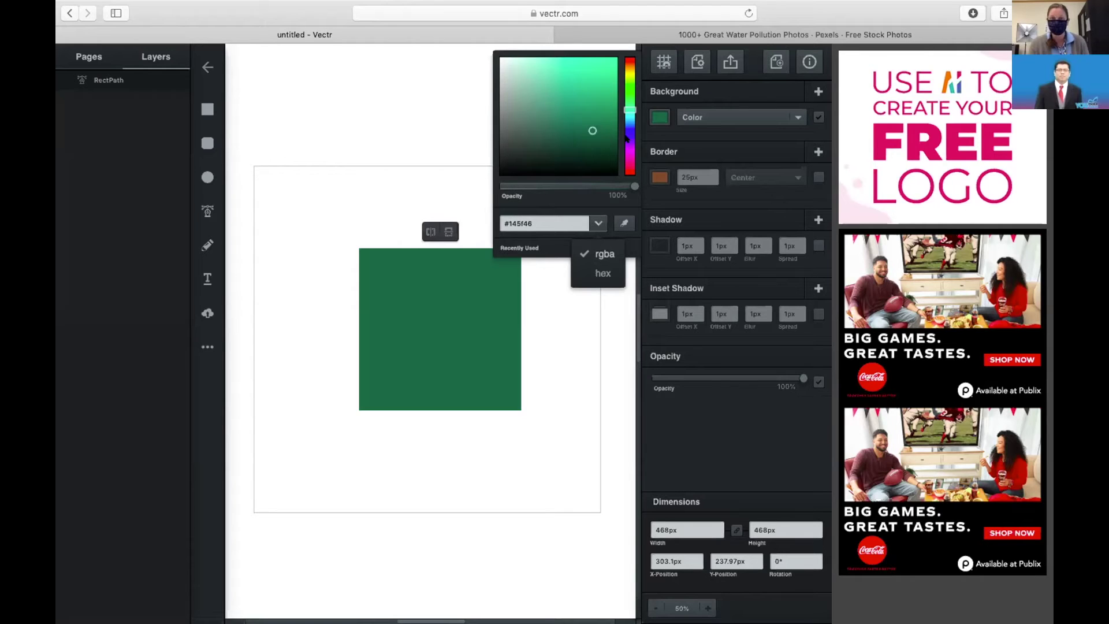
left_click(627, 138)
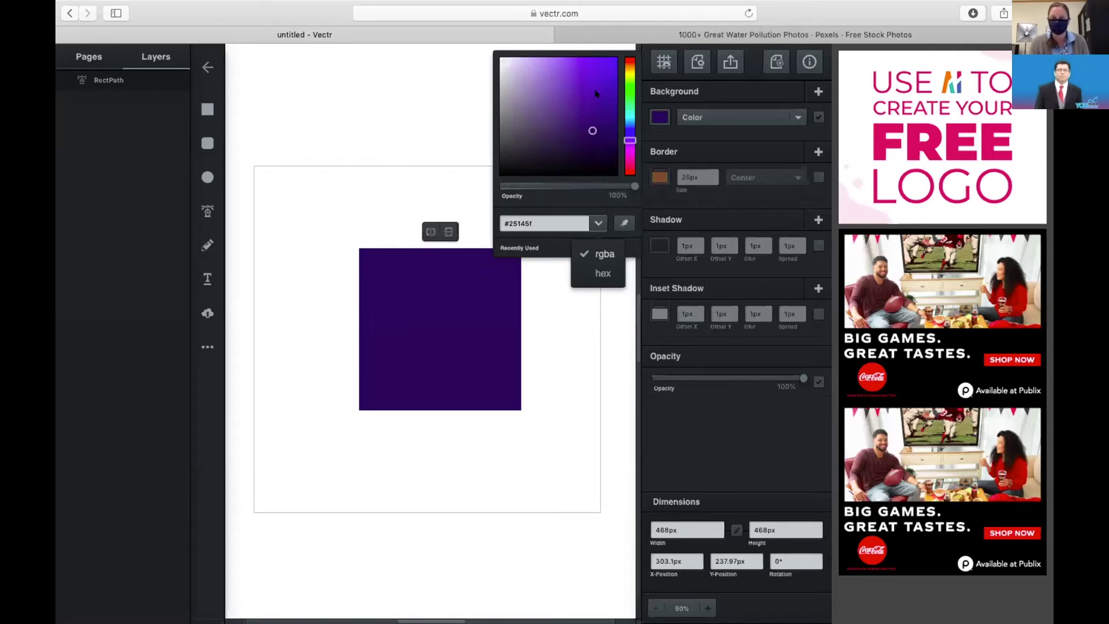
left_click(628, 116)
left_click(608, 86)
left_click(581, 74)
left_click(562, 82)
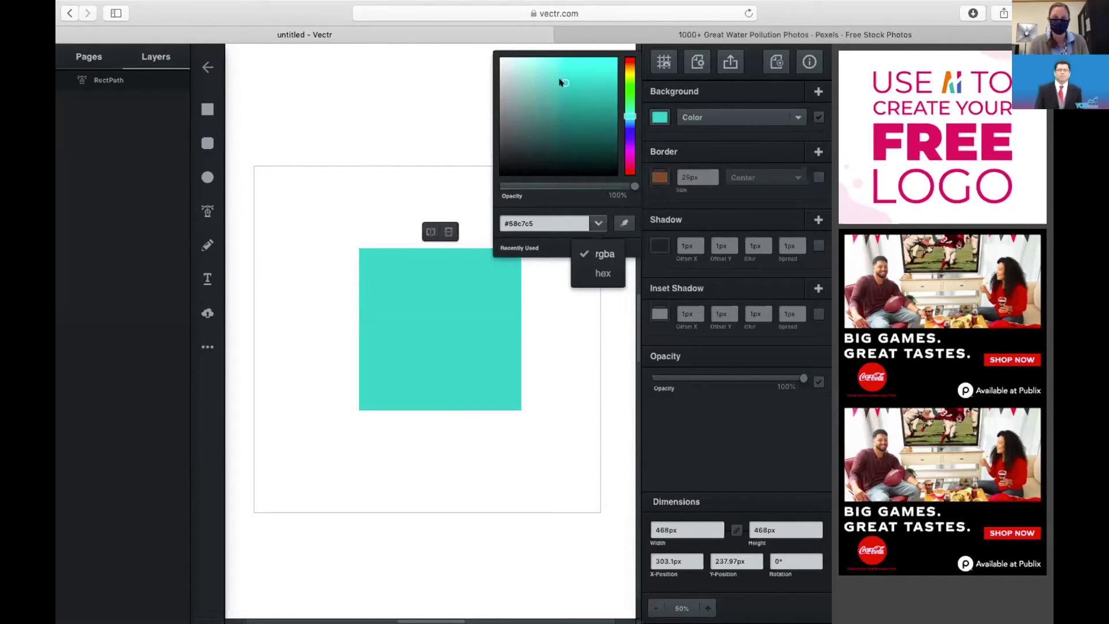
left_click(559, 117)
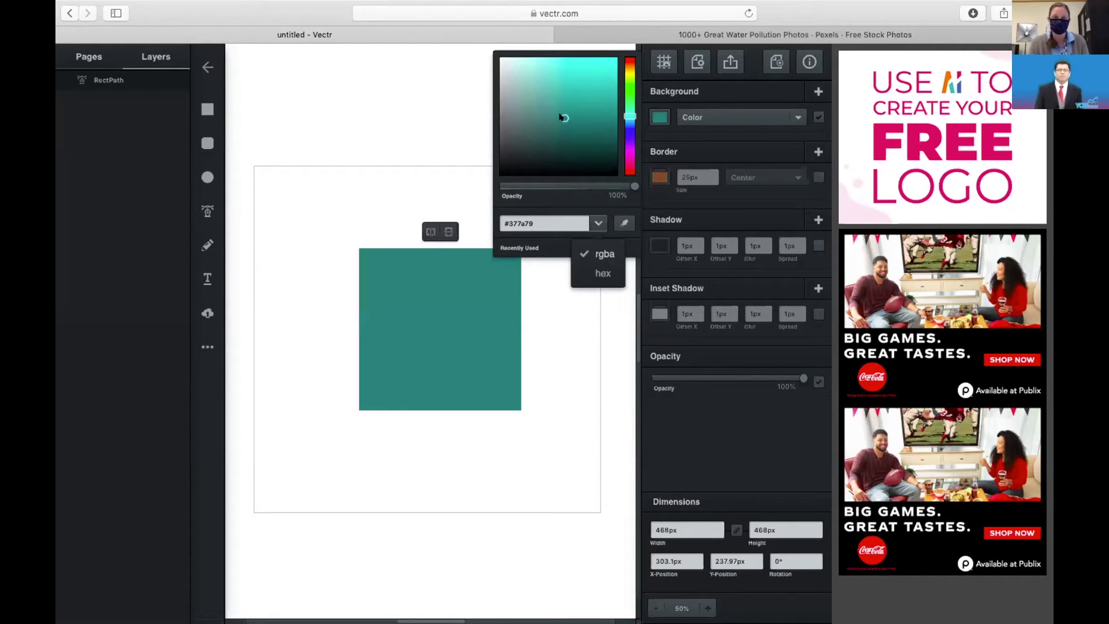
- Lower the opacity of the square's background color to about 65%
left_click(561, 186)
left_click(557, 186)
left_click_drag(504, 185, 599, 194)
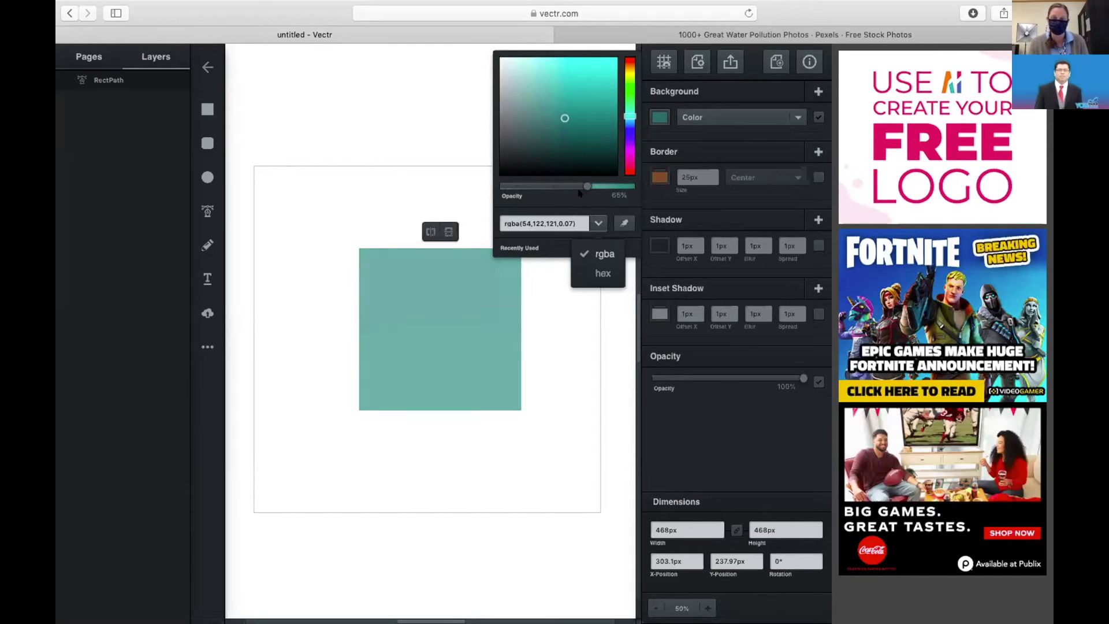
- Draw a rounded rectangle about 466 by 508 px overlapping the square's lower-left part and set its opacity to 58%
left_click(206, 142)
left_click_drag(309, 300, 470, 475)
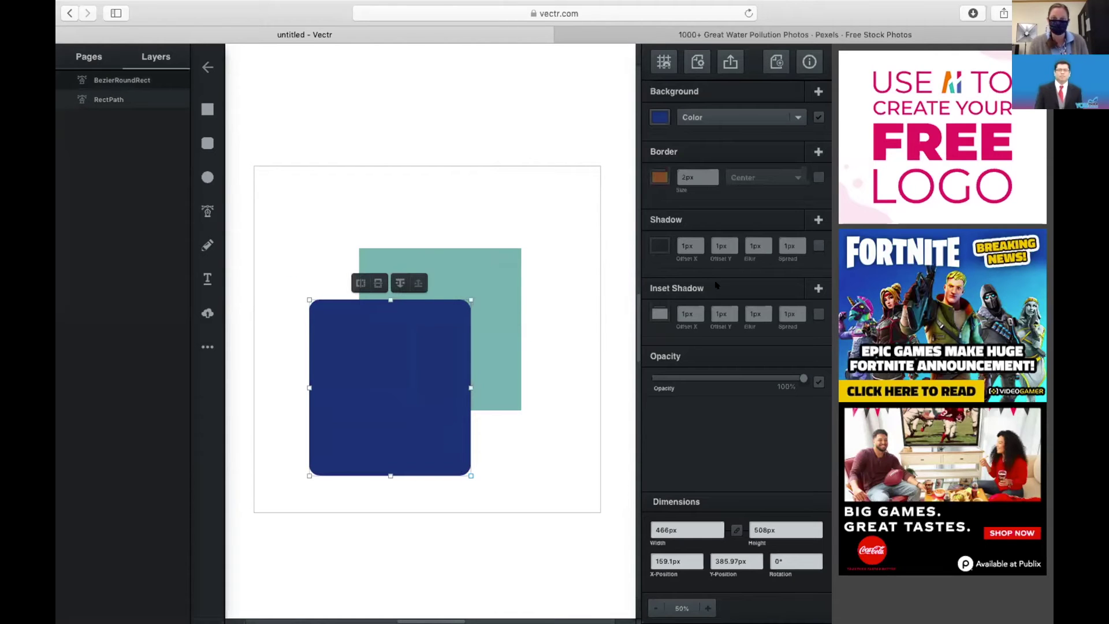
left_click(736, 379)
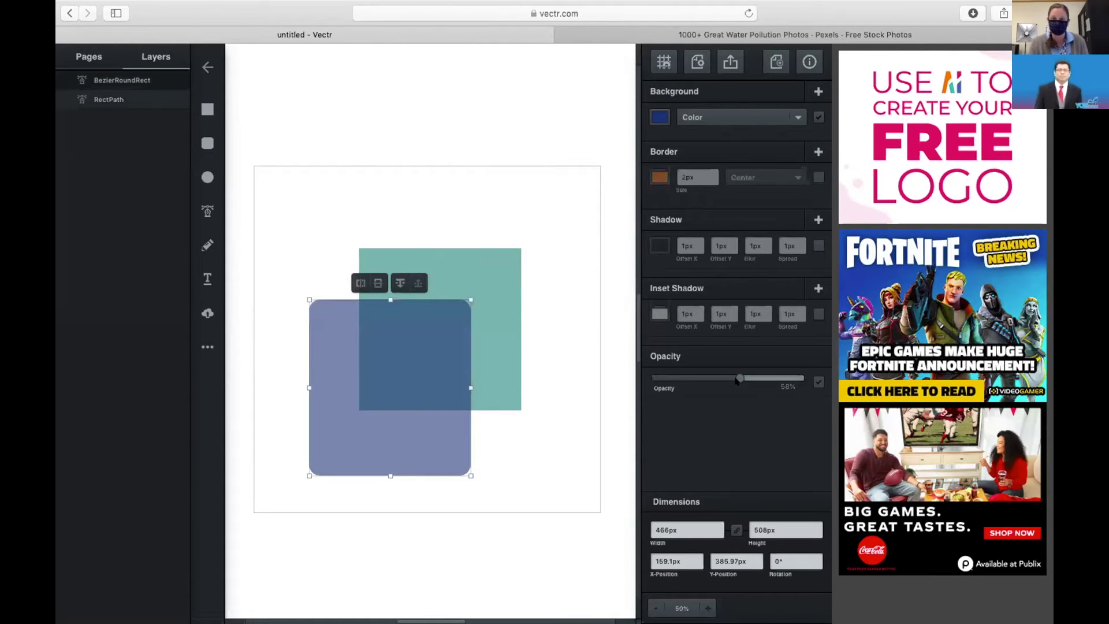
left_click(559, 387)
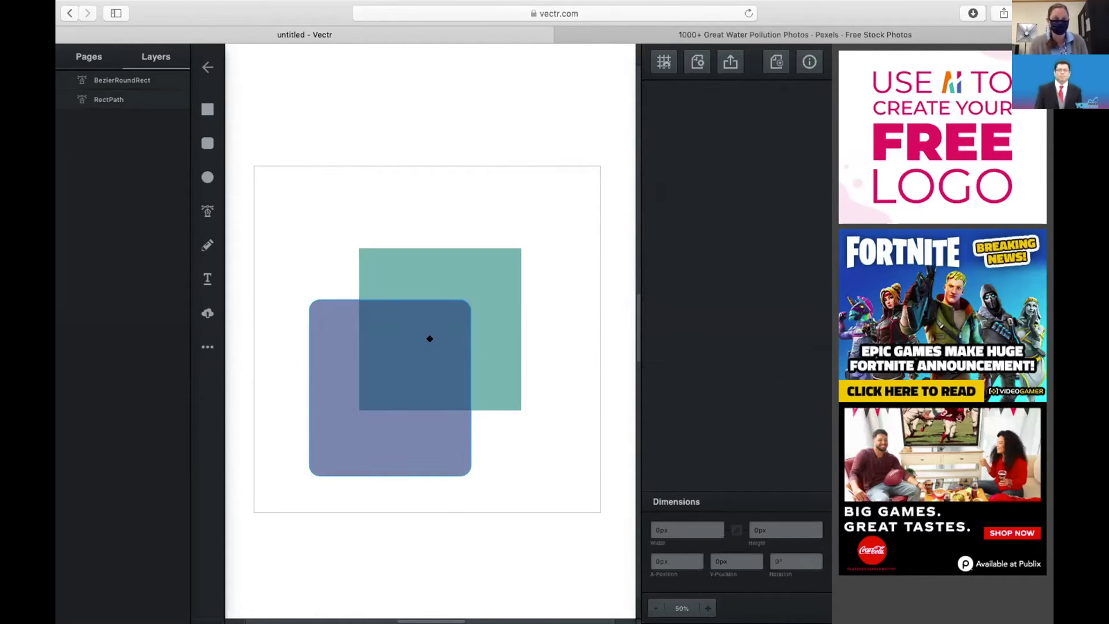
left_click(439, 448)
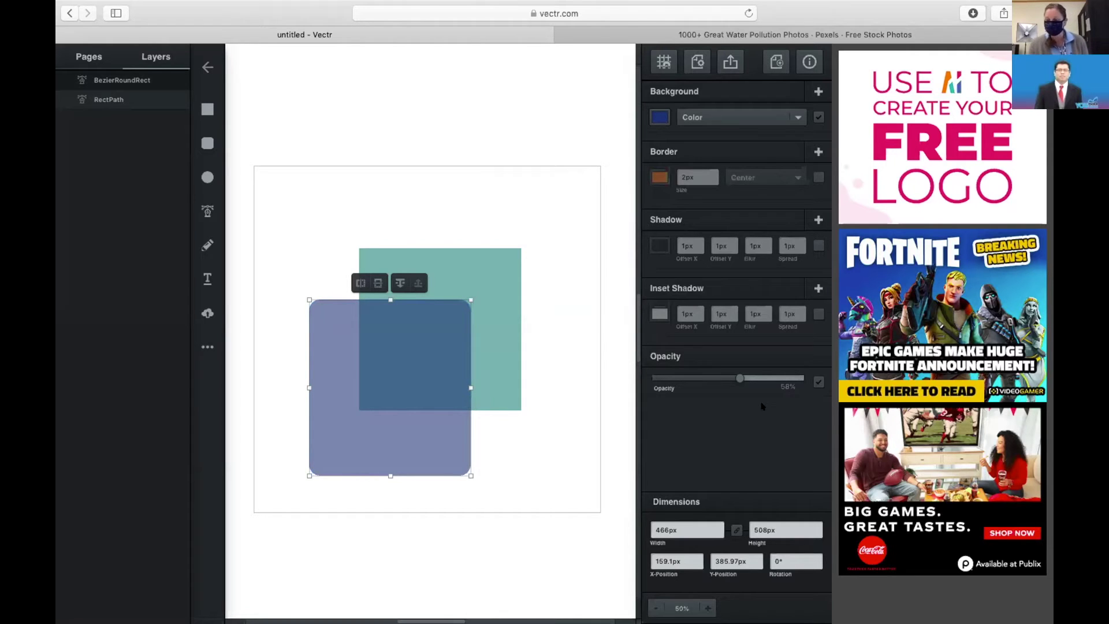
- Delete both overlapping shapes and import watermelon.jpg from the Desktop, roughly aligned with the page's left edge
left_click_drag(559, 459, 397, 292)
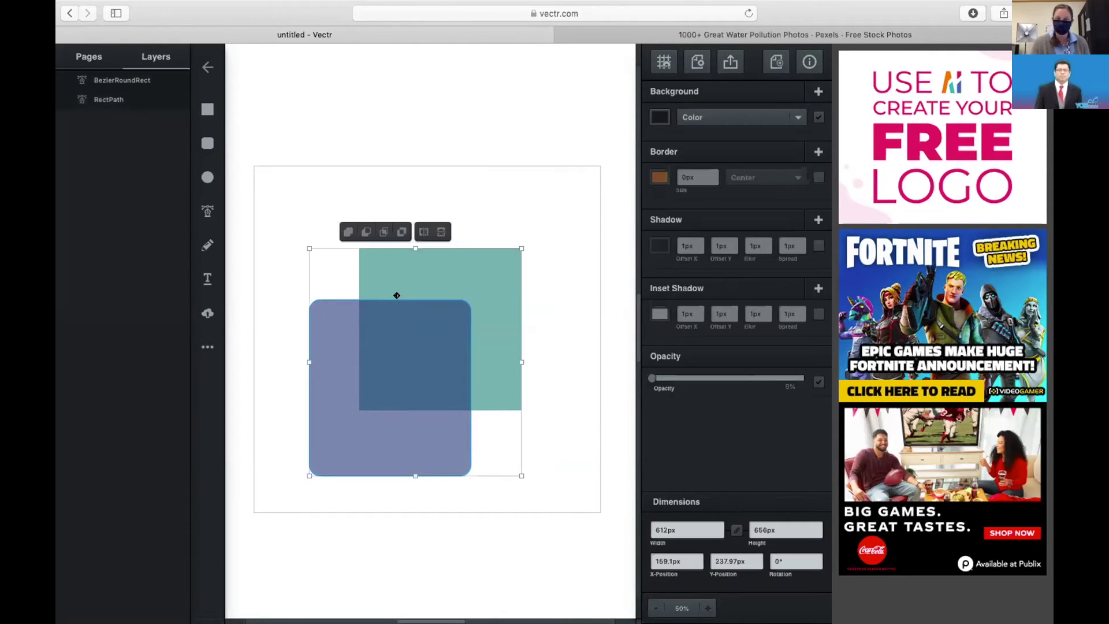
key("Delete")
left_click(207, 312)
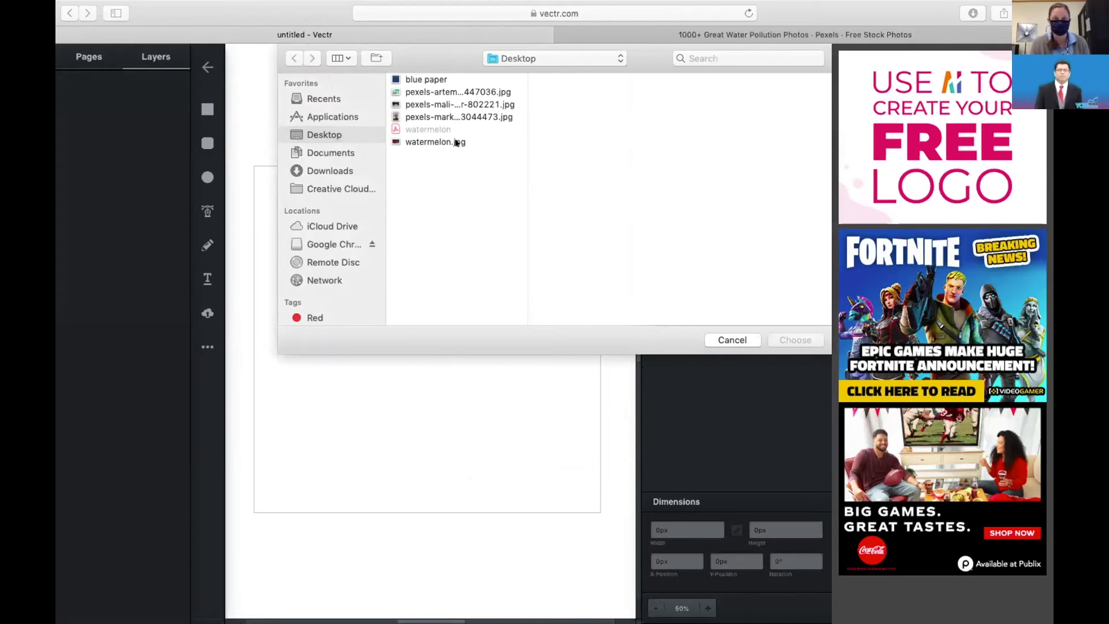
left_click(441, 141)
left_click(782, 340)
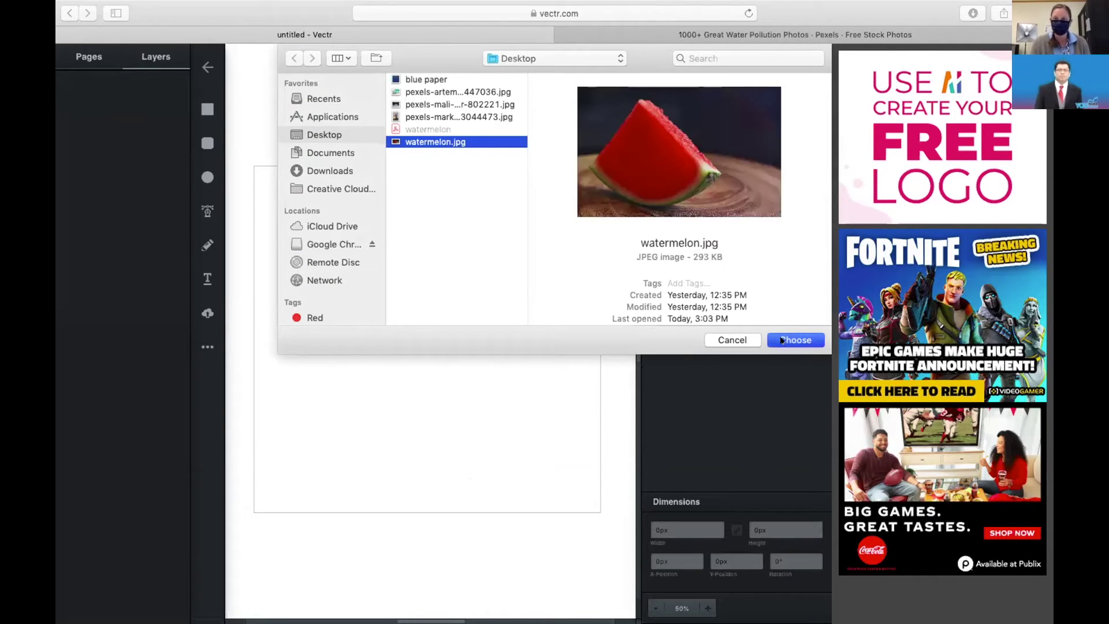
left_click_drag(406, 330, 438, 336)
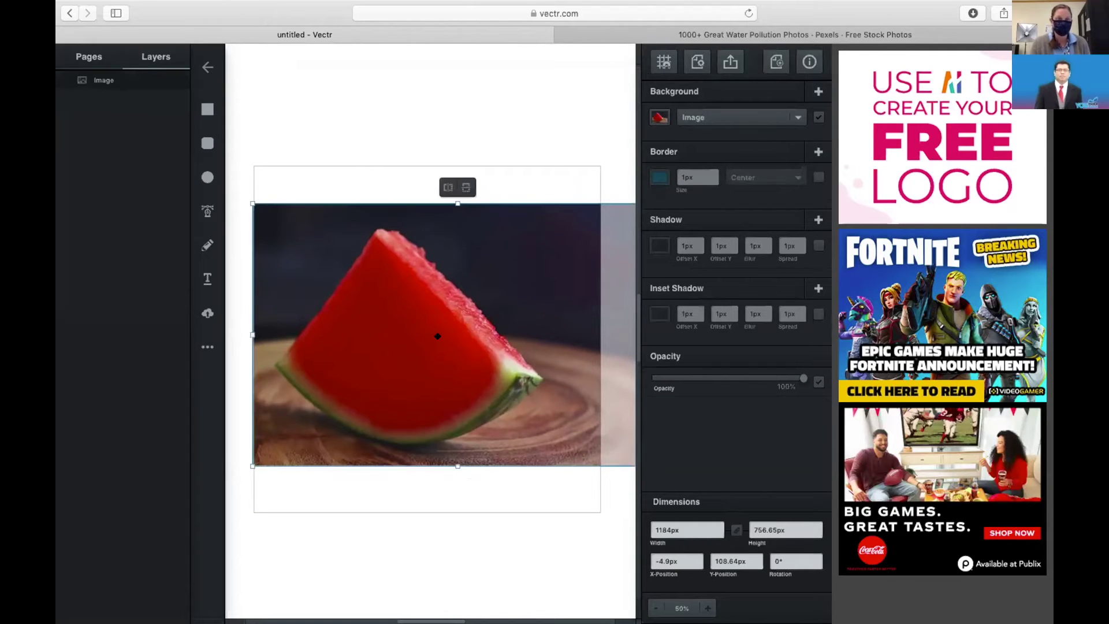
- Rename the imported image's layer to "watermelon photo"
double_click(105, 81)
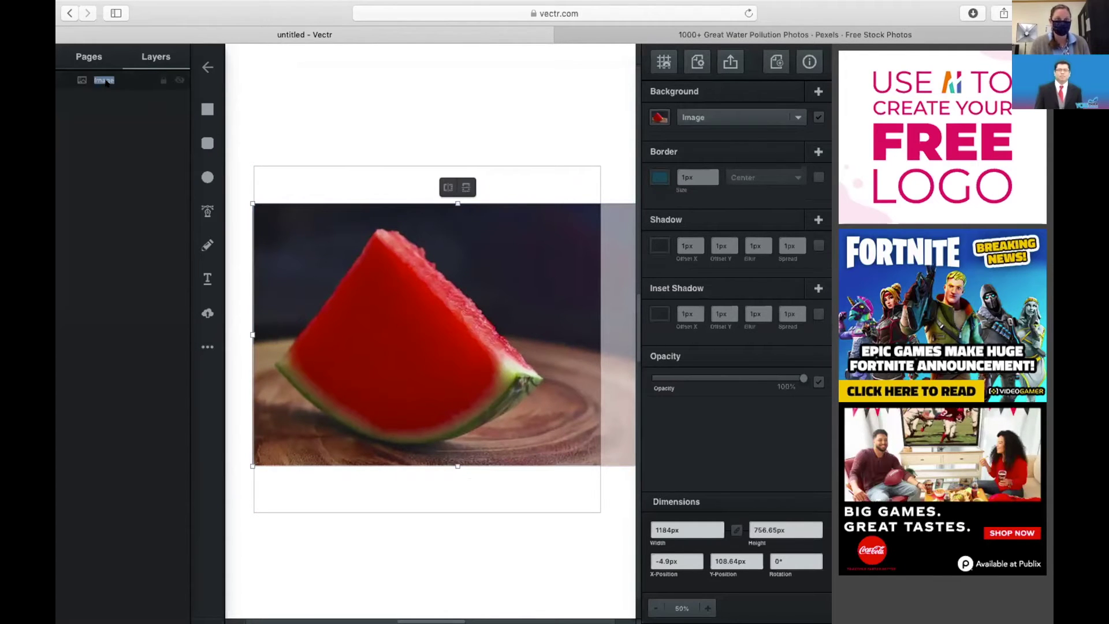
type("wa")
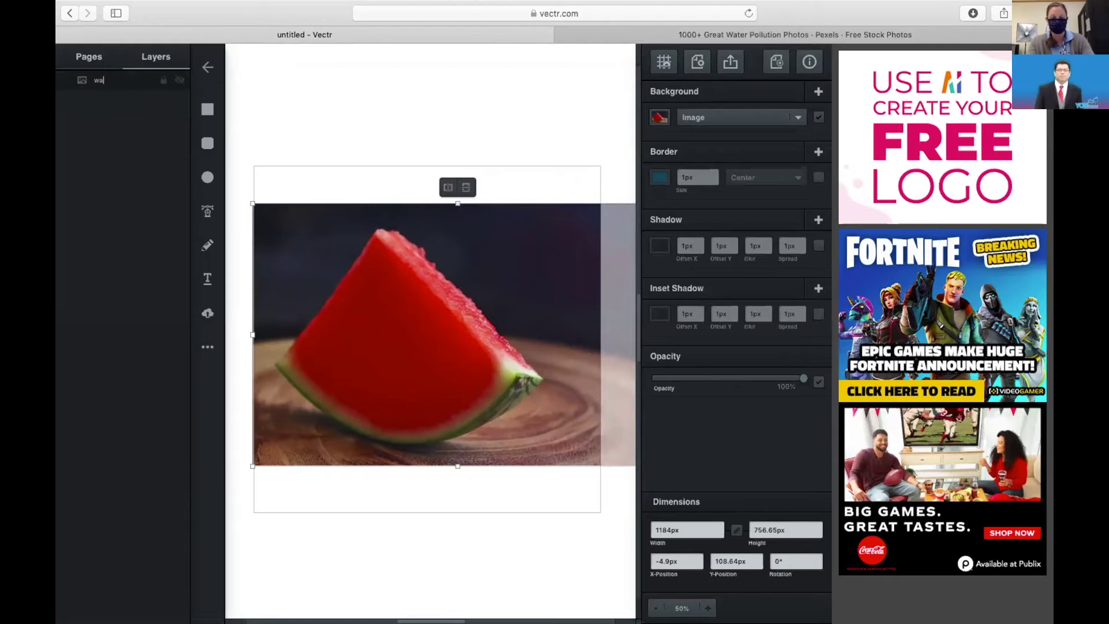
type("termelon photo")
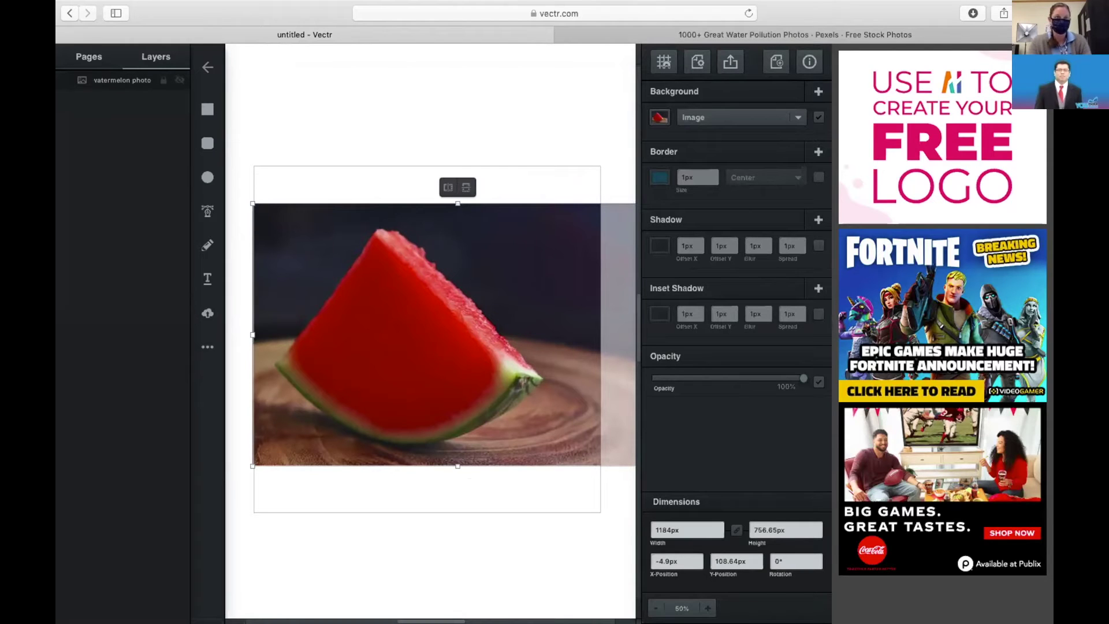
key("Return")
- Hide the watermelon photo layer and make it visible again
mouse_move(159, 83)
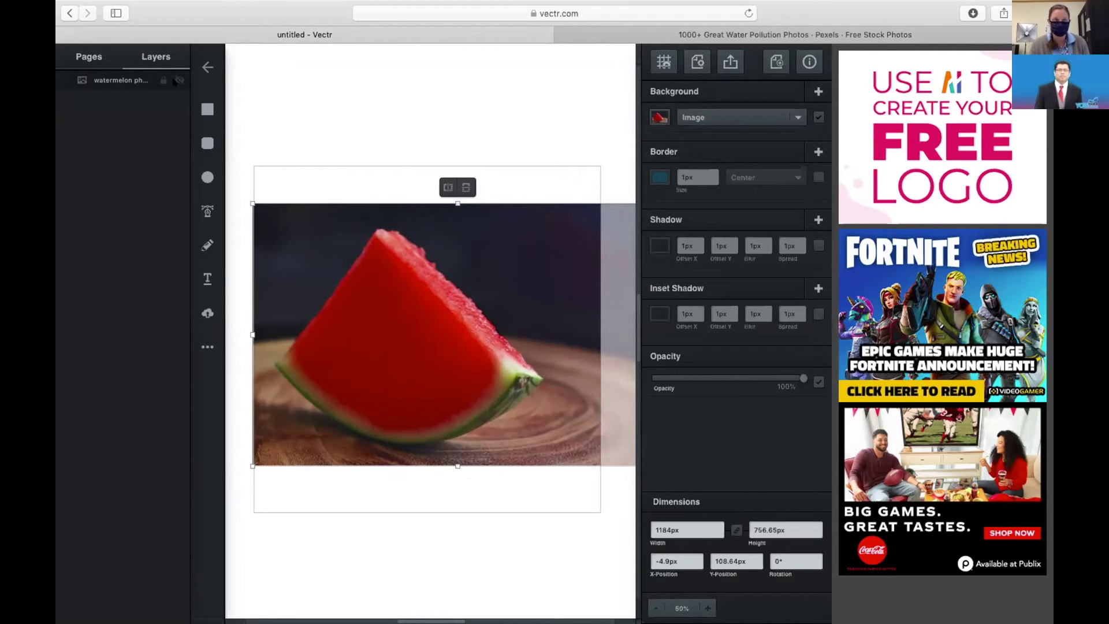
left_click(179, 81)
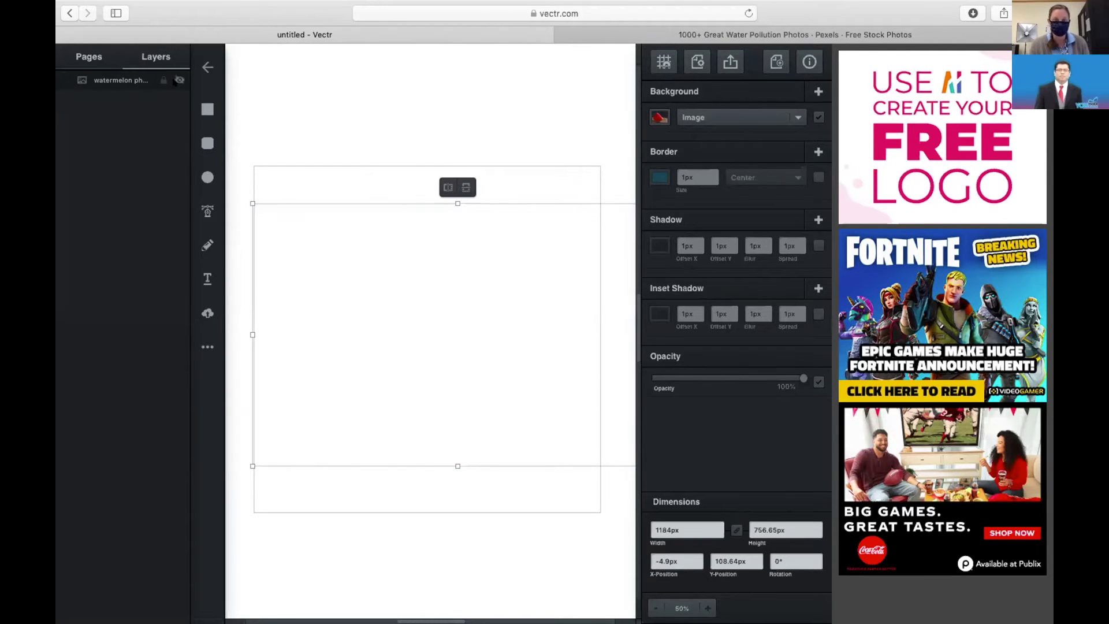
left_click(179, 80)
- Lock the watermelon photo layer and try to move the photo on the page
left_click(164, 80)
left_click_drag(334, 205, 289, 40)
left_click_drag(337, 280, 370, 306)
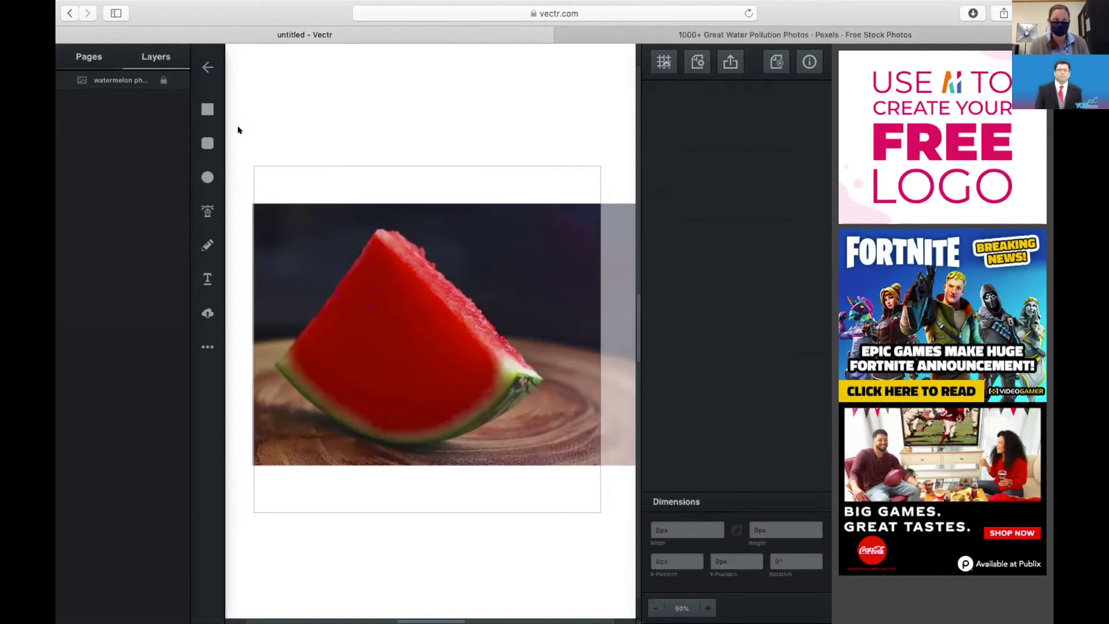
- Unlock the watermelon photo layer, shift the photo to about X 15 px and Y 105 px, and lock it again
left_click(163, 80)
mouse_move(431, 340)
left_mouse_down()
mouse_move(491, 305)
mouse_move(482, 390)
mouse_move(428, 336)
left_mouse_up()
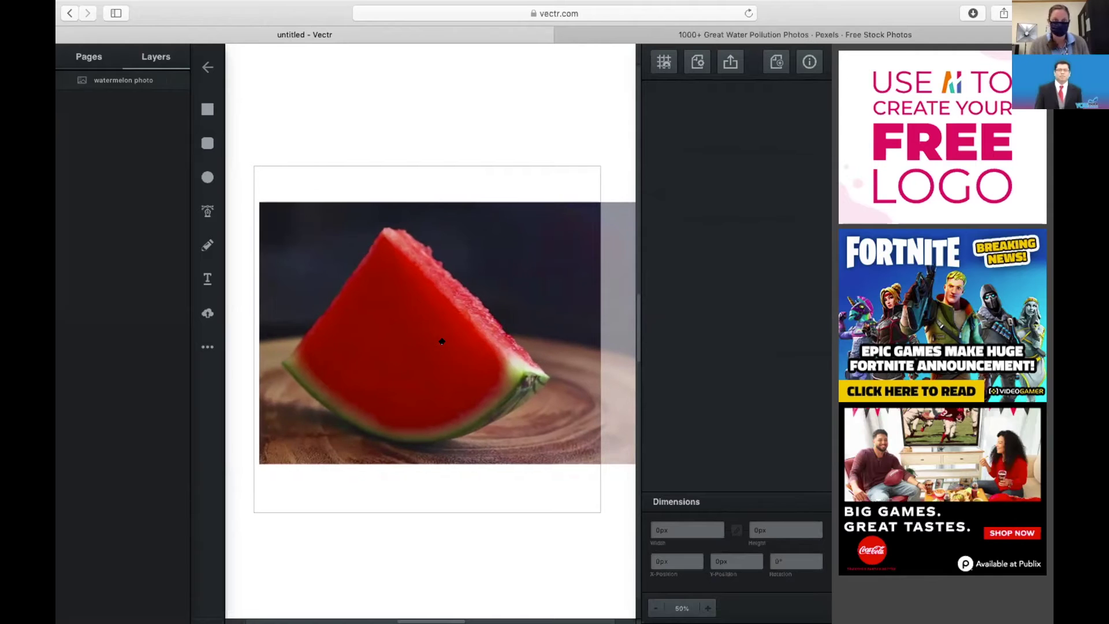
left_click(164, 80)
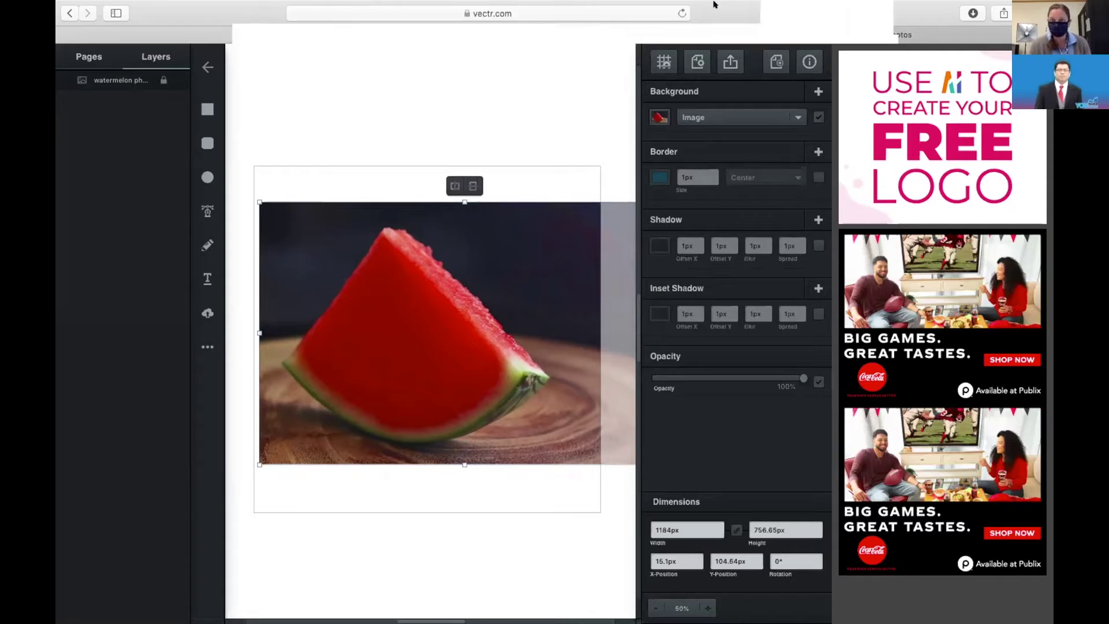
- Draw a location pin shape about 192 × 296 px on the watermelon's red face and delete it
left_click_drag(423, 321, 452, 330)
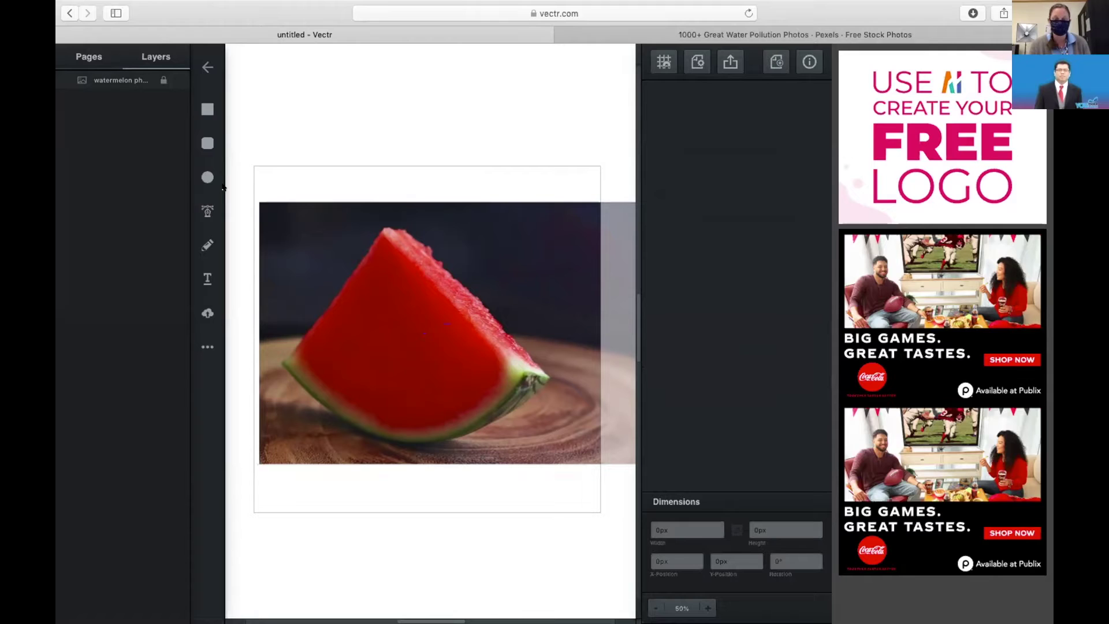
left_click(201, 343)
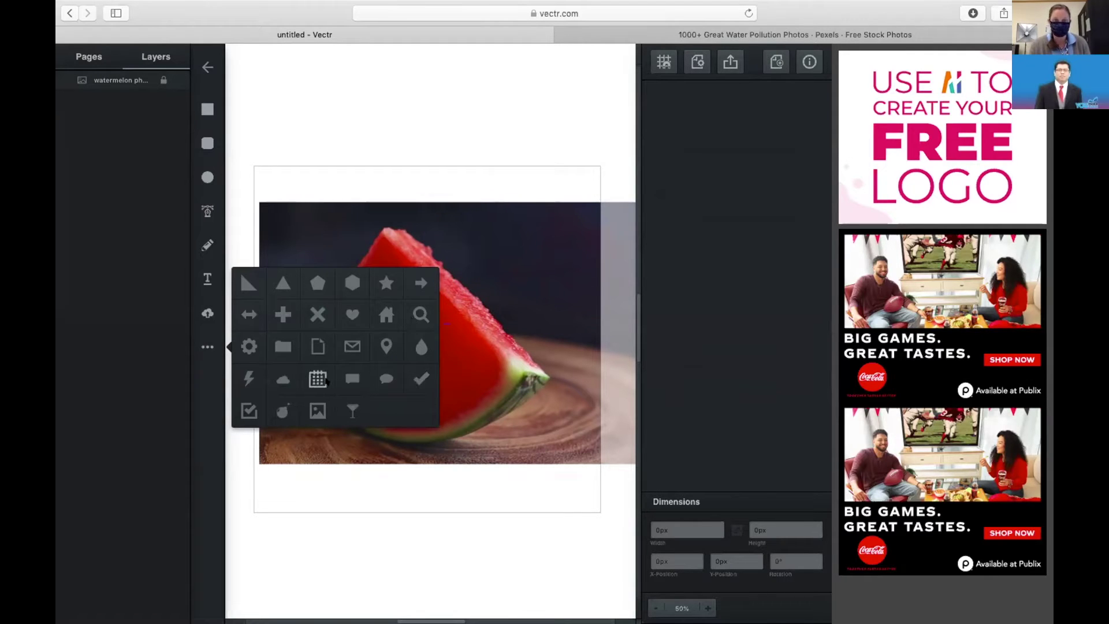
left_click(384, 347)
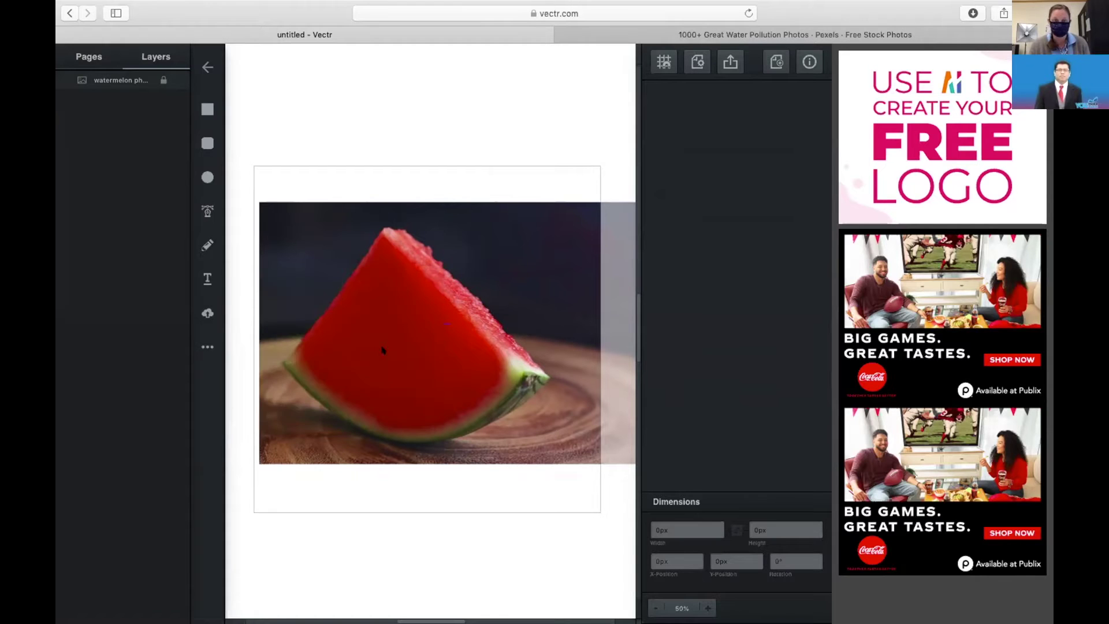
left_click_drag(368, 286, 429, 384)
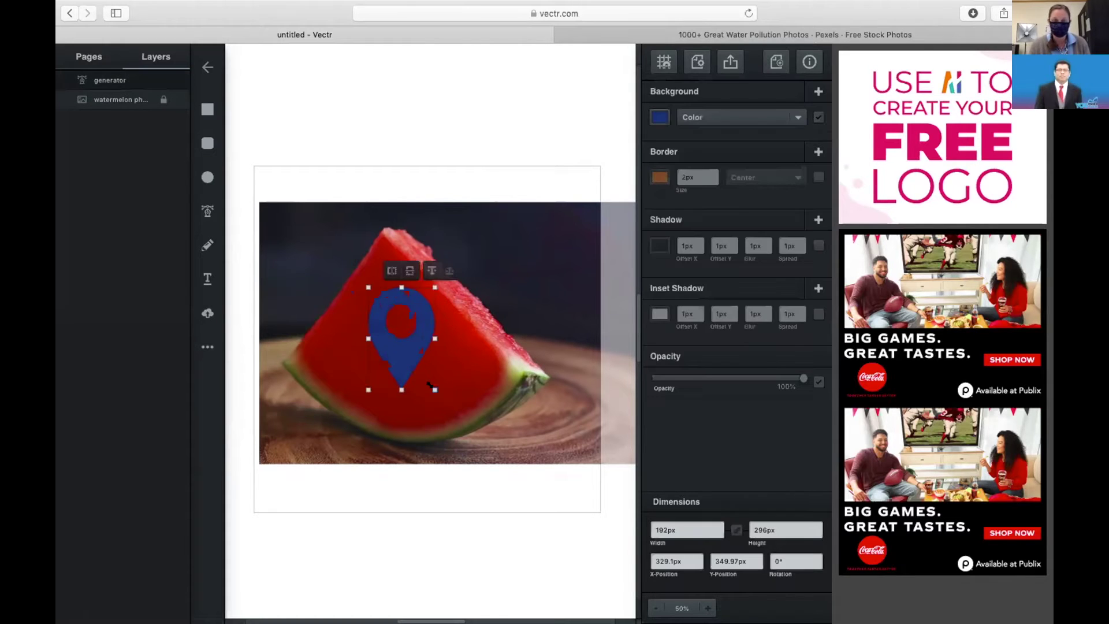
left_click(430, 384)
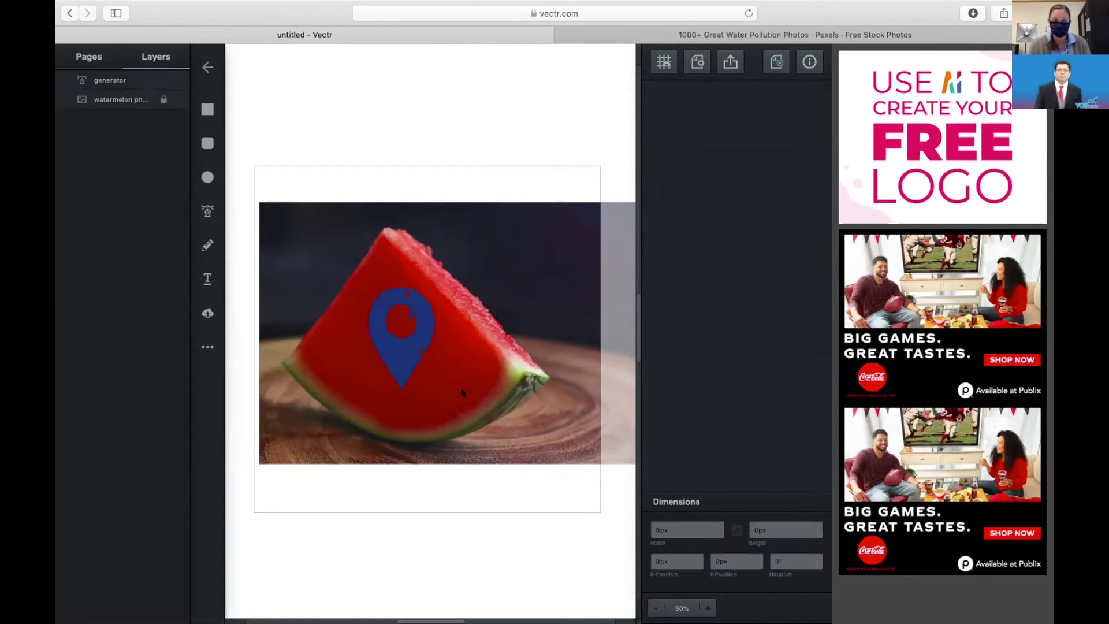
left_click(397, 351)
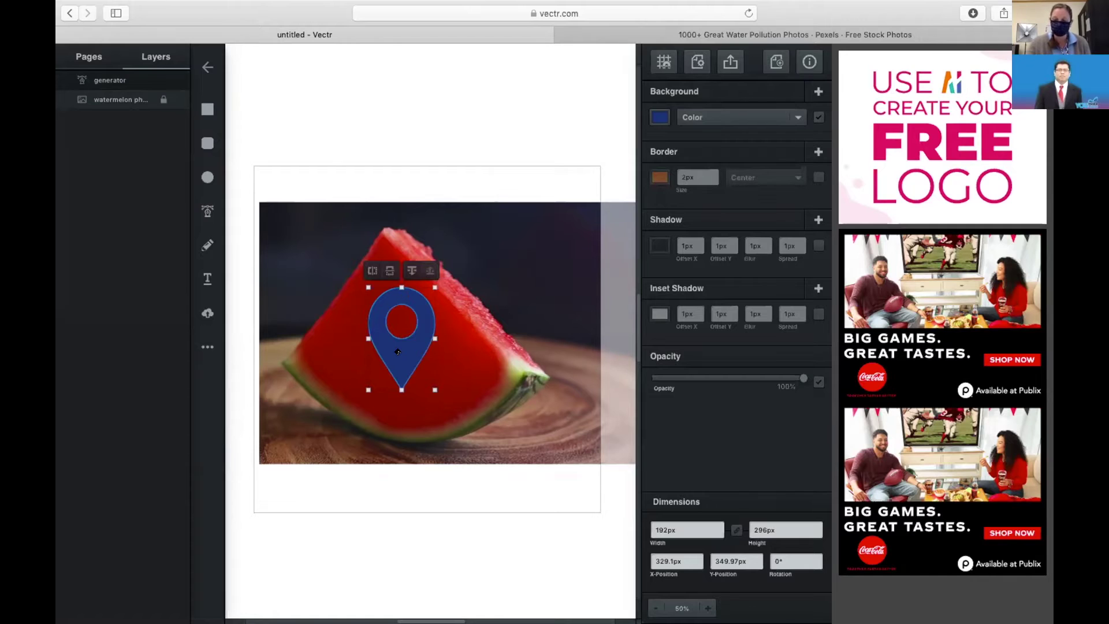
key("Delete")
- Draw an X-shaped cross on the watermelon's red face and delete it
left_click(207, 346)
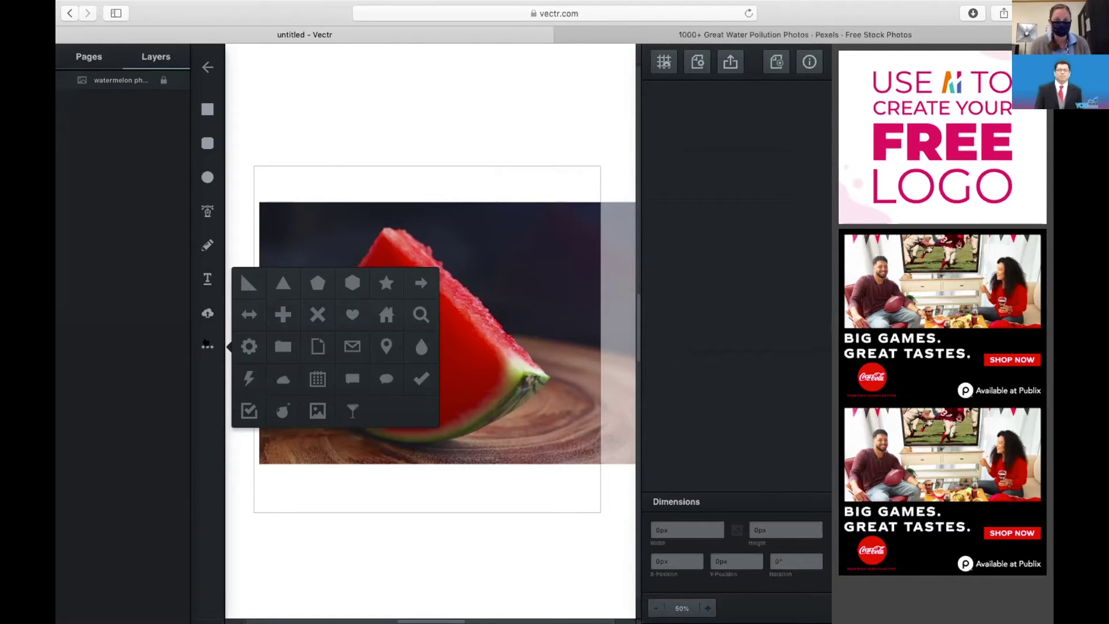
left_click(317, 315)
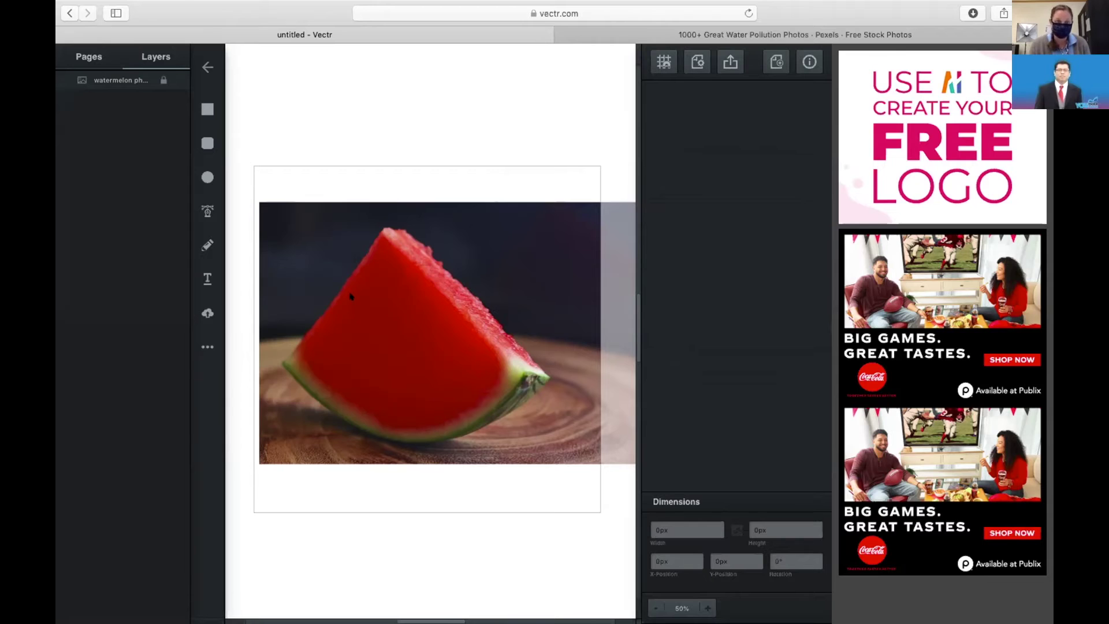
left_click_drag(345, 294, 447, 407)
left_click(514, 348)
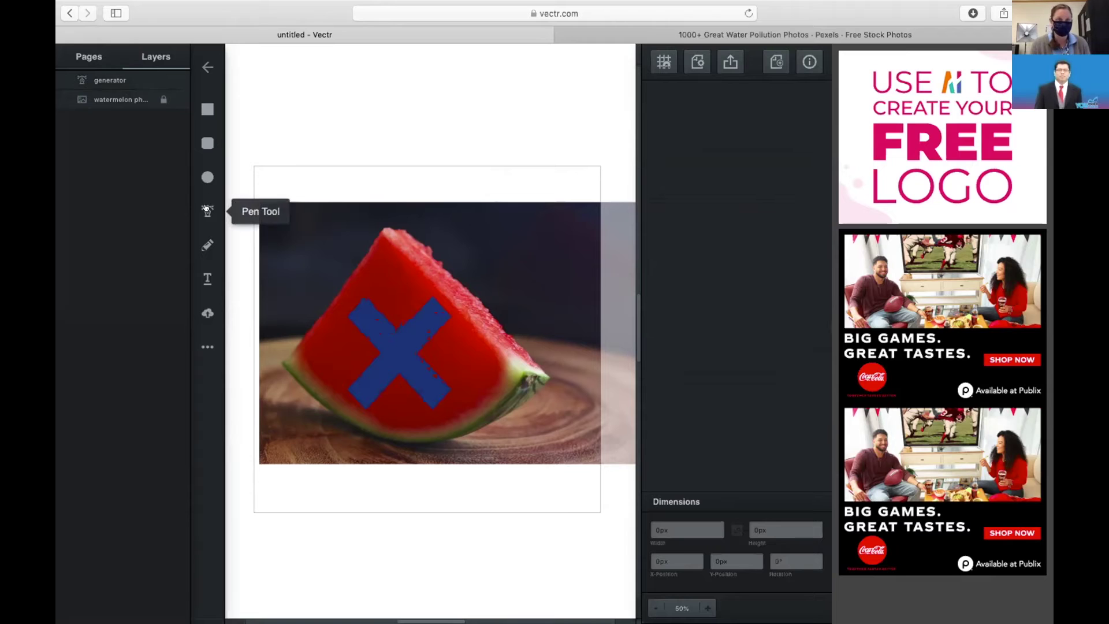
left_click(384, 338)
key("Delete")
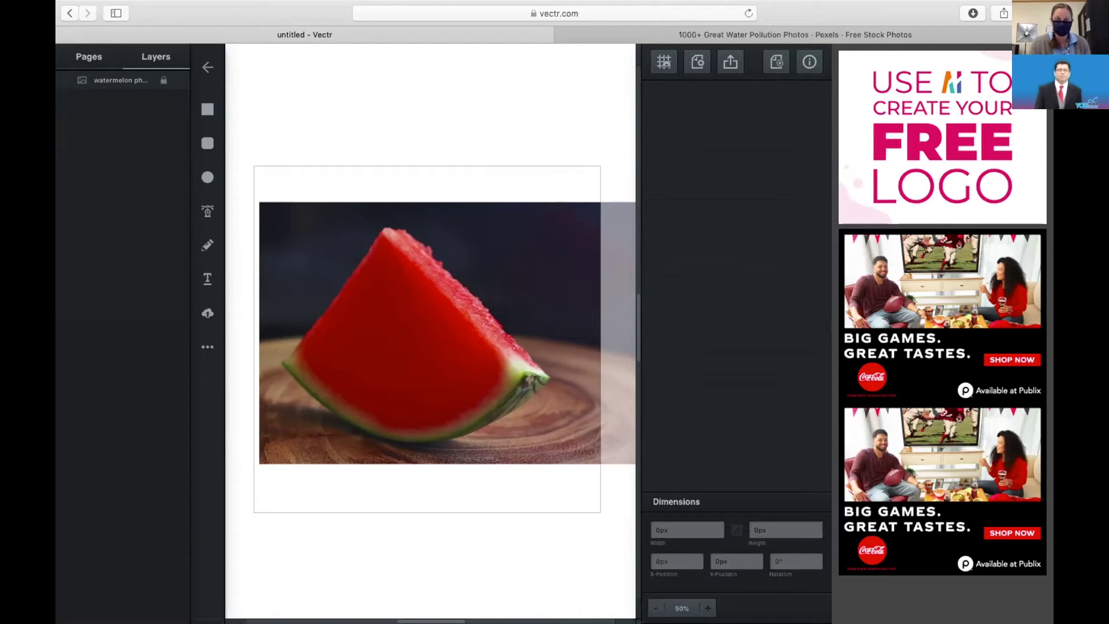
- Draw a closed curved Pen tool path about 239 × 383 px from the watermelon's tip and delete it
left_click(200, 211)
left_click(372, 142)
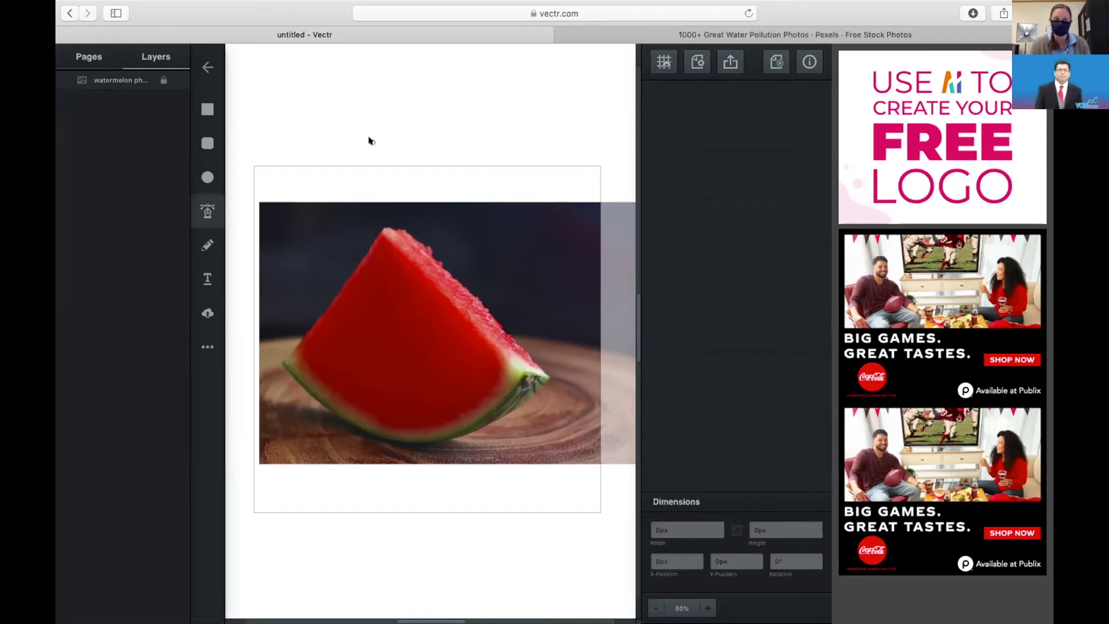
key("Escape")
left_click(465, 169)
key("Escape")
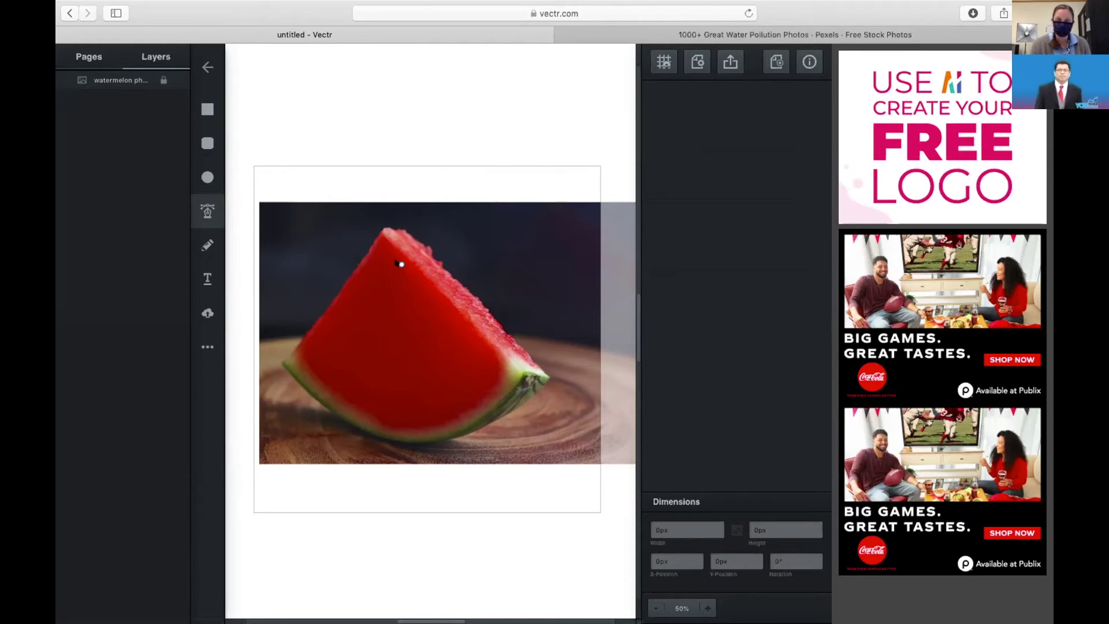
left_click(384, 229)
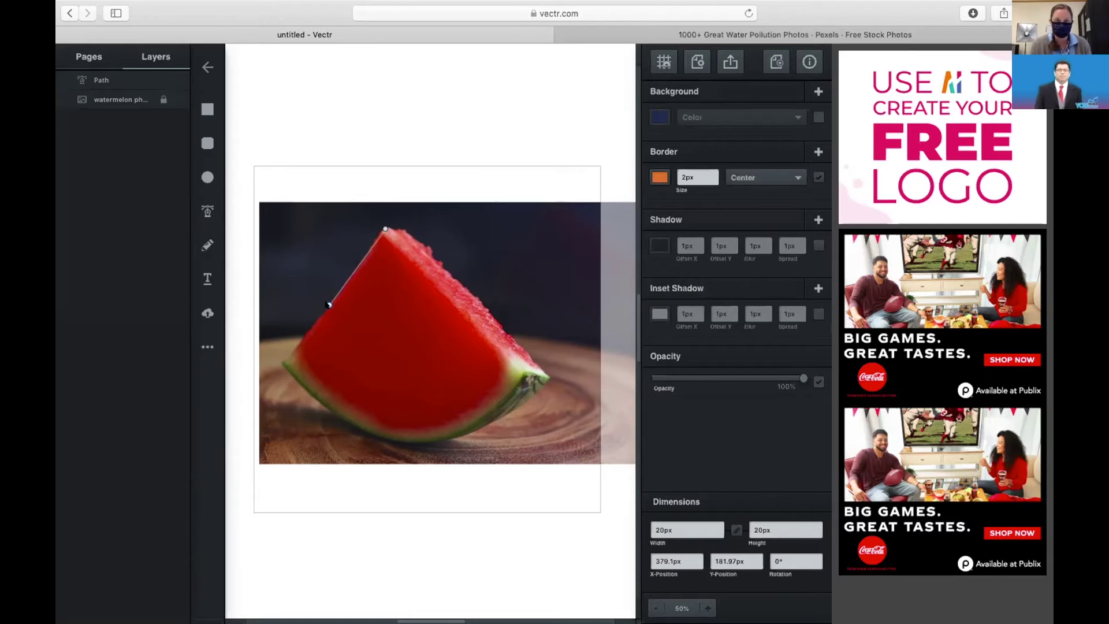
left_click_drag(329, 304, 340, 376)
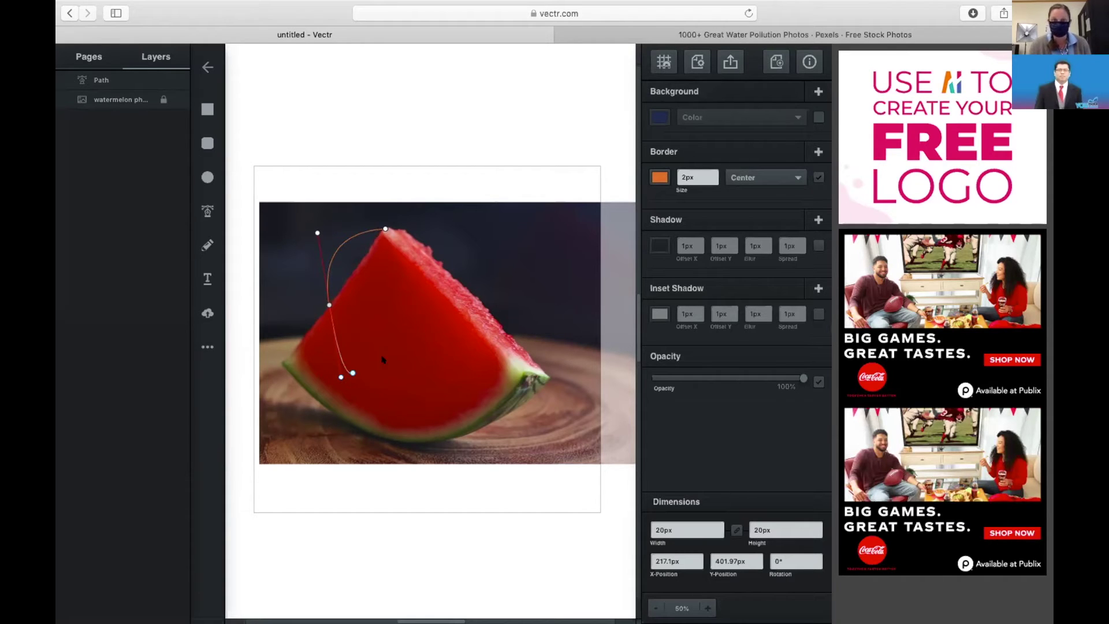
left_click_drag(408, 339, 417, 308)
left_click(386, 229)
left_click_drag(255, 168, 323, 227)
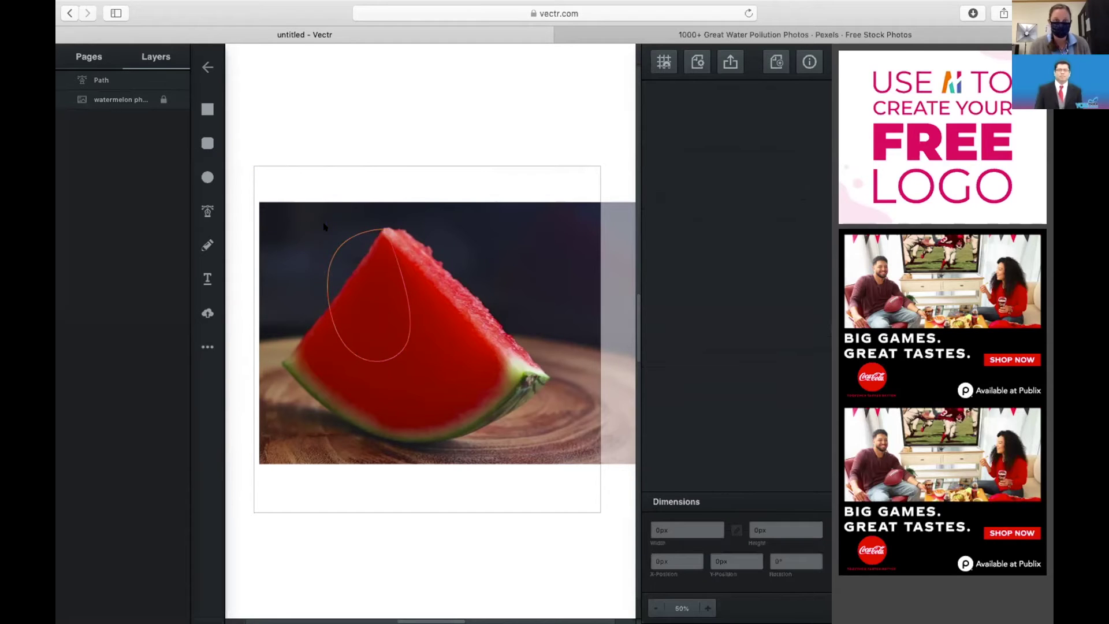
left_click(394, 260)
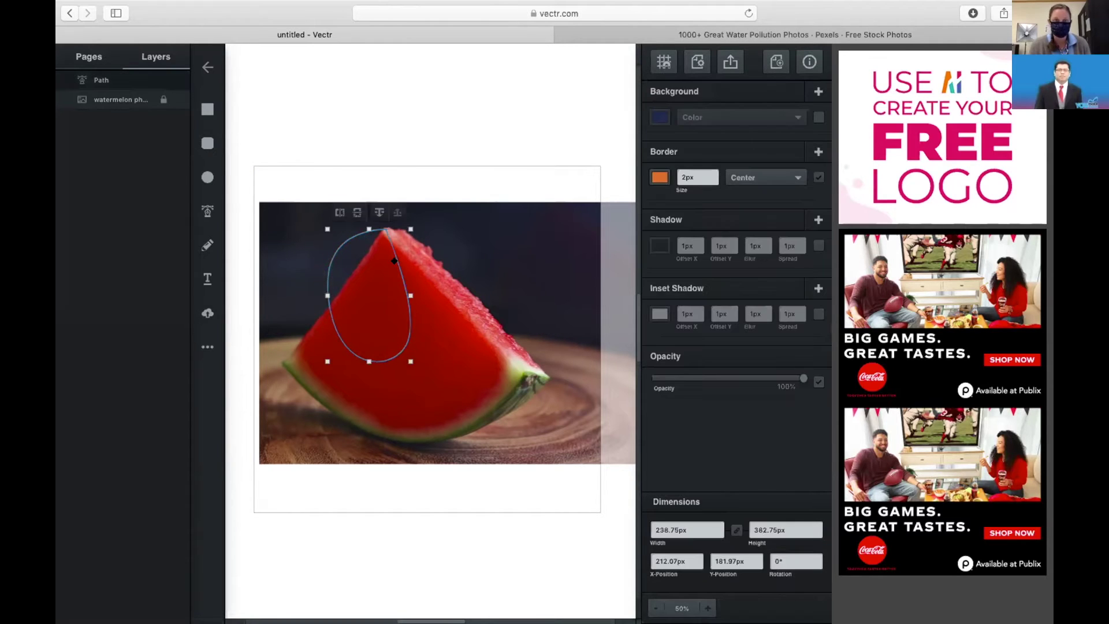
key("Delete")
- Draw a straight-sided Pen tool triangle about 164 × 350 px from the watermelon's tip along the left edge of its red face
left_click(209, 206)
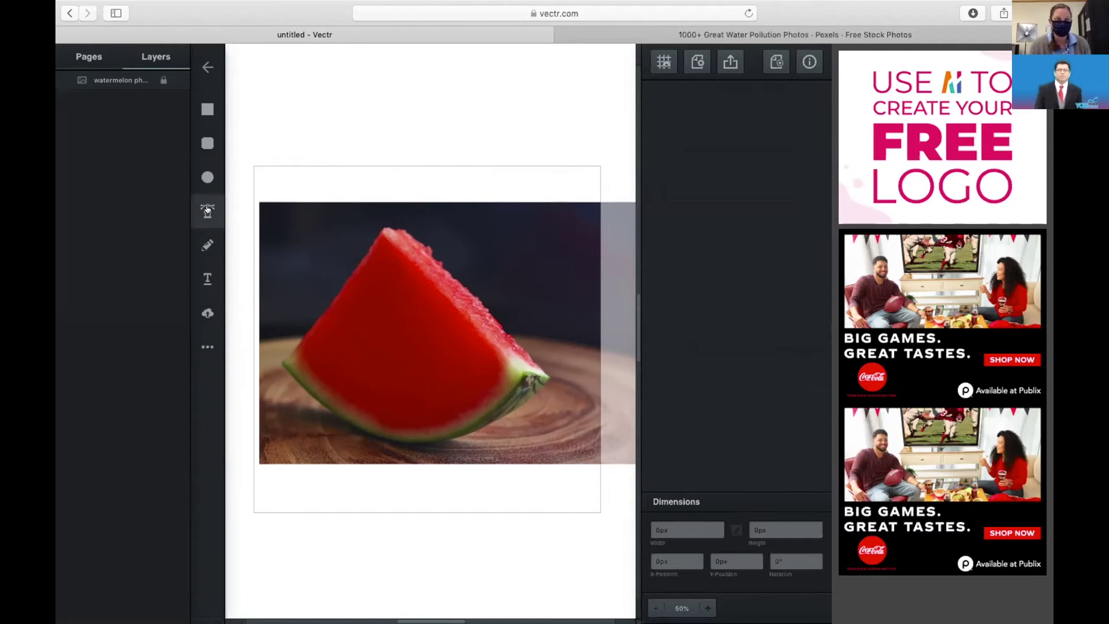
left_click(382, 230)
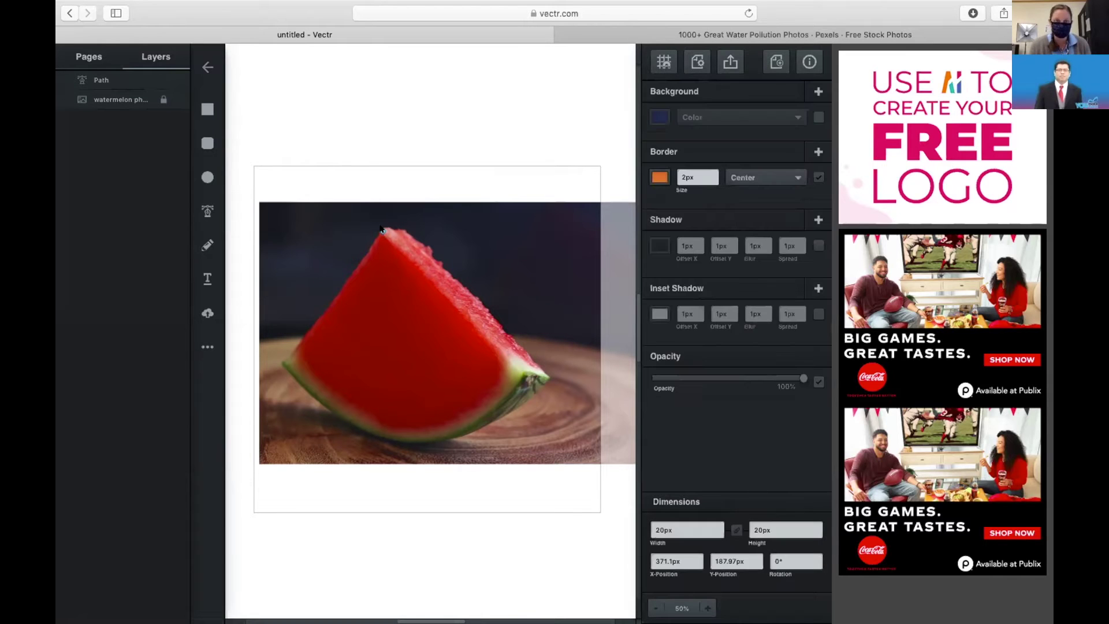
left_click(326, 311)
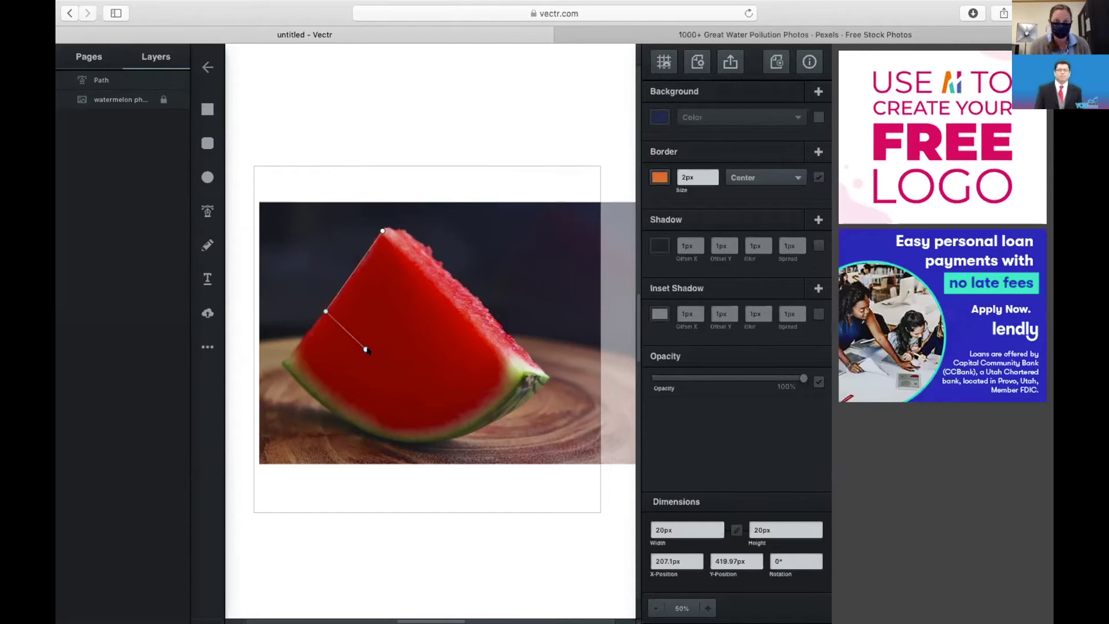
left_click(368, 351)
left_click(381, 230)
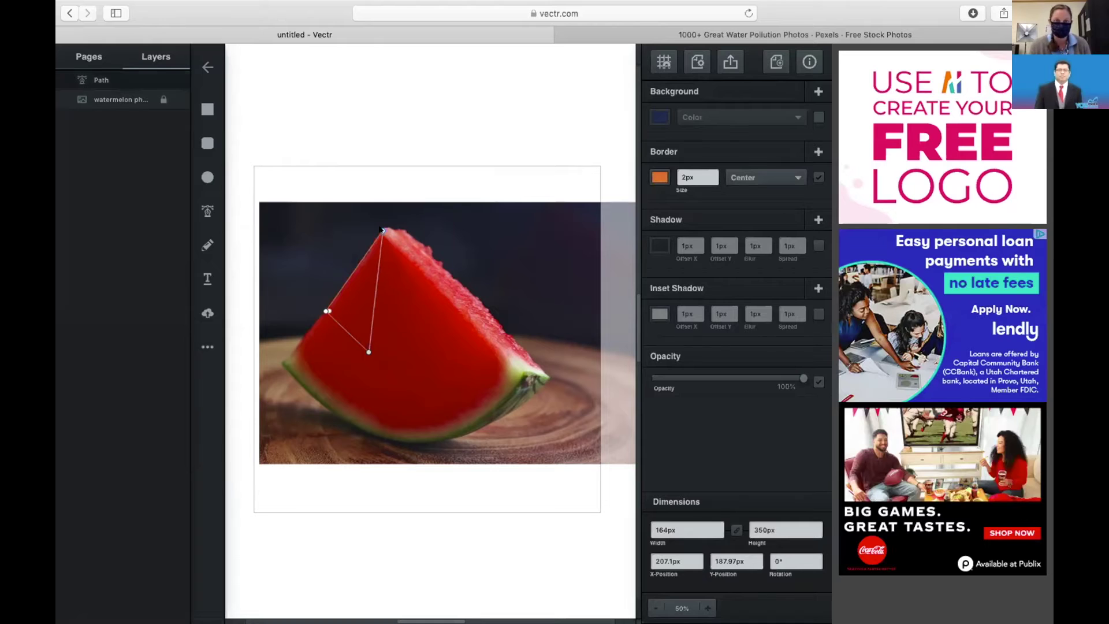
left_click(423, 241)
- Turn off the triangle's border and enable its background color fill
left_click(364, 284)
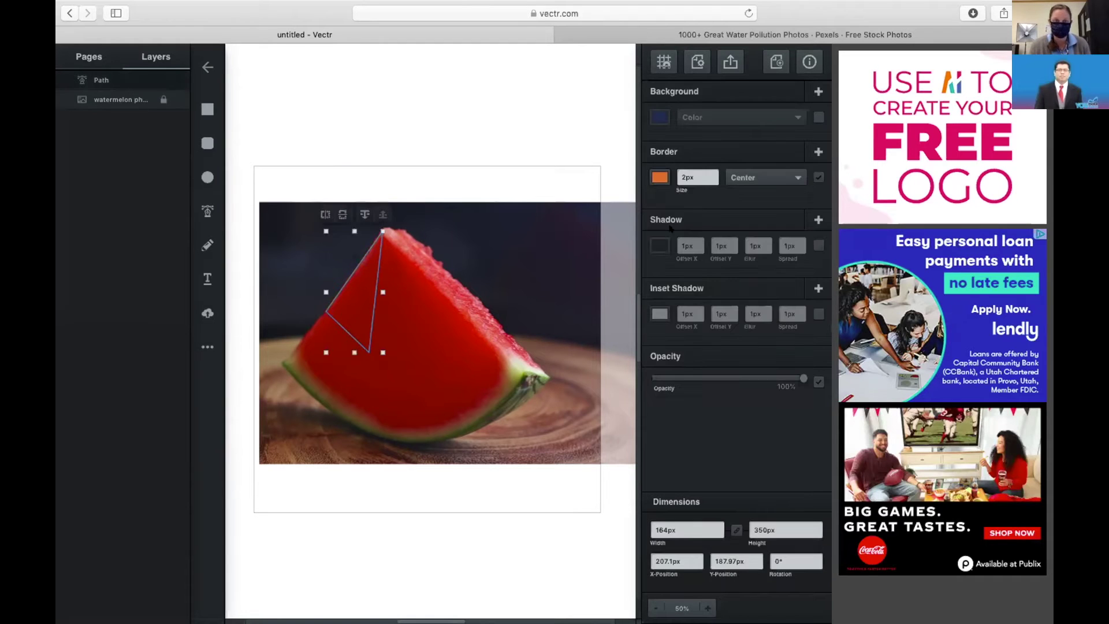
left_click(819, 177)
left_click(818, 176)
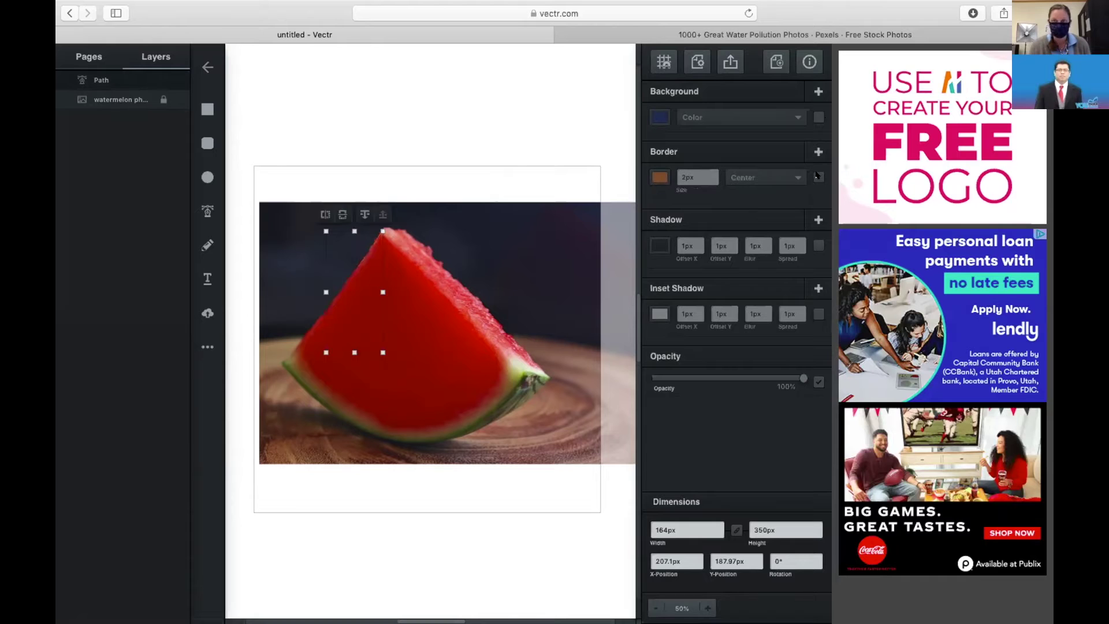
left_click(818, 117)
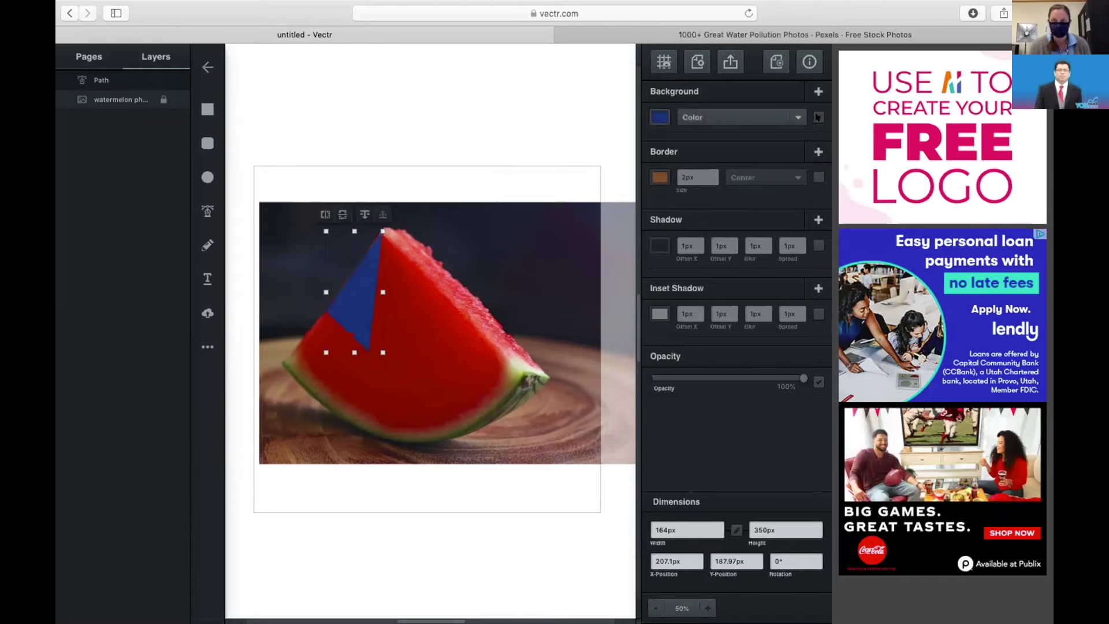
- Fill the triangle with a red sampled from the watermelon and check it by hiding and reshowing the photo layer
left_click(660, 117)
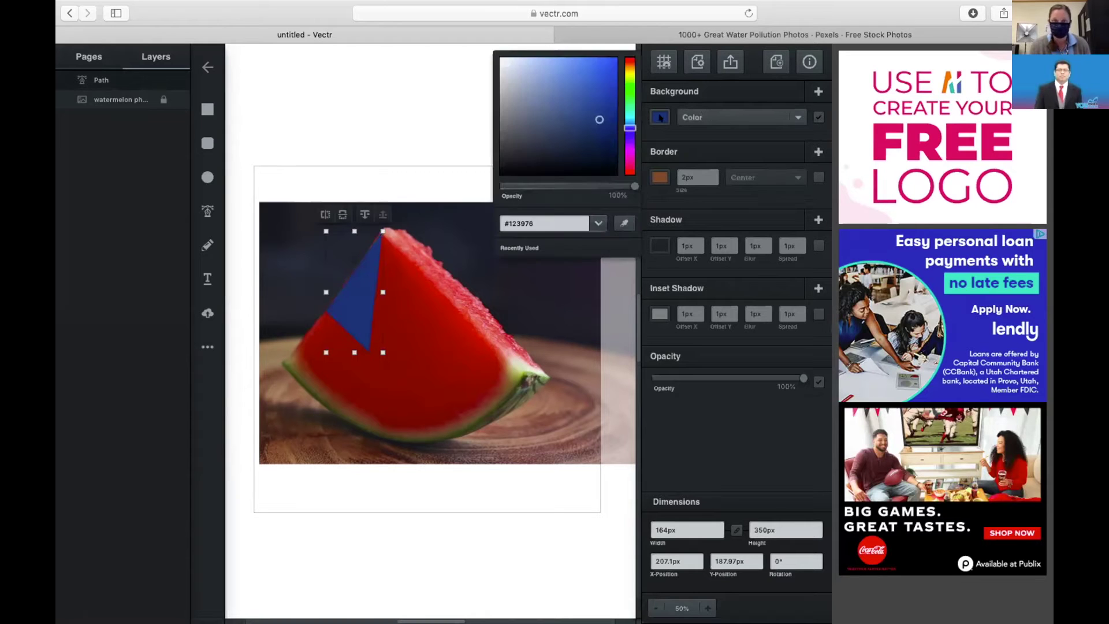
left_click(619, 223)
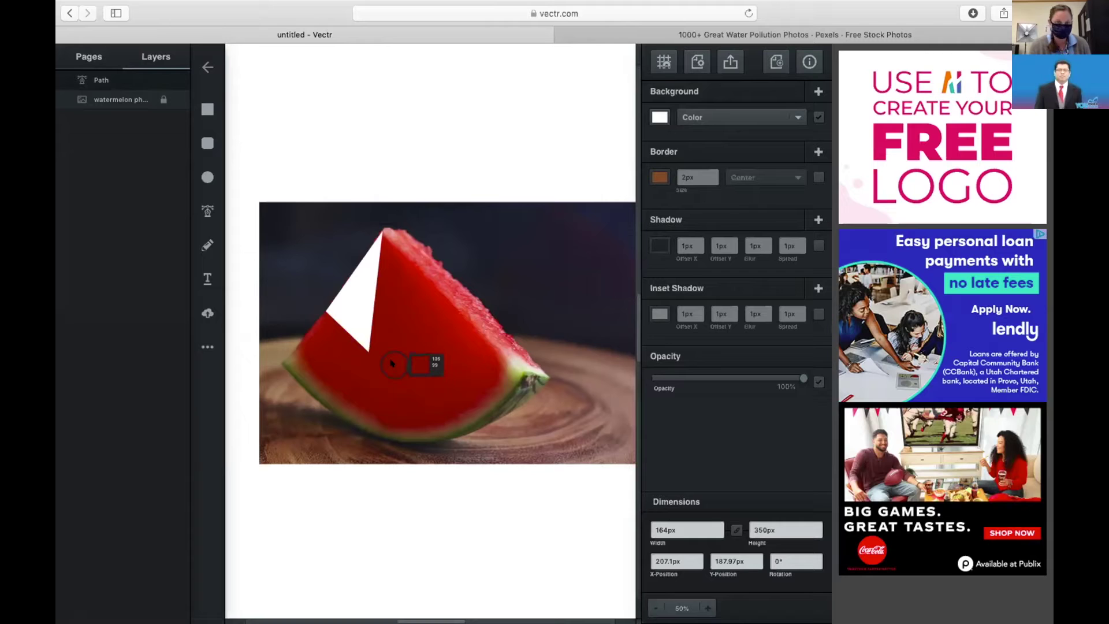
left_click(384, 315)
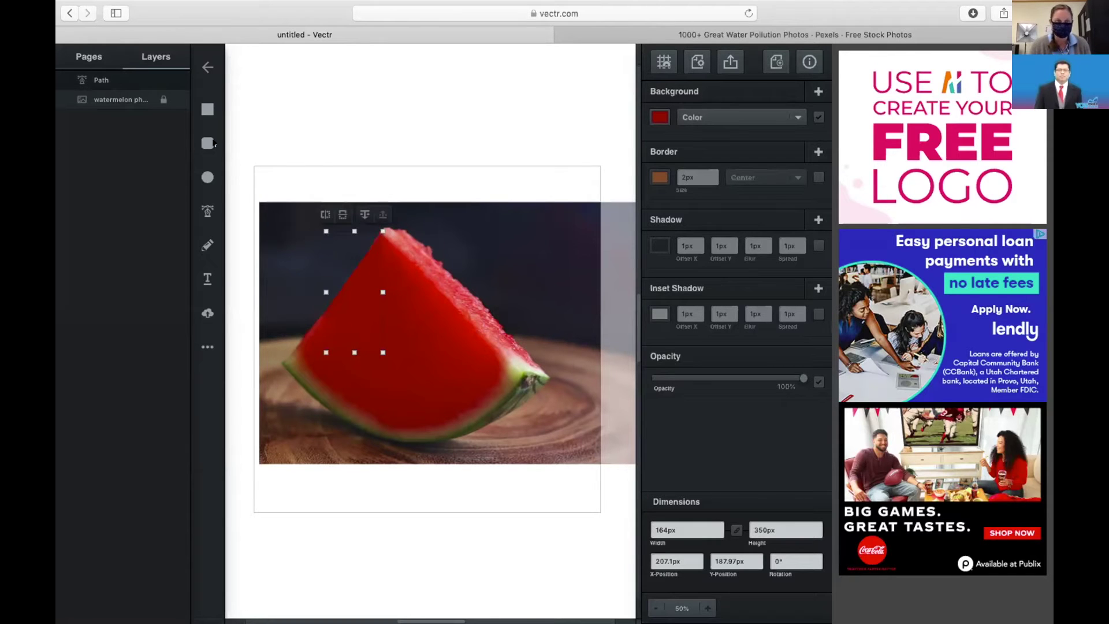
left_click(179, 99)
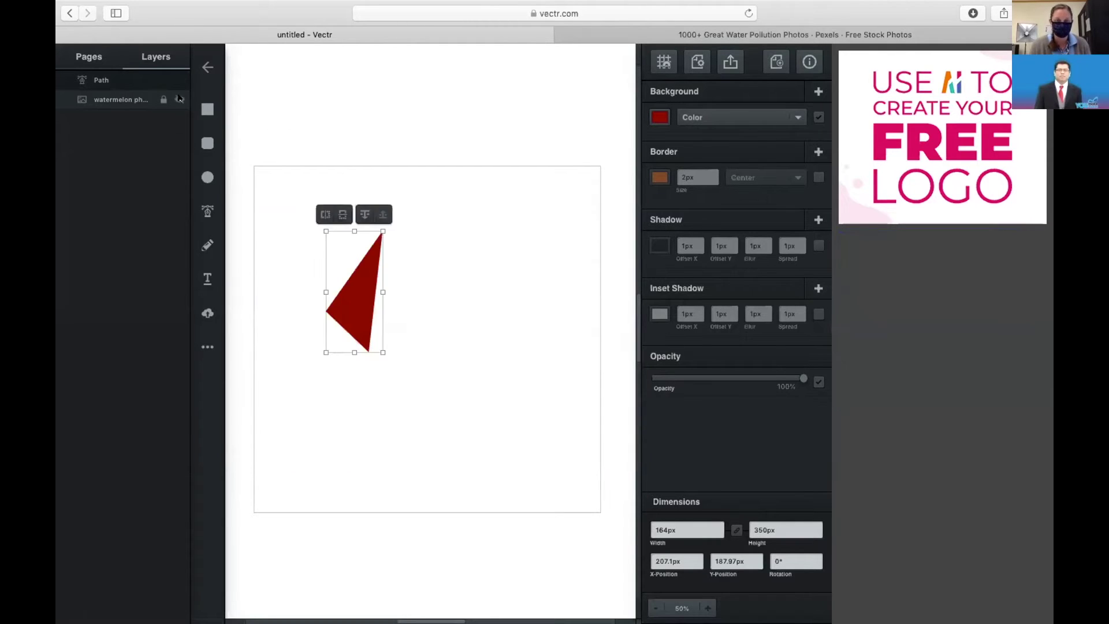
left_click(179, 99)
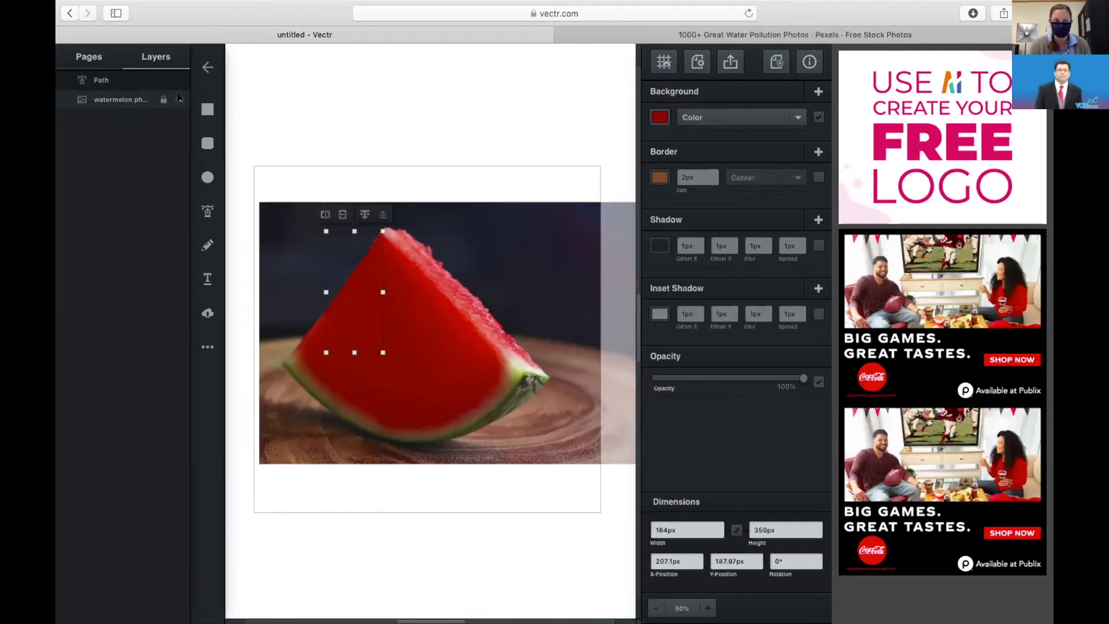
- Draw another triangle with the Pen tool, joined to the first triangle's inner edge and reaching the right edge of the red face
left_click(208, 212)
left_click(209, 211)
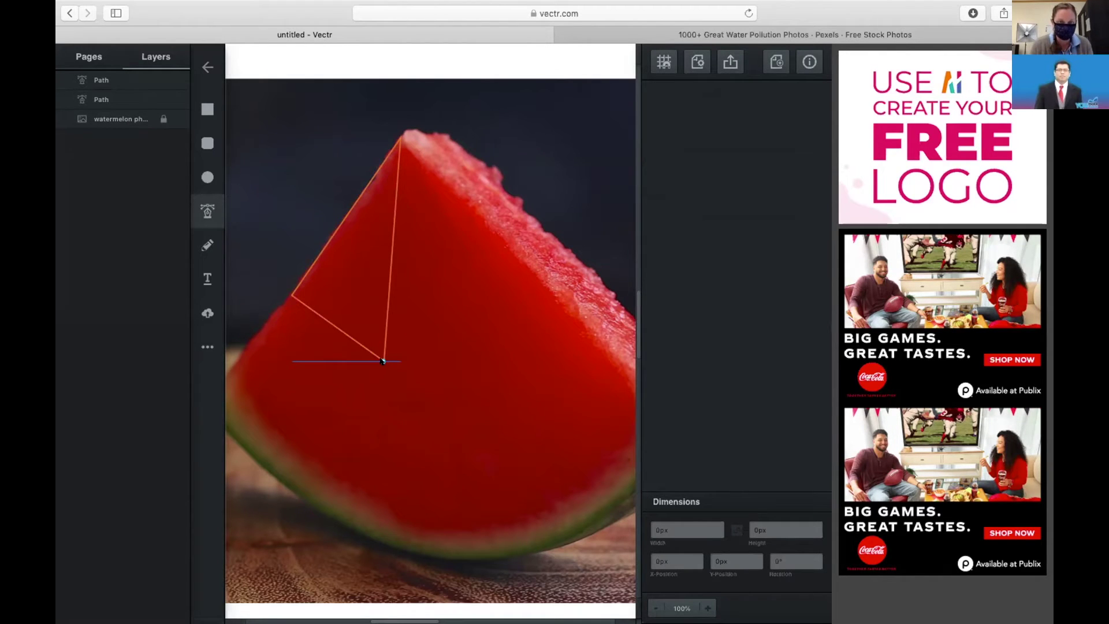
left_click(382, 361)
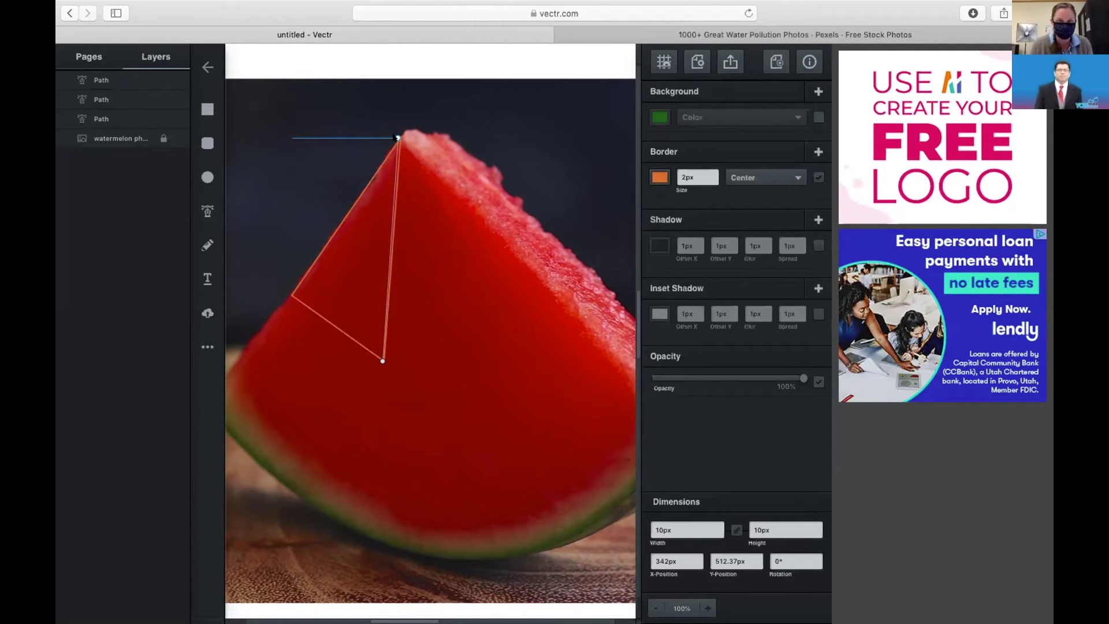
left_click(397, 138)
left_click(400, 144)
left_click(556, 298)
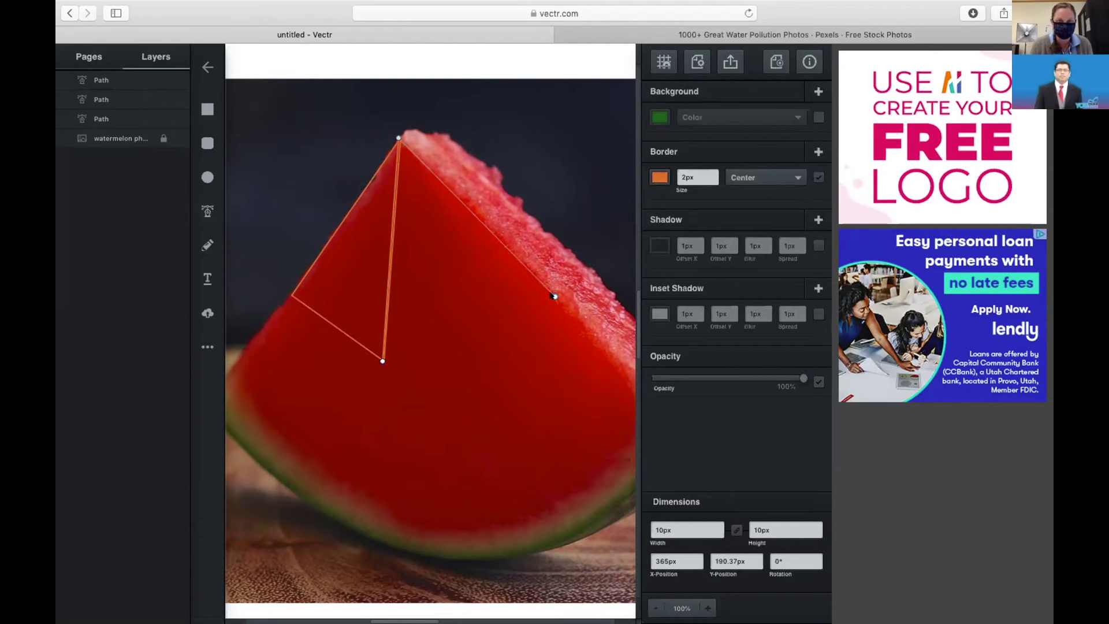
left_click(505, 336)
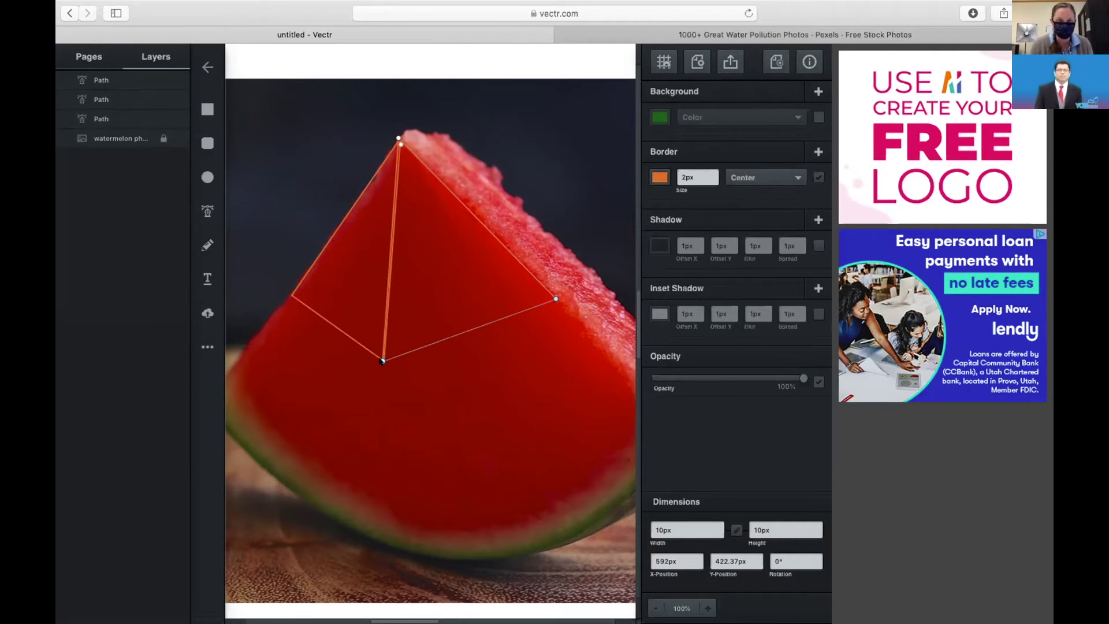
left_click(382, 360)
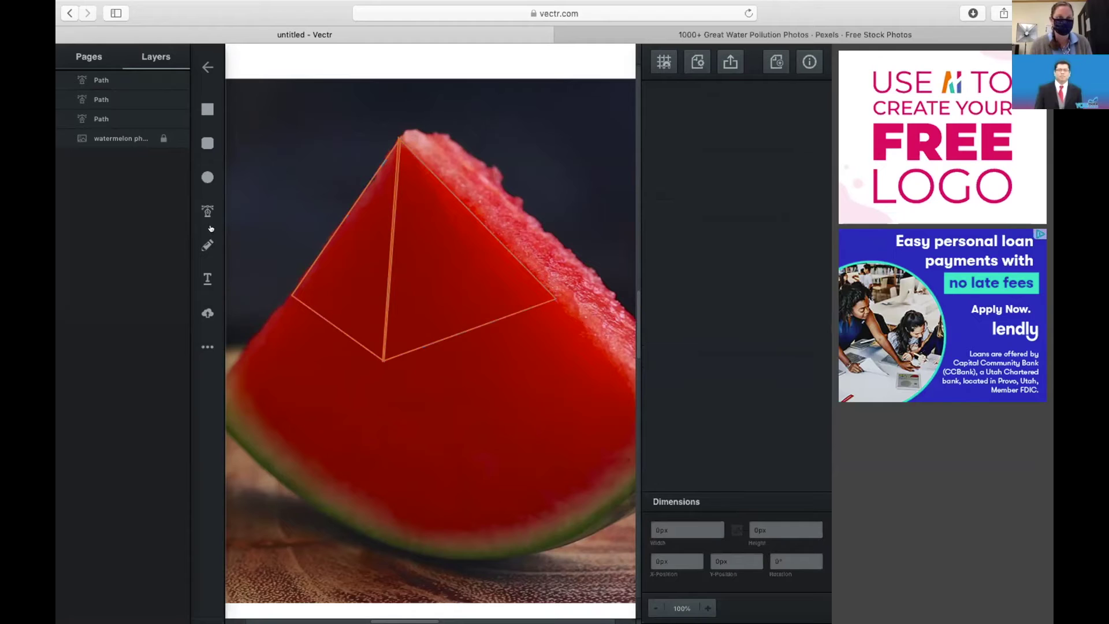
- Remove the border of the upper left triangle and fill its background with a dark red sampled from the watermelon
left_click(337, 225)
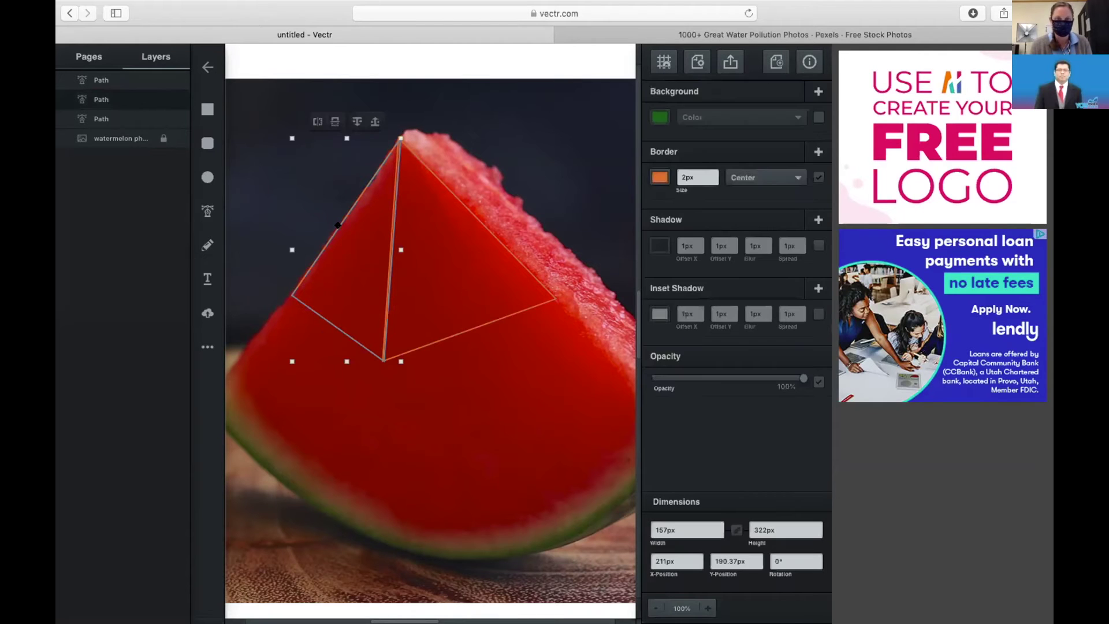
left_click(818, 178)
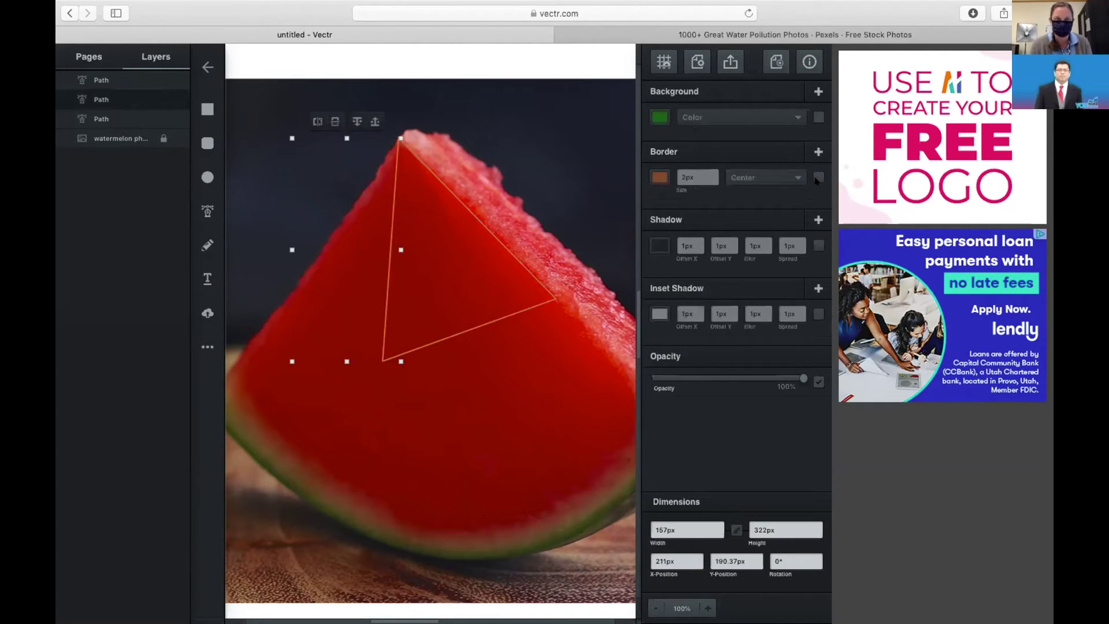
left_click(818, 117)
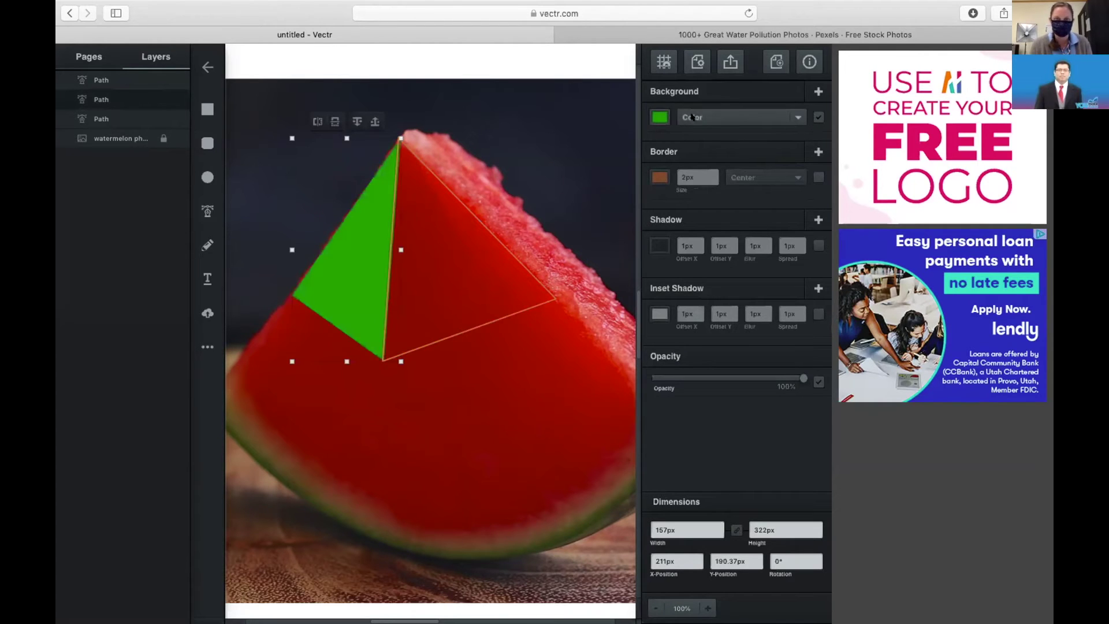
left_click(659, 118)
left_click(626, 227)
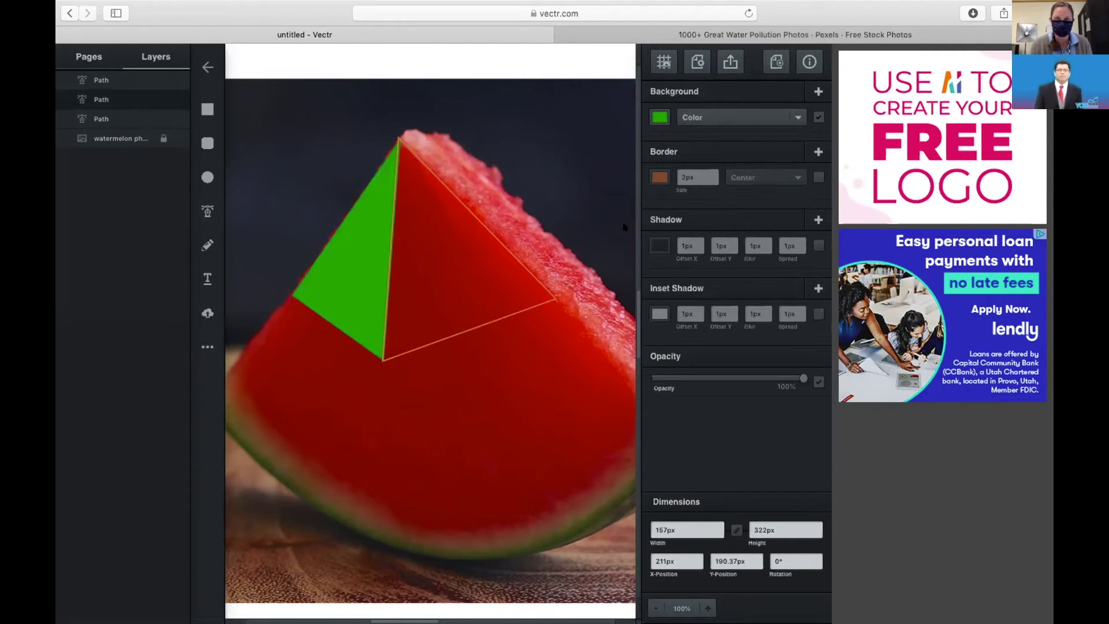
left_click(381, 398)
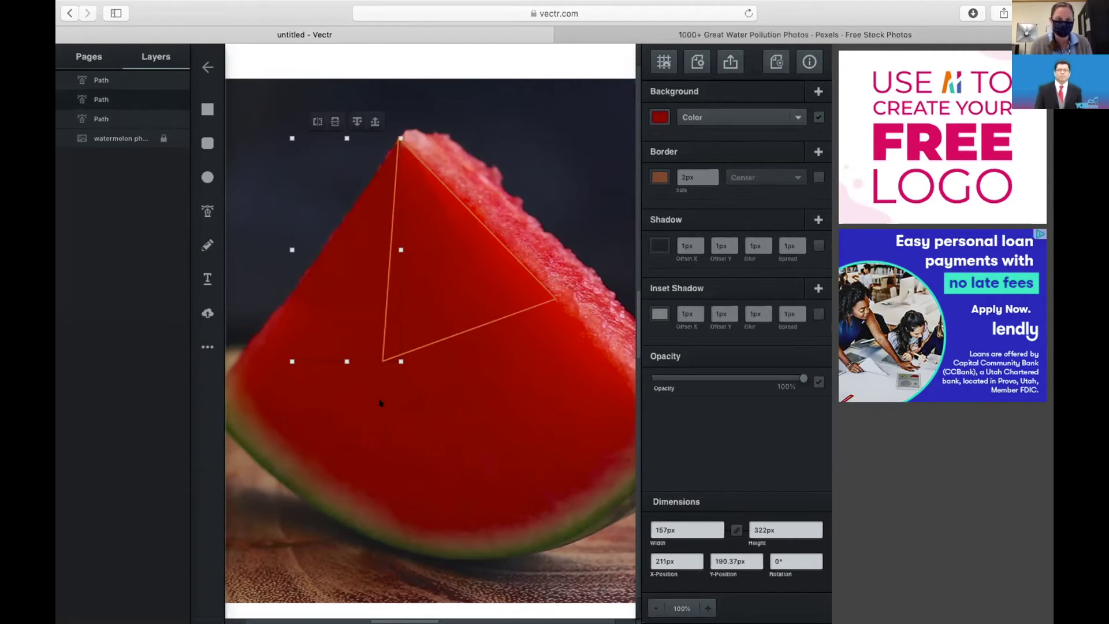
- Remove the border of the upper right triangle, fill its background with a red sampled from the watermelon, and deselect it
left_click(494, 317)
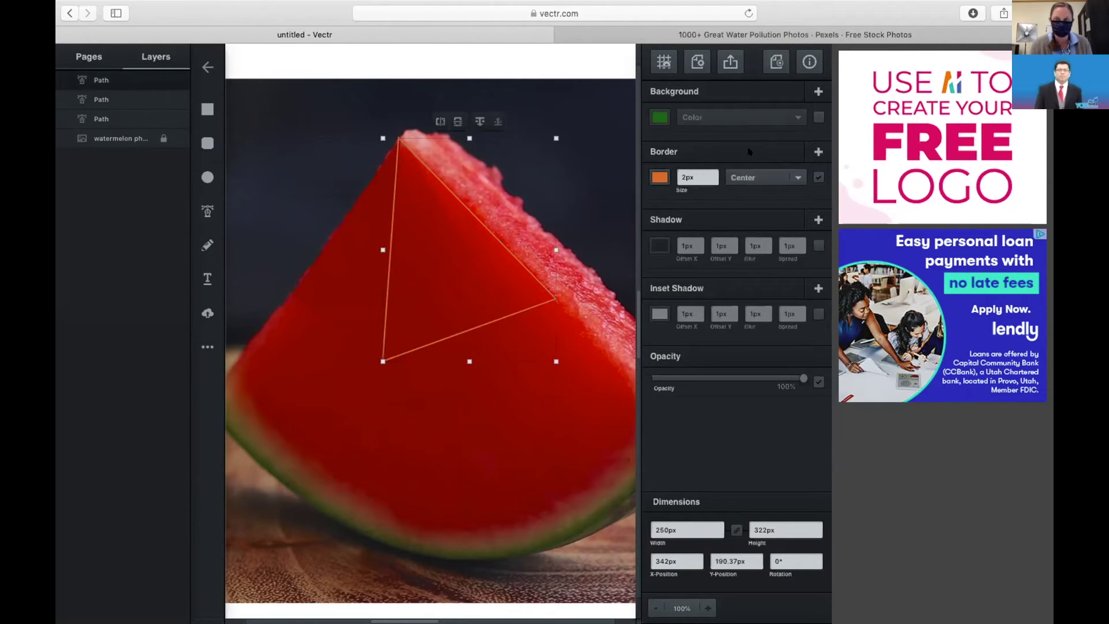
left_click(818, 178)
left_click(818, 117)
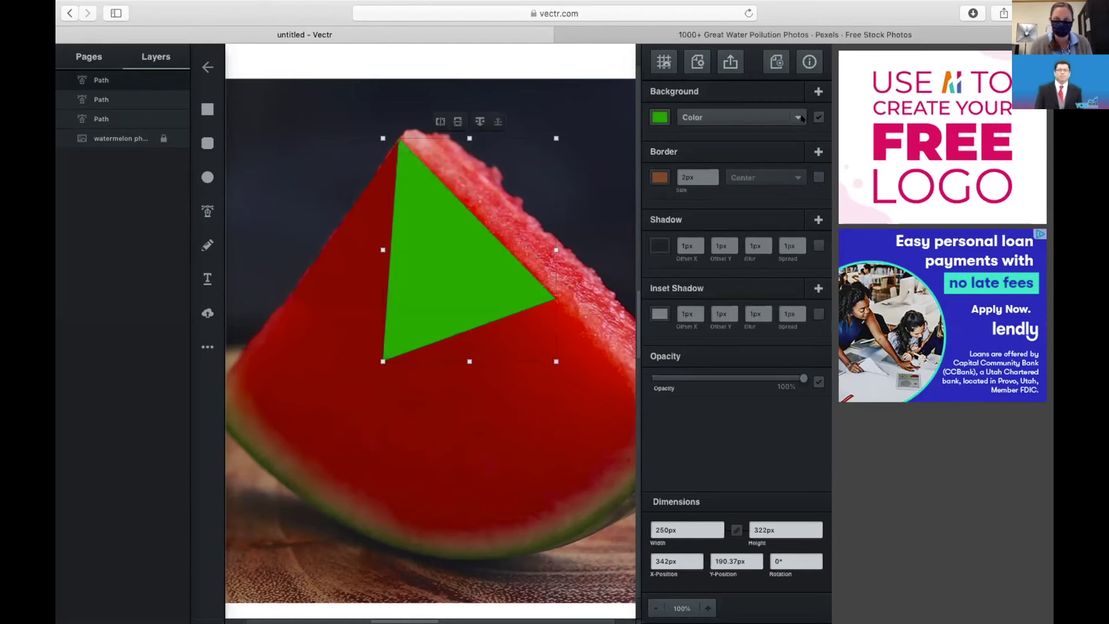
left_click(659, 118)
left_click(618, 228)
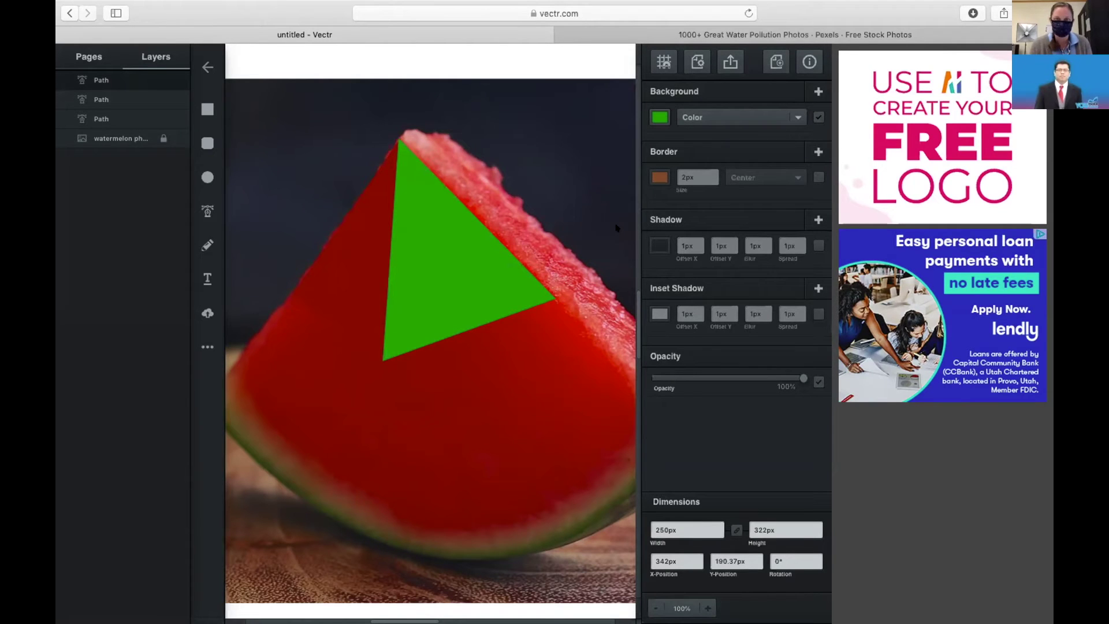
left_click(546, 342)
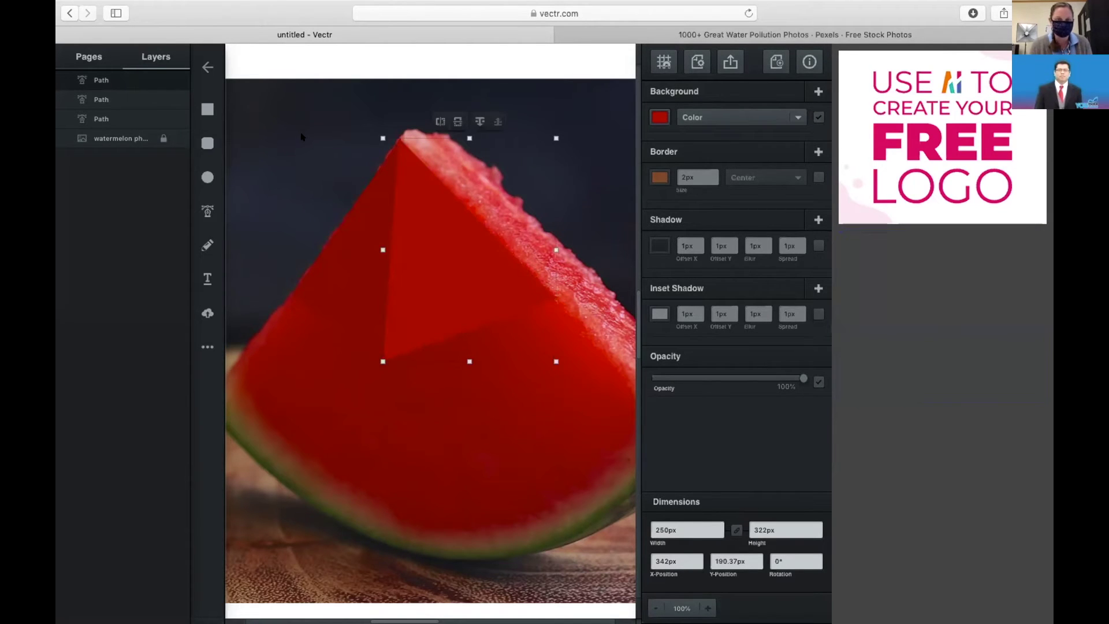
left_click(322, 141)
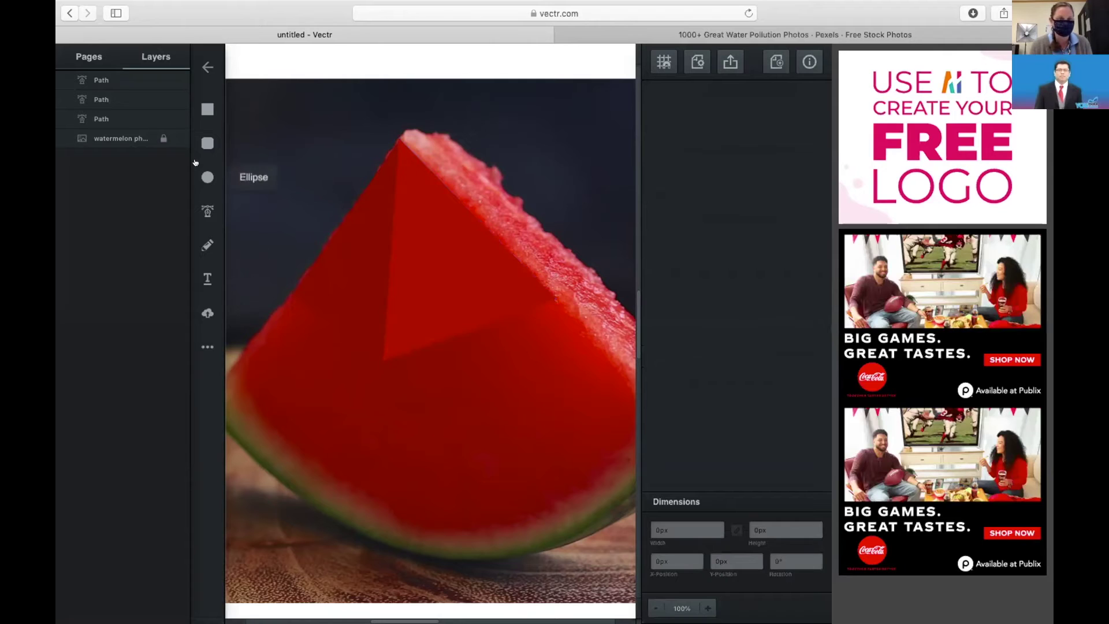
- Hide the photo layer, examine the two red triangles up close at 400% and zoomed out at 66%, and show the photo again
left_click(179, 139)
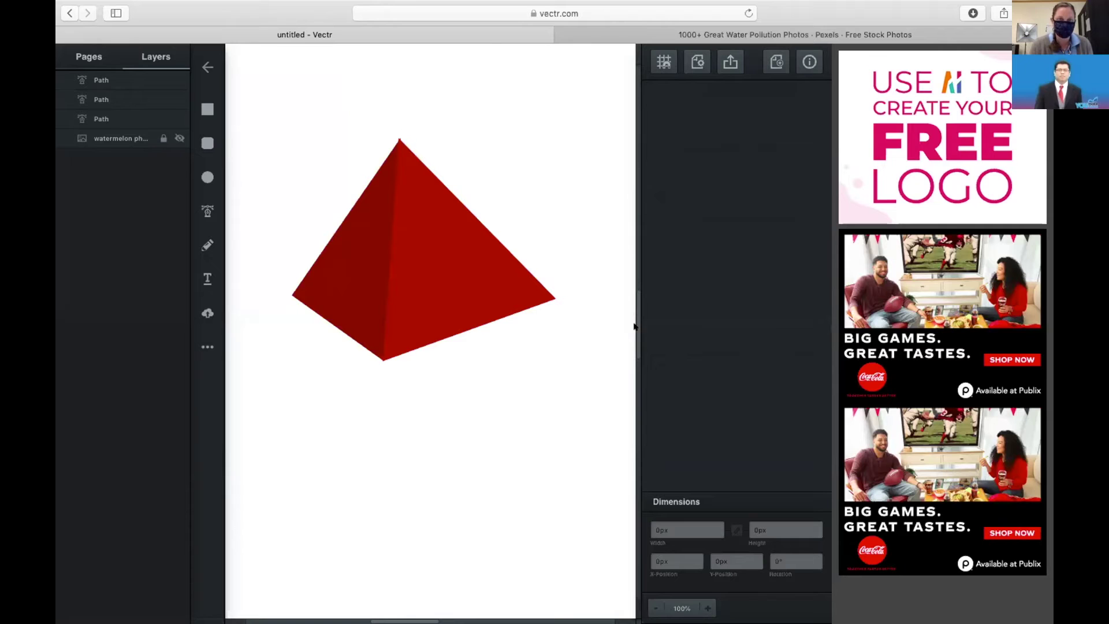
double_click(707, 607)
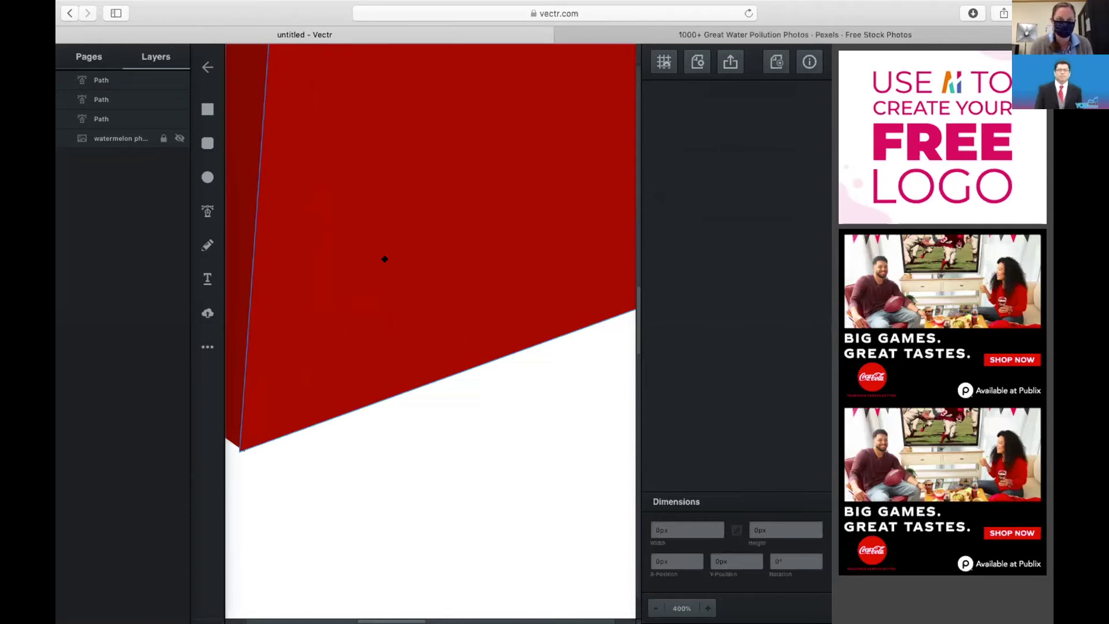
scroll(385, 260, "up", 6)
scroll(384, 260, "up", 3)
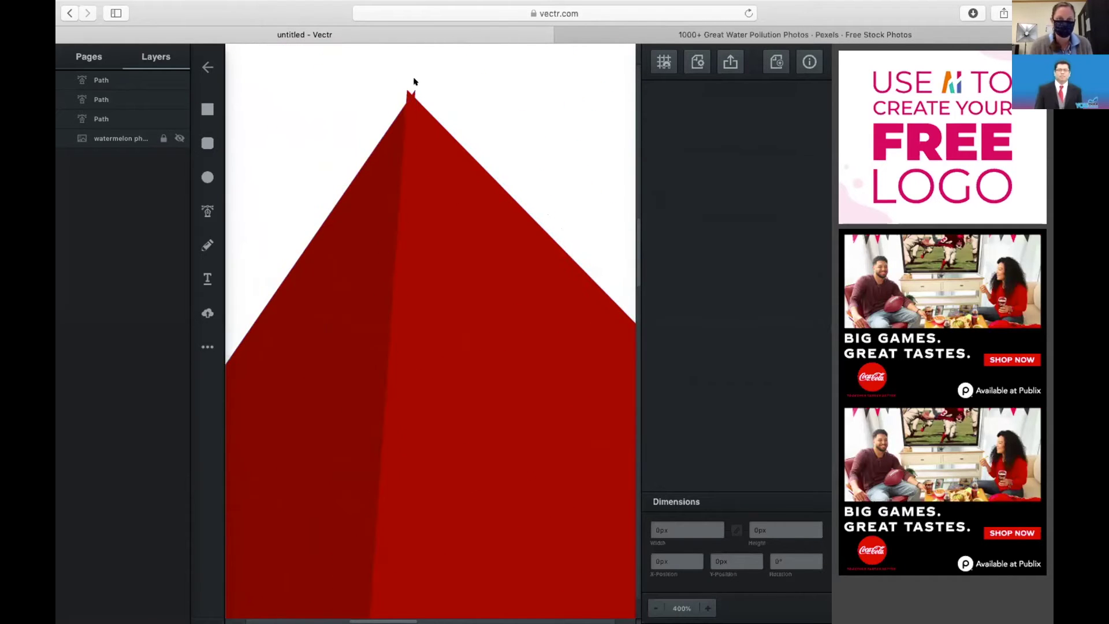
left_click(652, 605)
double_click(652, 604)
scroll(494, 431, "down", 4)
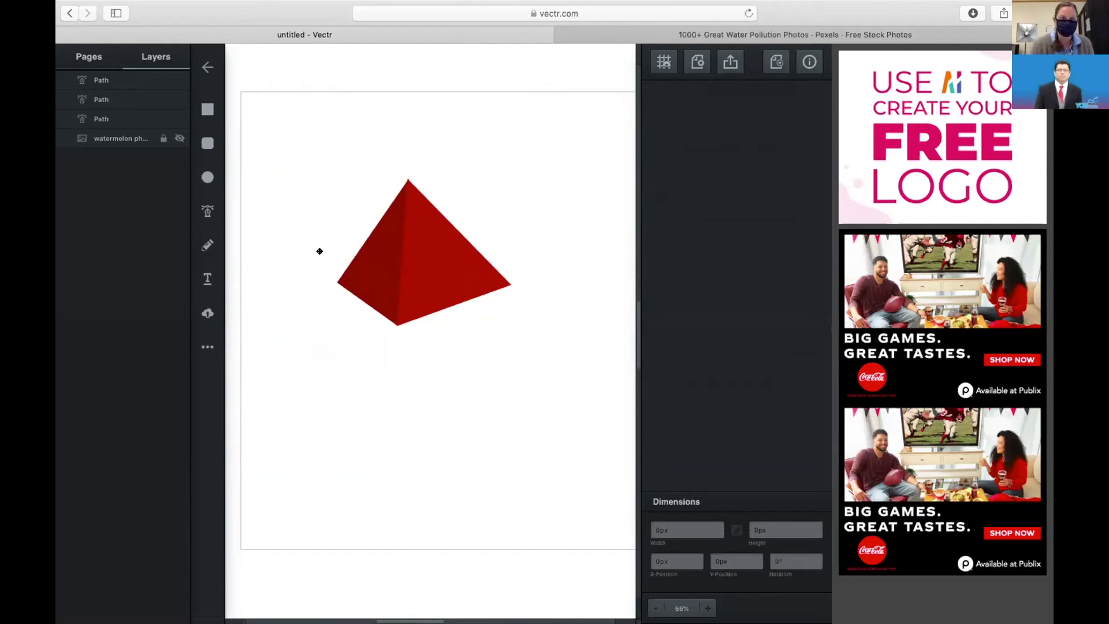
scroll(357, 296, "down", 1)
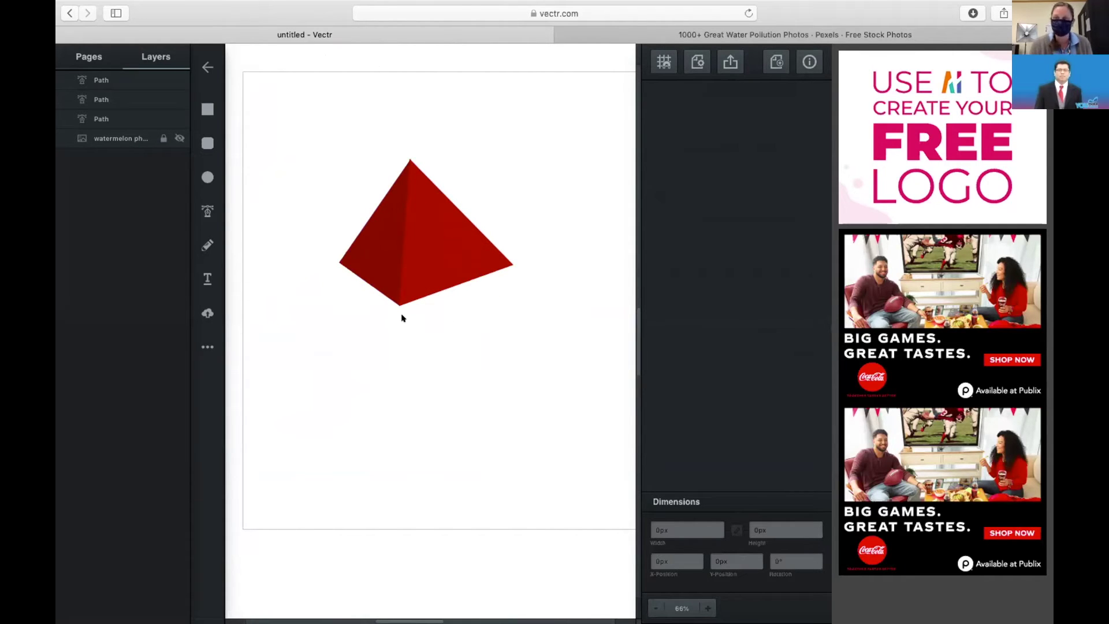
left_click(175, 138)
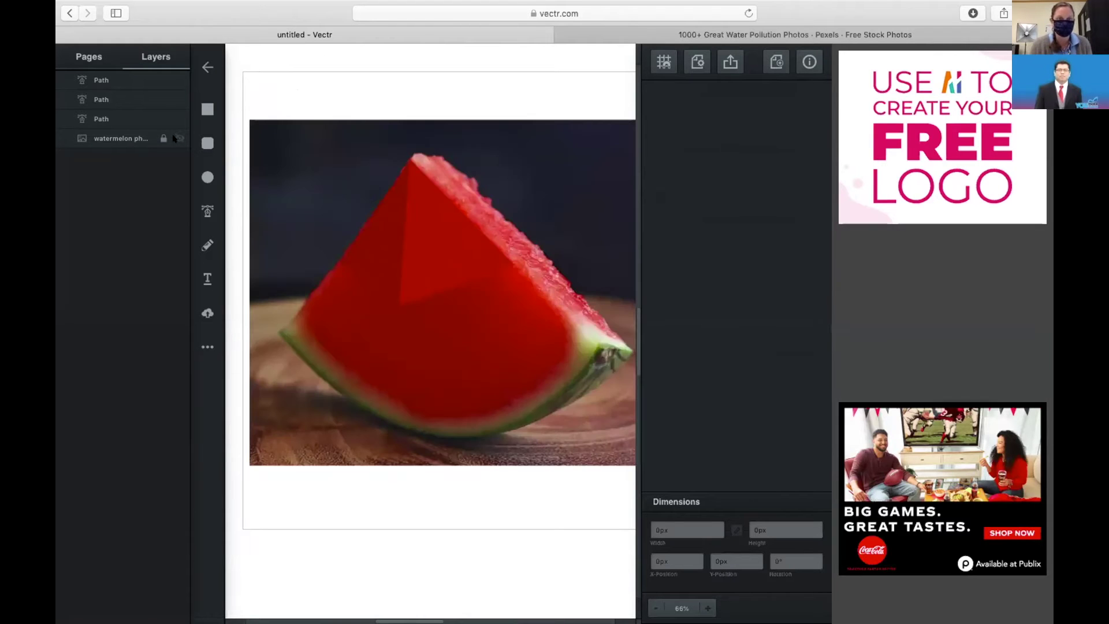
- Draw a closed straight-sided Pen tool shape about 106 × 233 px at the red face's left corner, below the first triangle
left_click(206, 211)
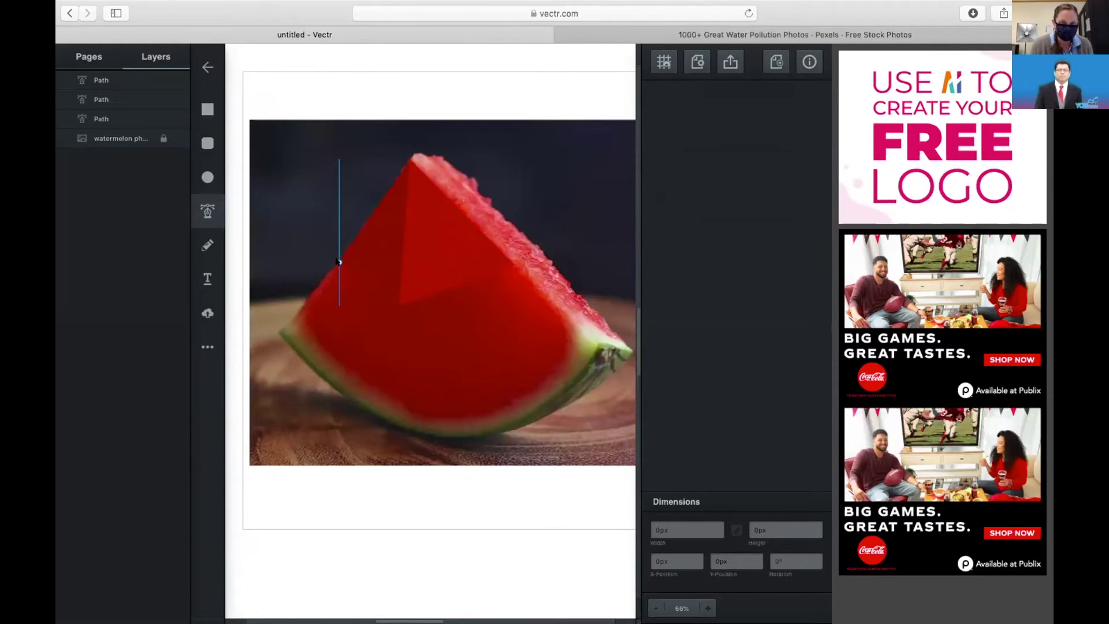
left_click(338, 261)
left_click(300, 312)
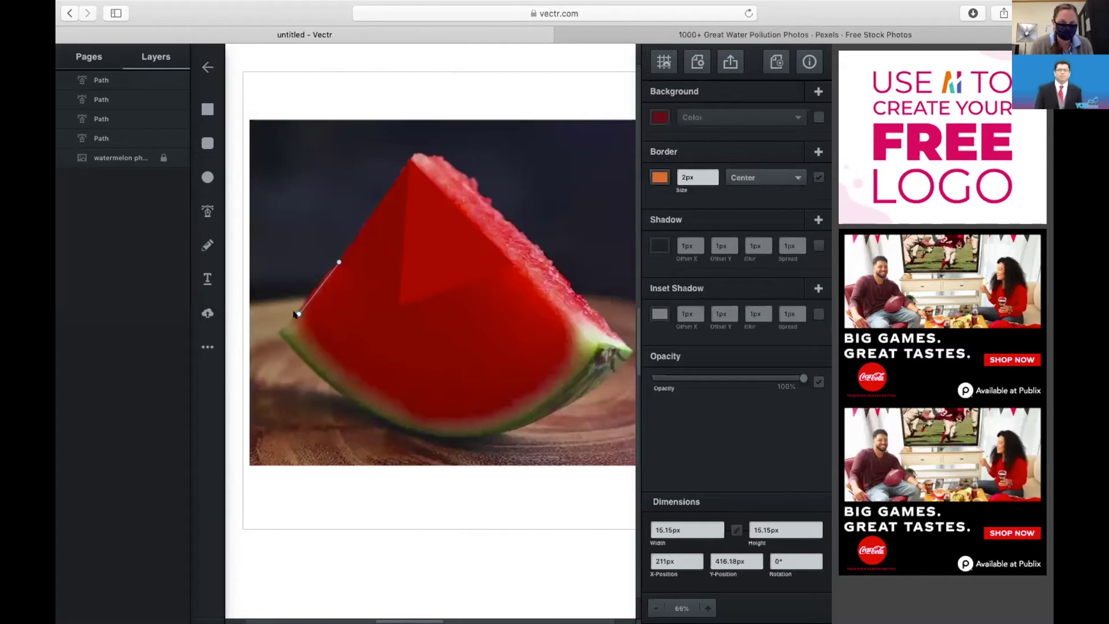
left_click(296, 314)
left_click(315, 338)
left_click(345, 368)
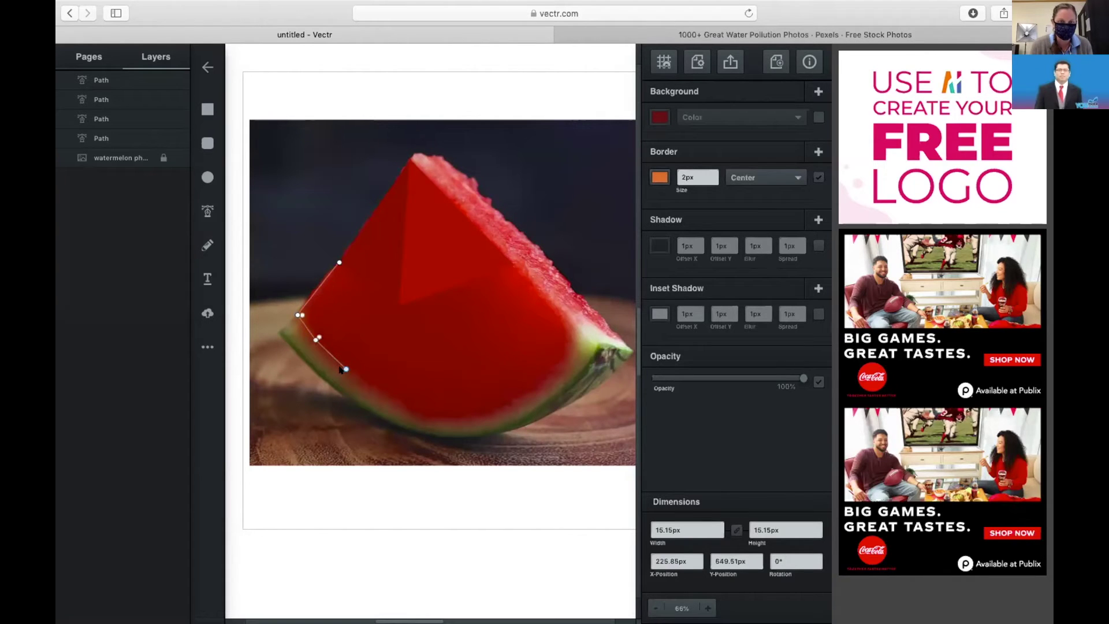
left_click(339, 262)
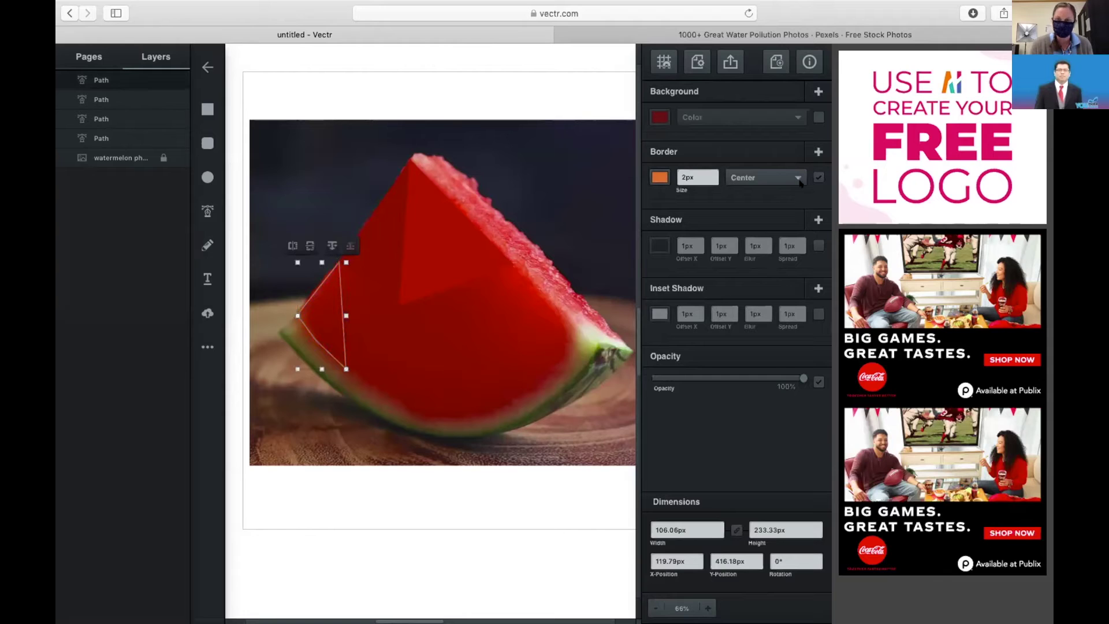
- Turn off the left corner shape's border and fill its background with a dark red sampled from the watermelon
left_click(818, 176)
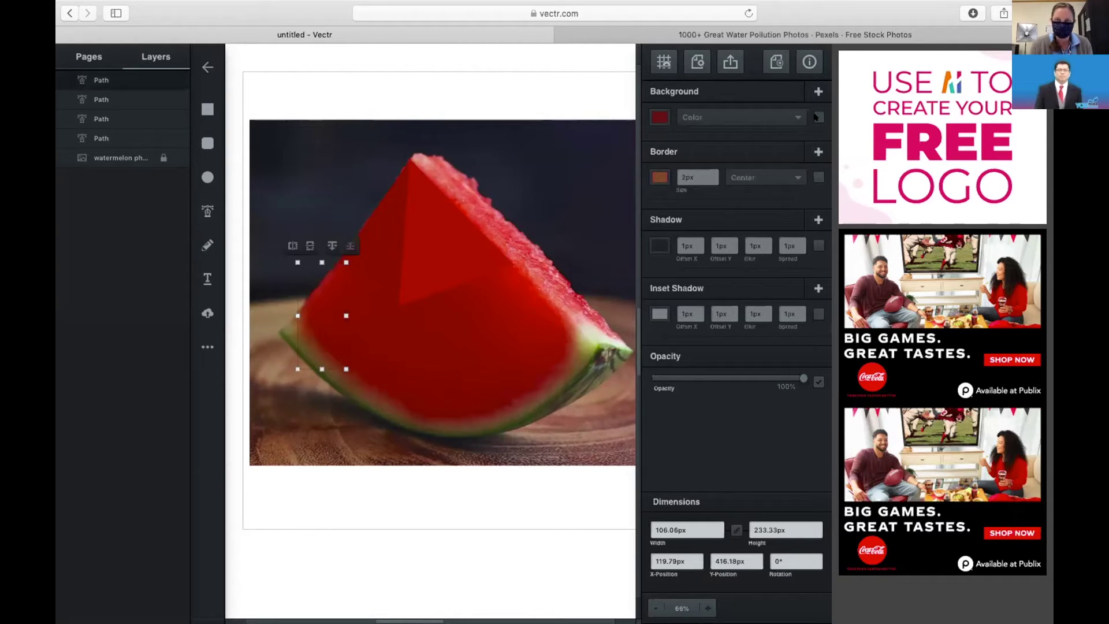
left_click(818, 117)
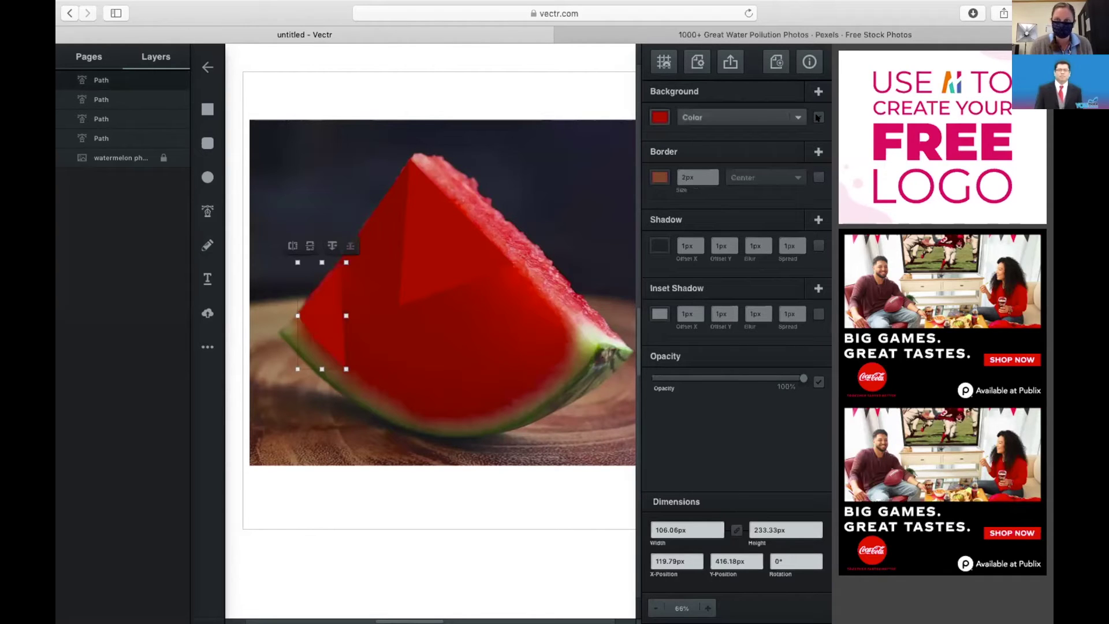
left_click(659, 117)
left_click(622, 222)
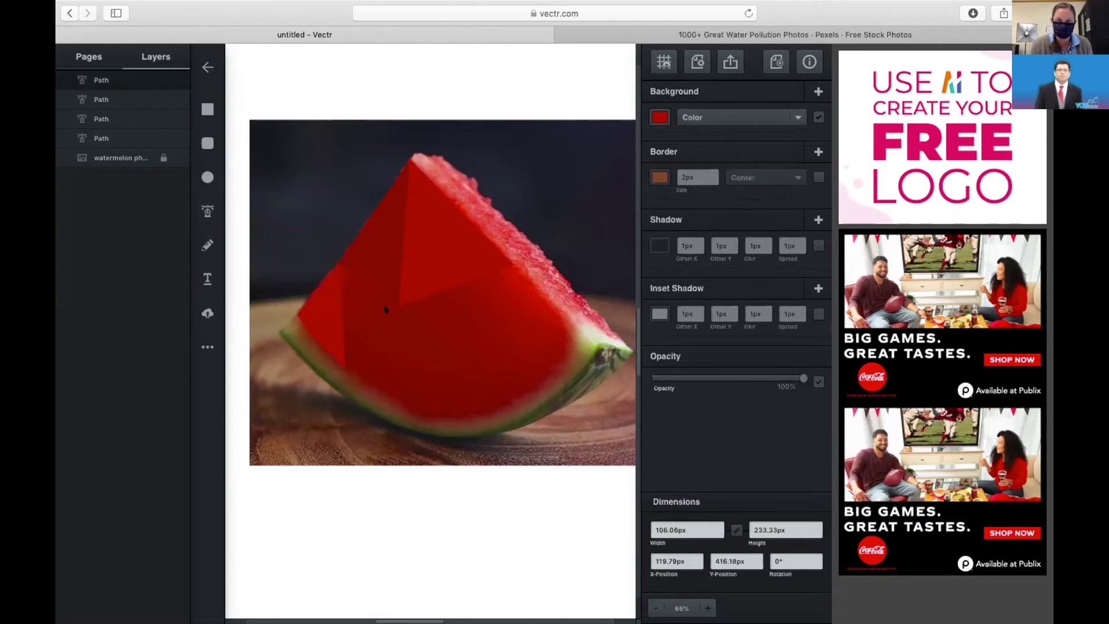
left_click(356, 293)
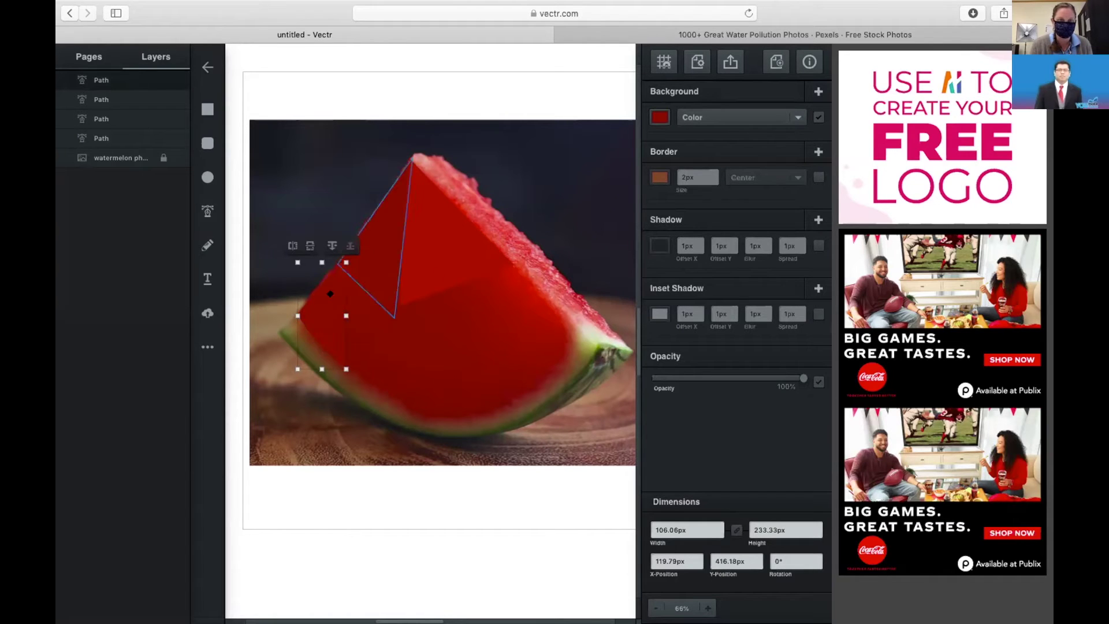
left_click(652, 118)
left_click(621, 220)
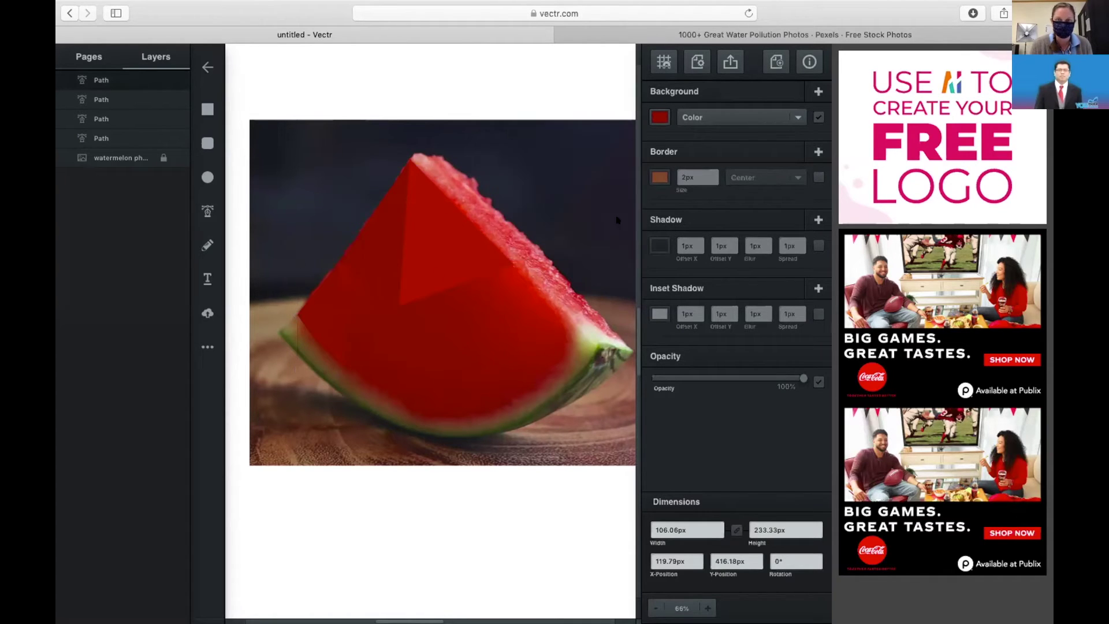
left_click(413, 365)
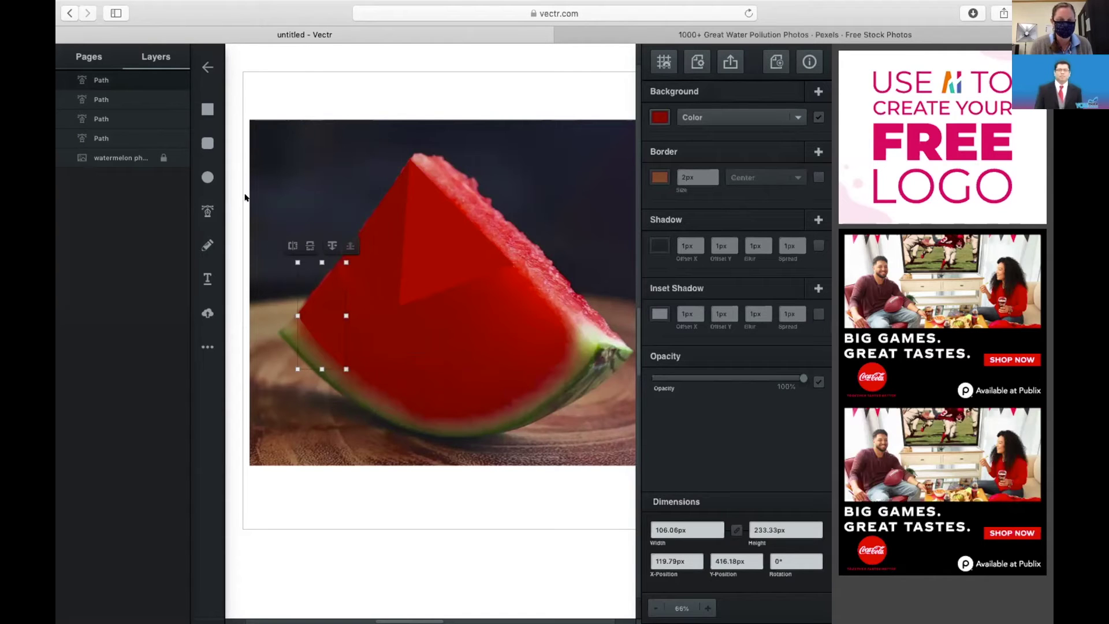
- Draw an adjoining closed Pen tool shape about 157 × 329 px from the left edge's shared corner along the lower rind curve
left_click(208, 211)
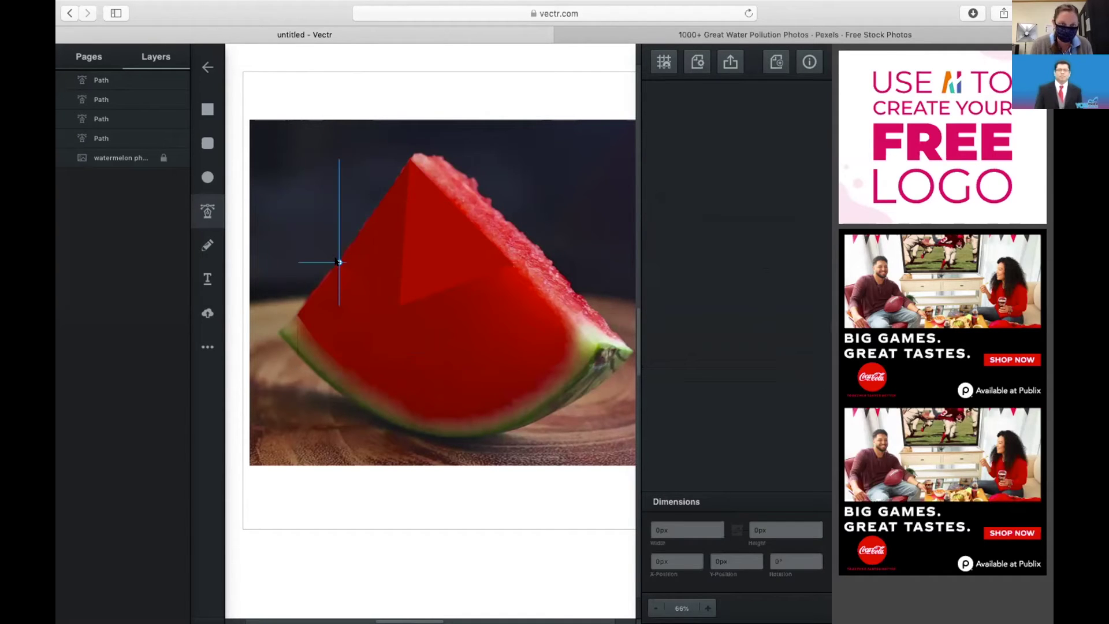
left_click(338, 262)
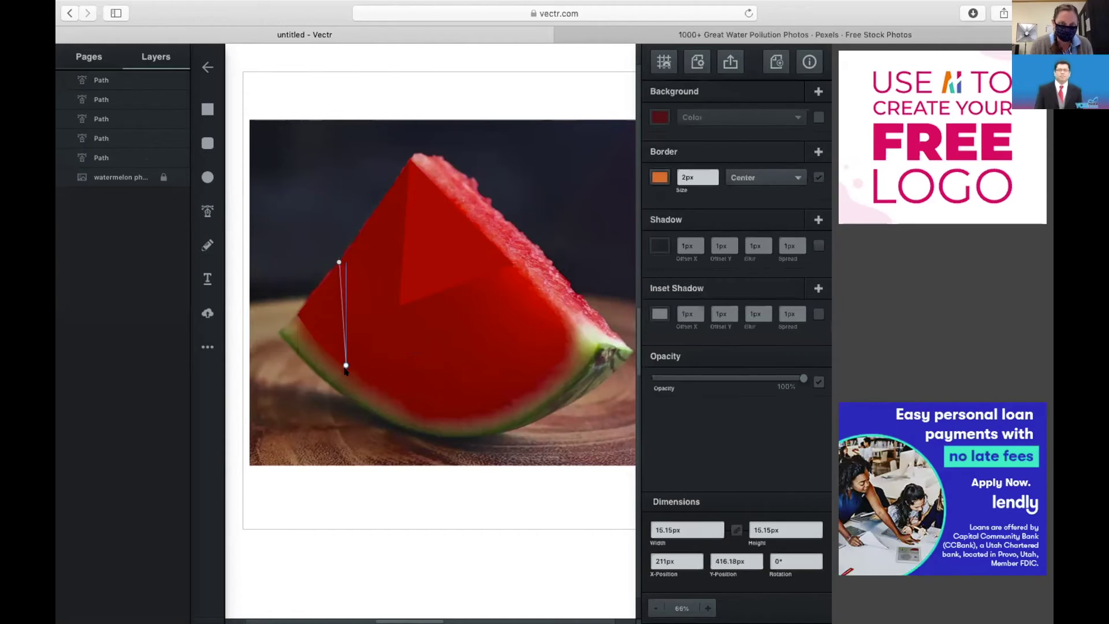
left_click(344, 371)
left_click(389, 402)
left_click(372, 392)
left_click(410, 412)
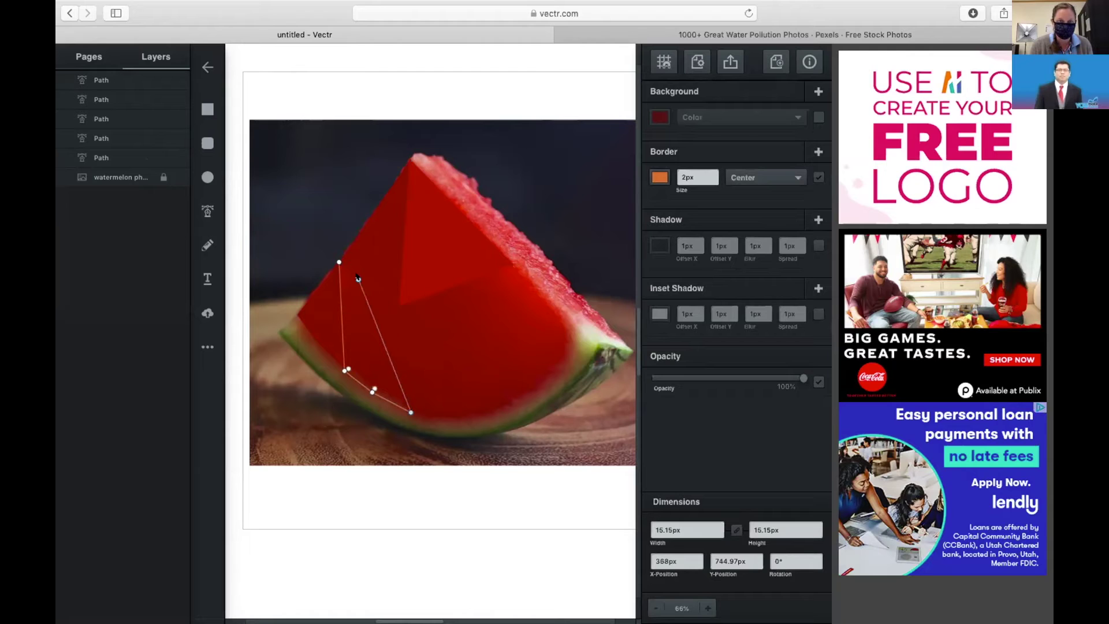
left_click(339, 262)
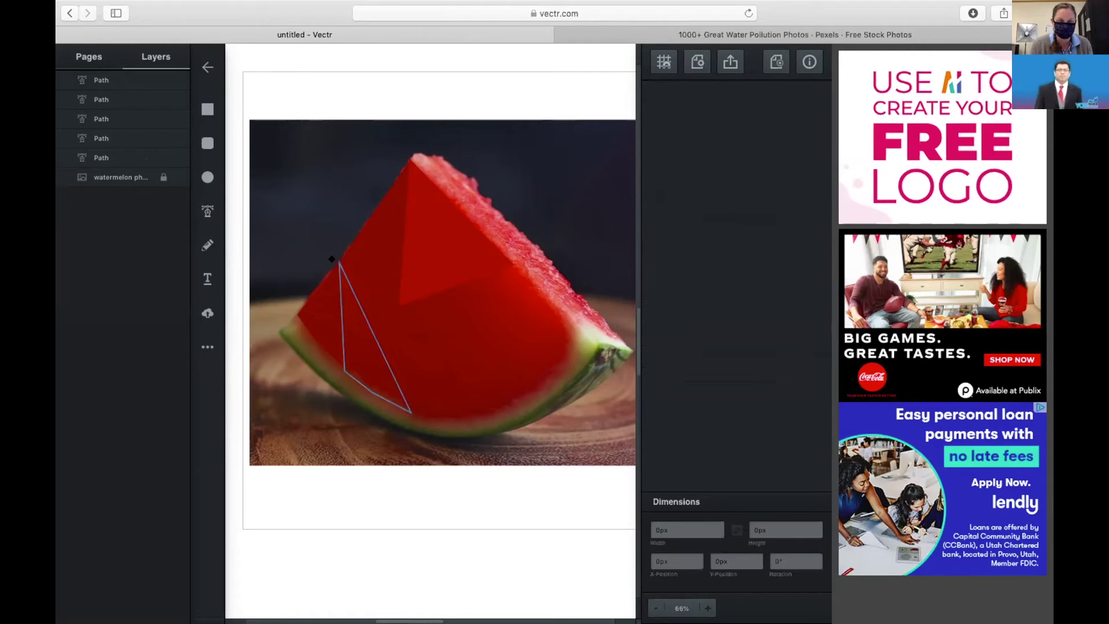
- Turn off the new shape's border, enable its background fill, and make its dark red slightly brighter
left_click(351, 306)
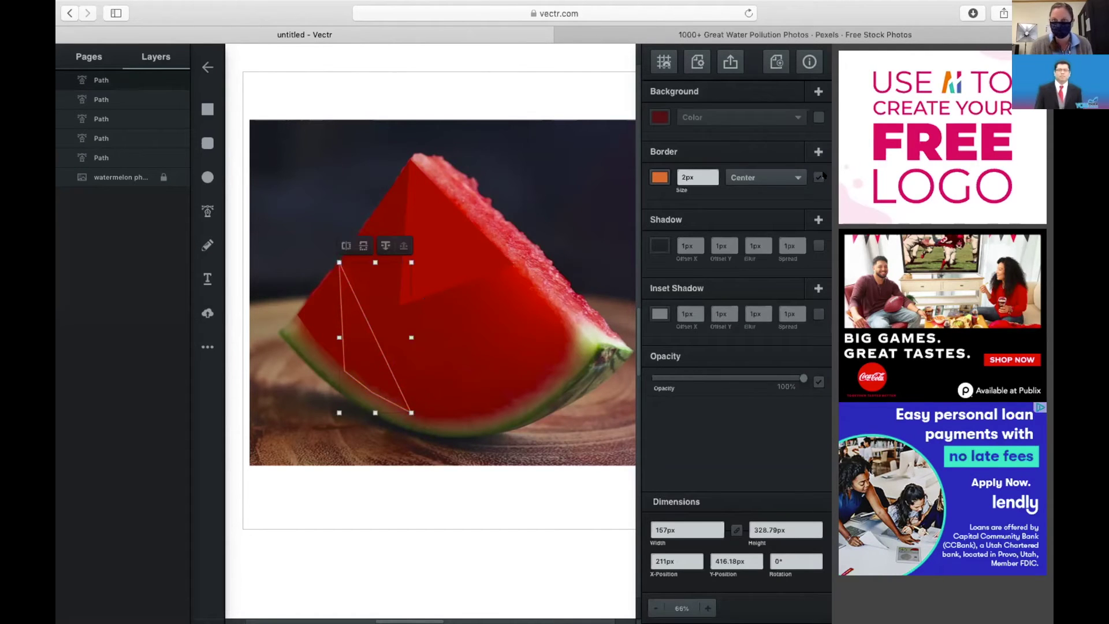
left_click(660, 118)
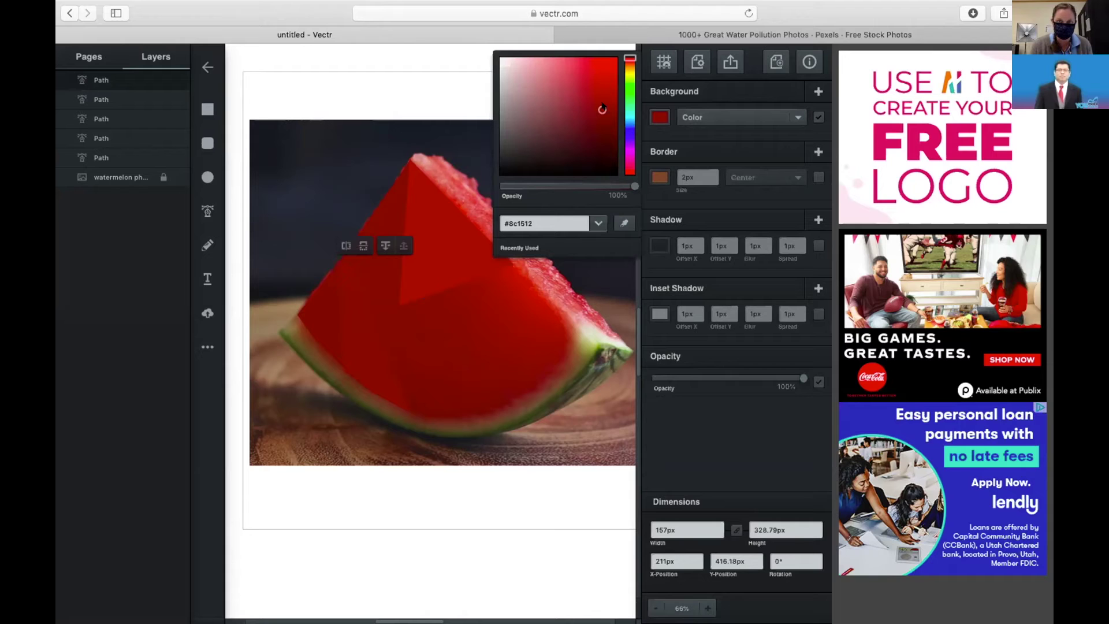
left_click_drag(602, 110, 605, 107)
- Draw a Pen tool triangle joining the left edge's shared corner, the upper triangles' inner corner and the last shape's lowest point
left_click(208, 211)
left_click(346, 265)
key("super+z")
left_click(339, 262)
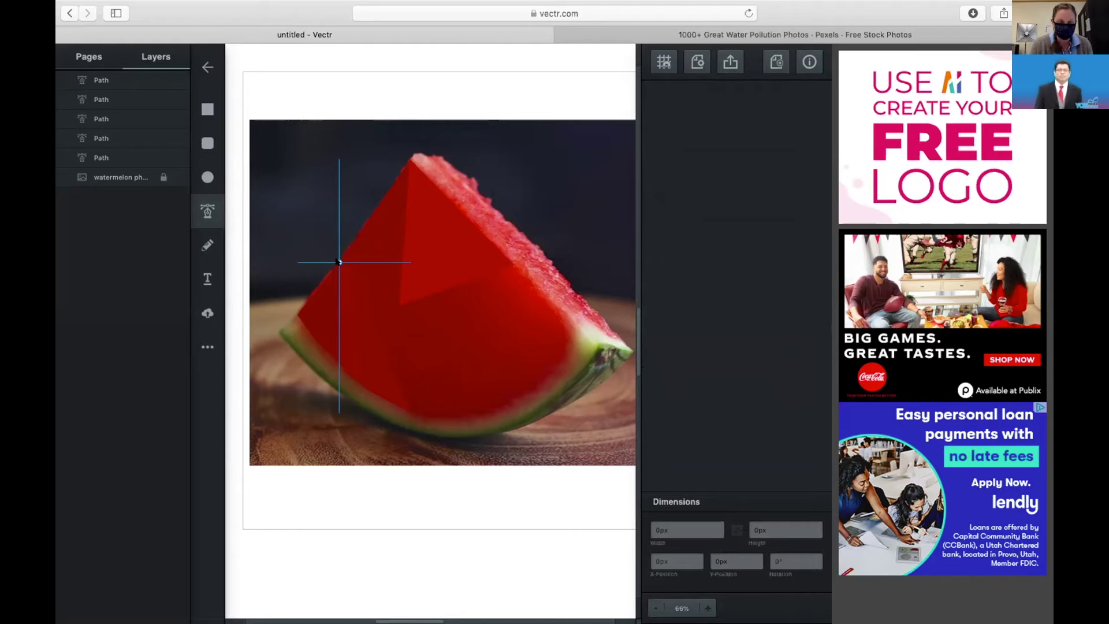
left_click(400, 304)
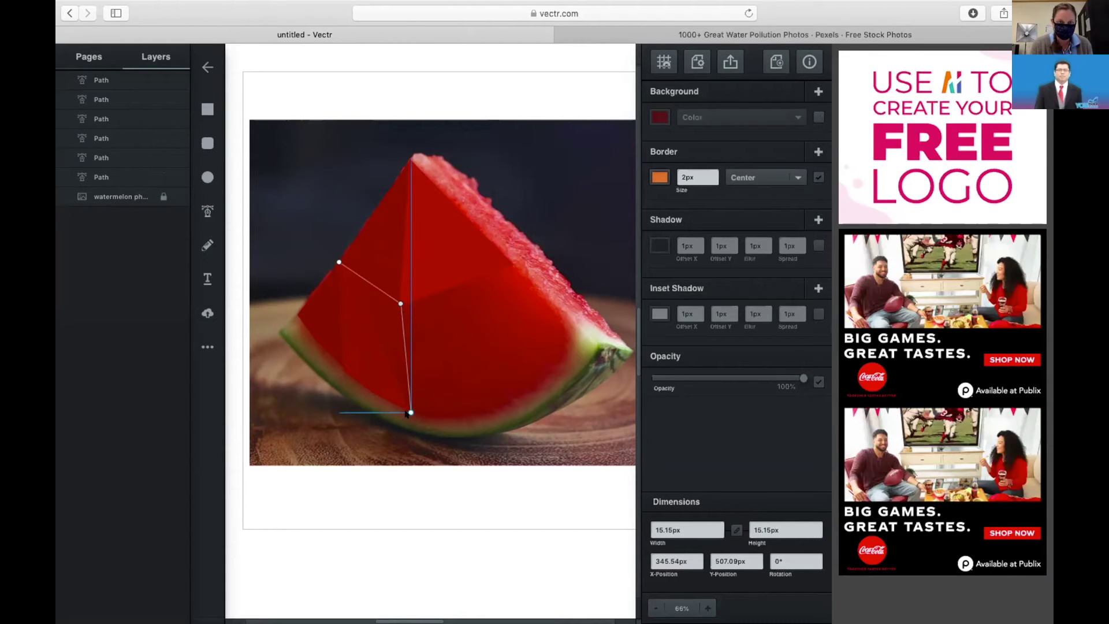
left_click(409, 413)
left_click(339, 262)
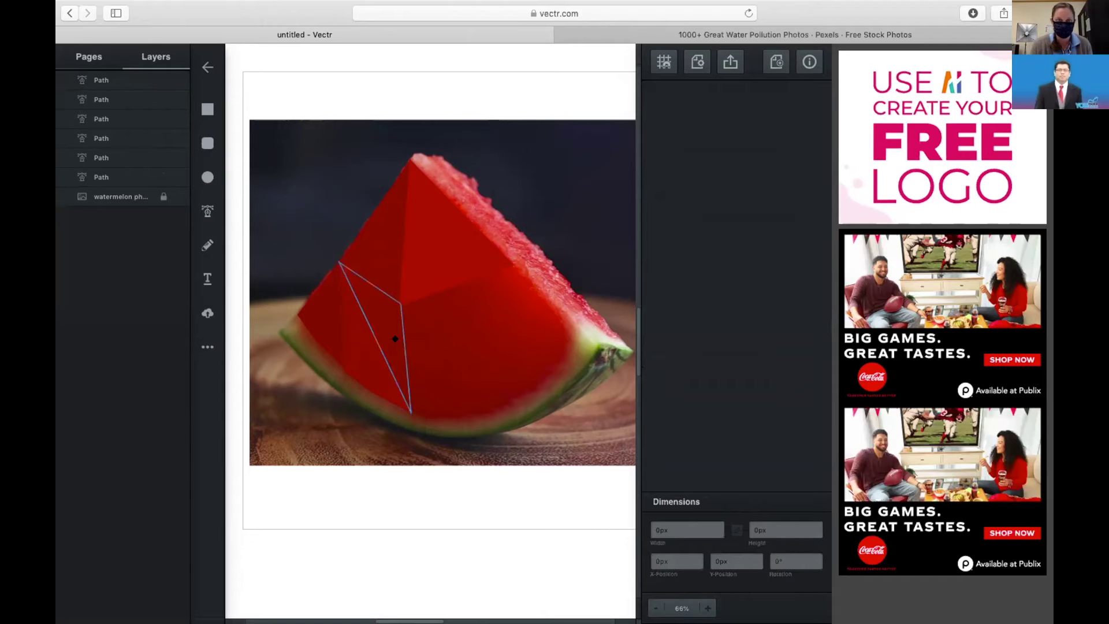
- Turn off the new triangle's border, enable its background and fill it with a dark red sampled from the watermelon flesh beside it
key("Escape")
left_click(818, 177)
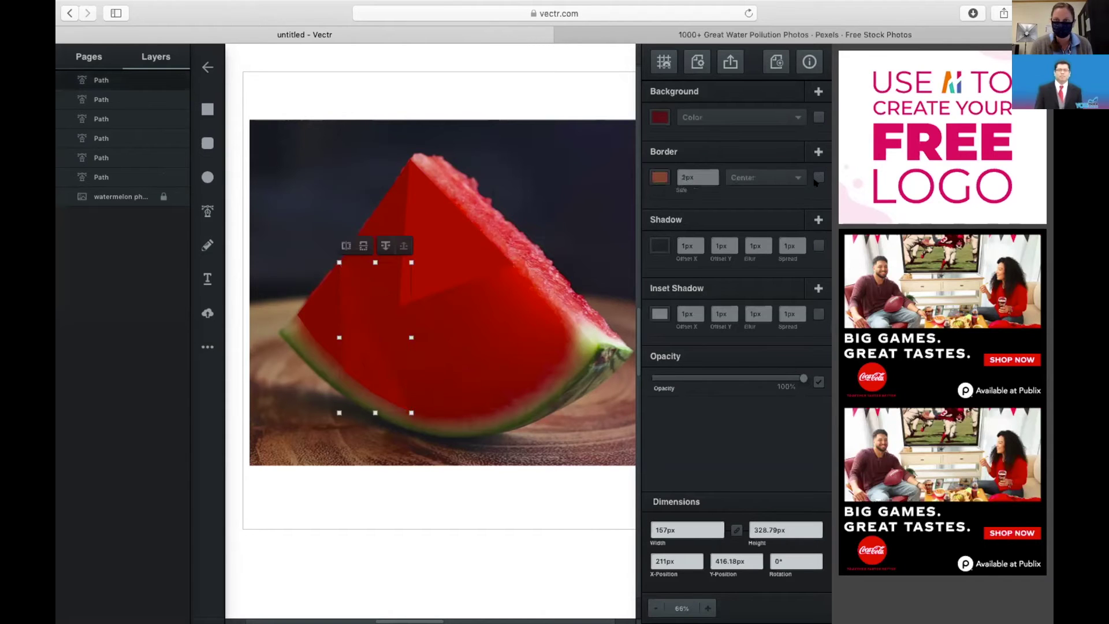
left_click(818, 117)
left_click(660, 118)
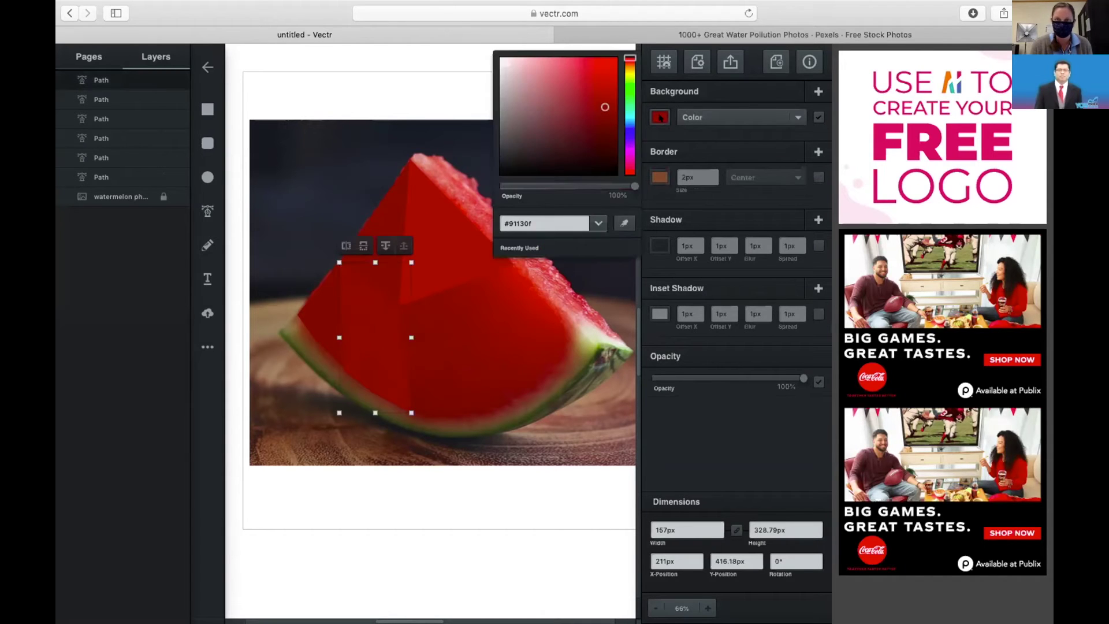
left_click(624, 219)
left_click(435, 350)
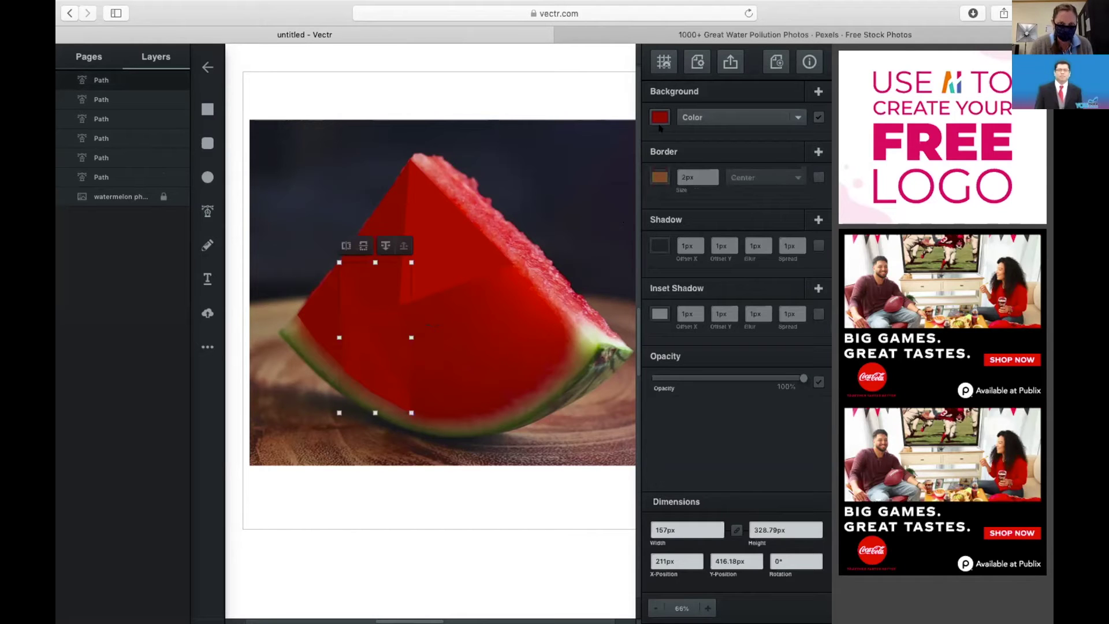
left_click(660, 117)
left_click(624, 225)
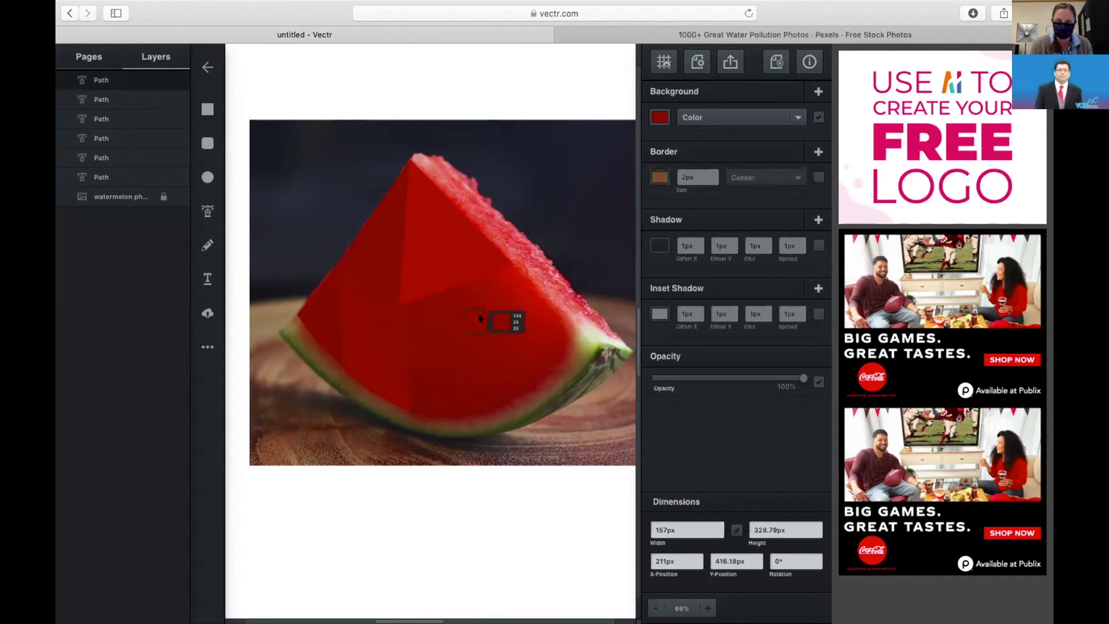
left_click(470, 320)
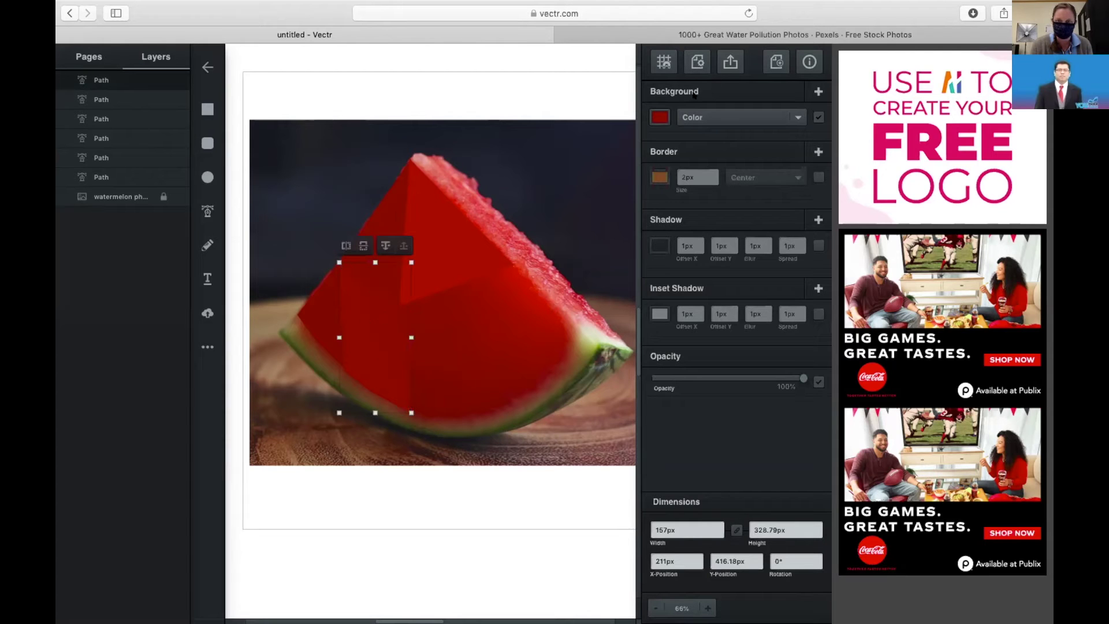
- Darken the triangle's sampled red background slightly in the color picker and deselect the shape
left_click(660, 116)
left_click(605, 117)
left_click(605, 110)
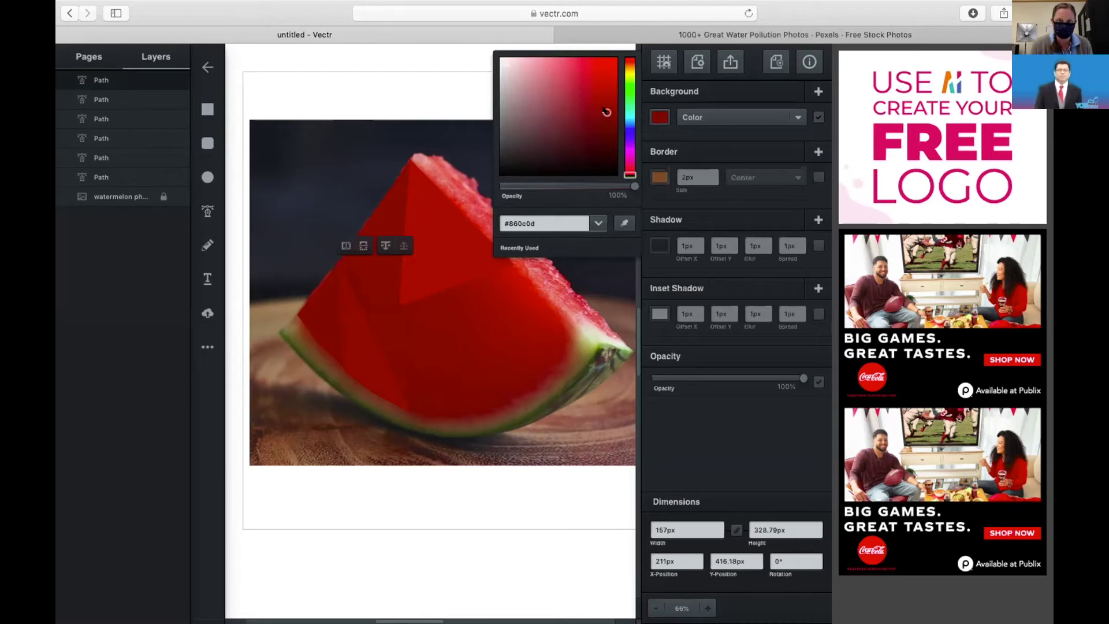
left_click(606, 117)
left_click(368, 102)
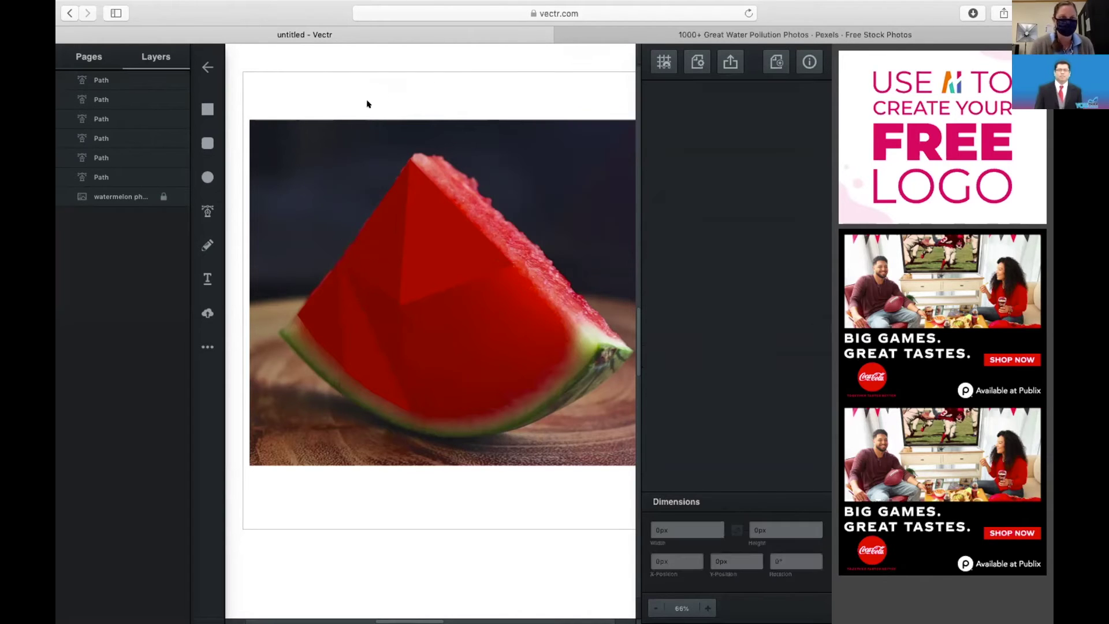
- Draw a closed Pen tool shape about 185 × 255 px from the upper triangles' inner corner along the lower rind, with a borderless deep red fill
left_click(209, 210)
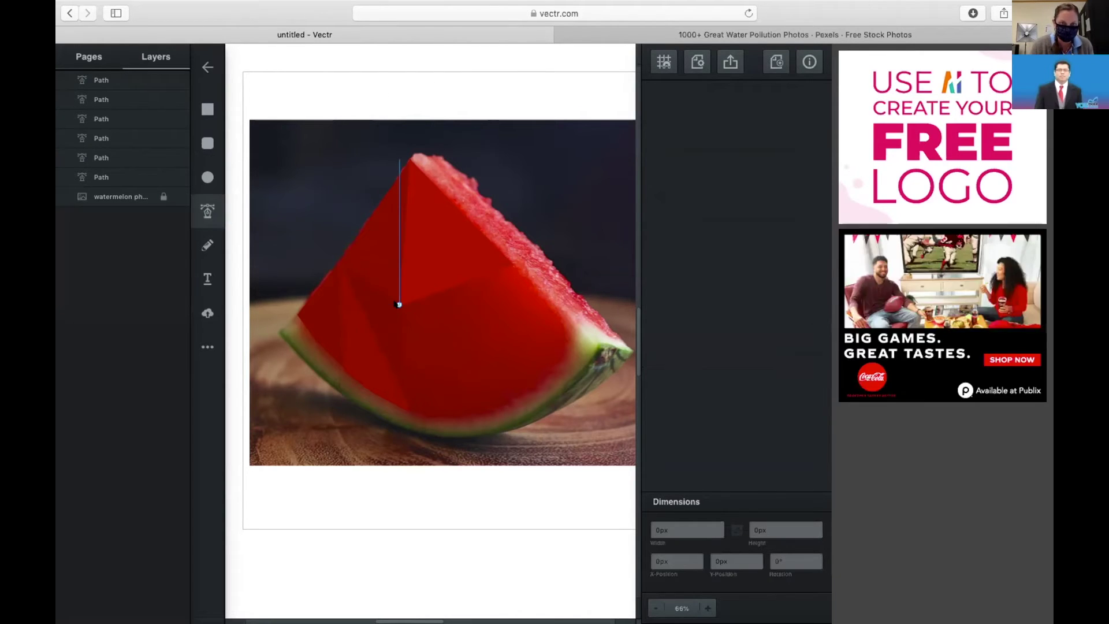
left_click(400, 304)
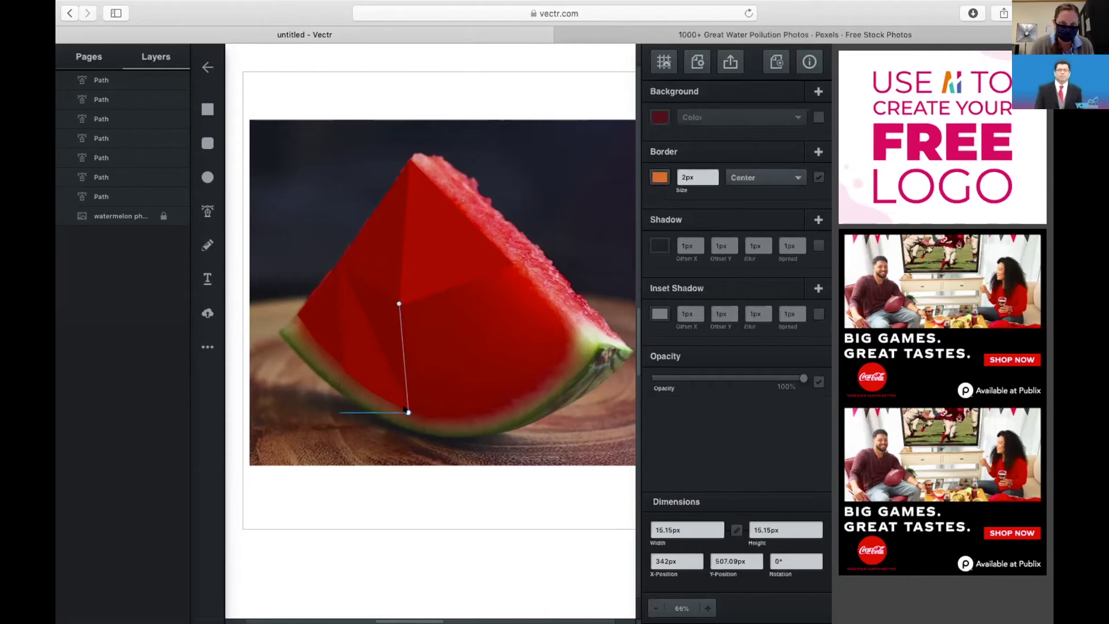
left_click(407, 412)
left_click(446, 420)
left_click(483, 415)
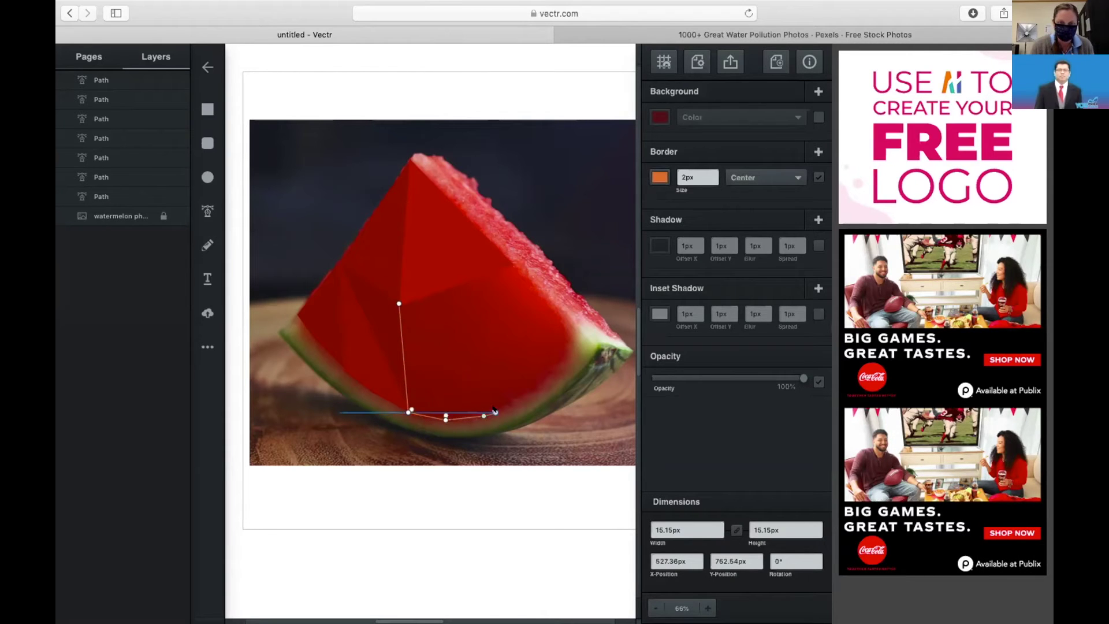
left_click(399, 303)
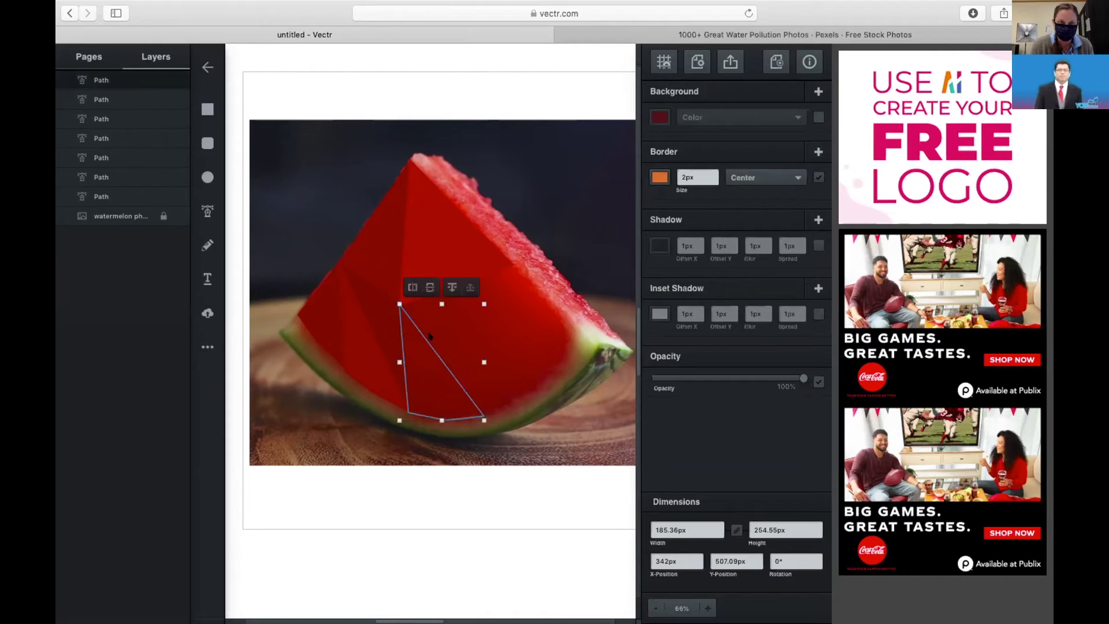
left_click(818, 176)
left_click(818, 117)
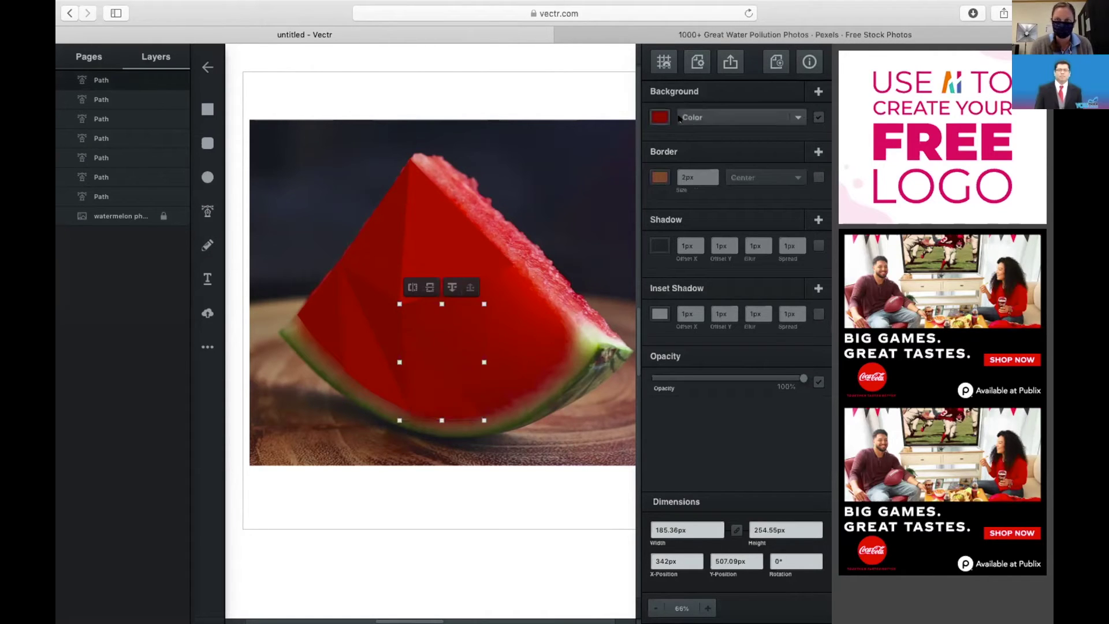
- Draw a Pen tool triangle about 185 × 309 px joining the inner corner, the upper triangle's lower edge and the last shape's rind corner
left_click(208, 211)
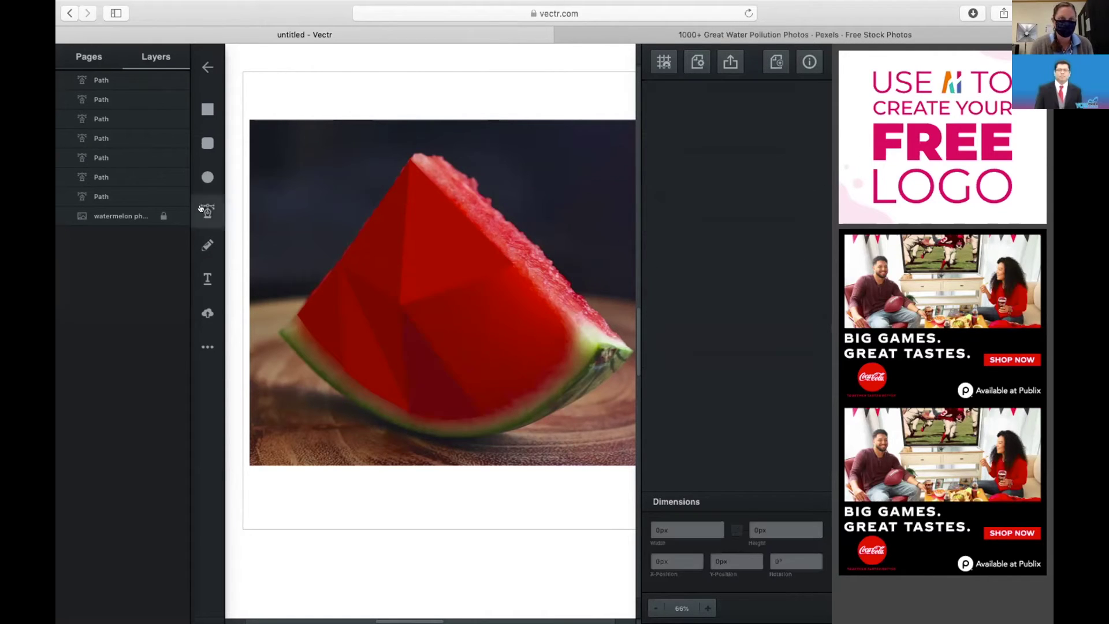
left_click(399, 306)
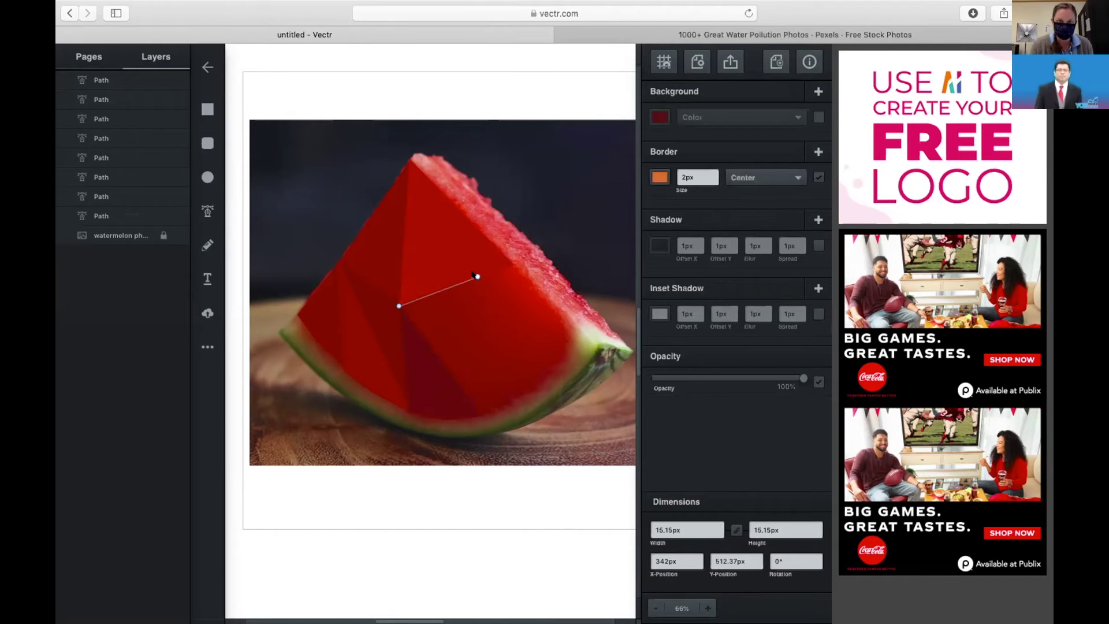
left_click(478, 276)
left_click(484, 416)
left_click(399, 306)
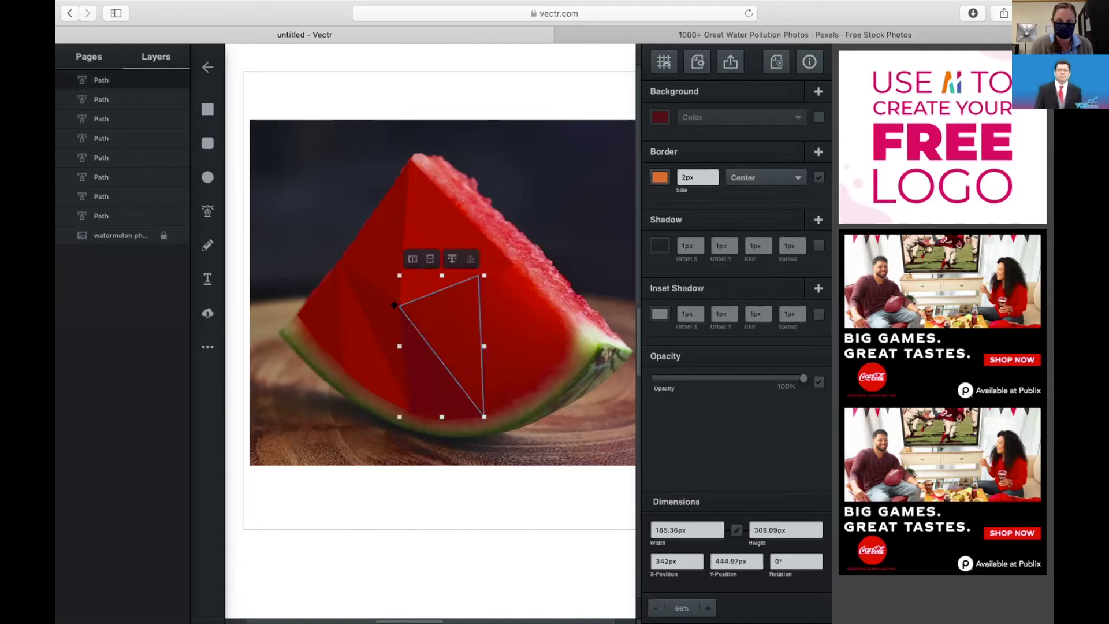
- Turn off the triangle's border, enable its background and fill it with a red sampled from the flesh to its right
left_click(818, 176)
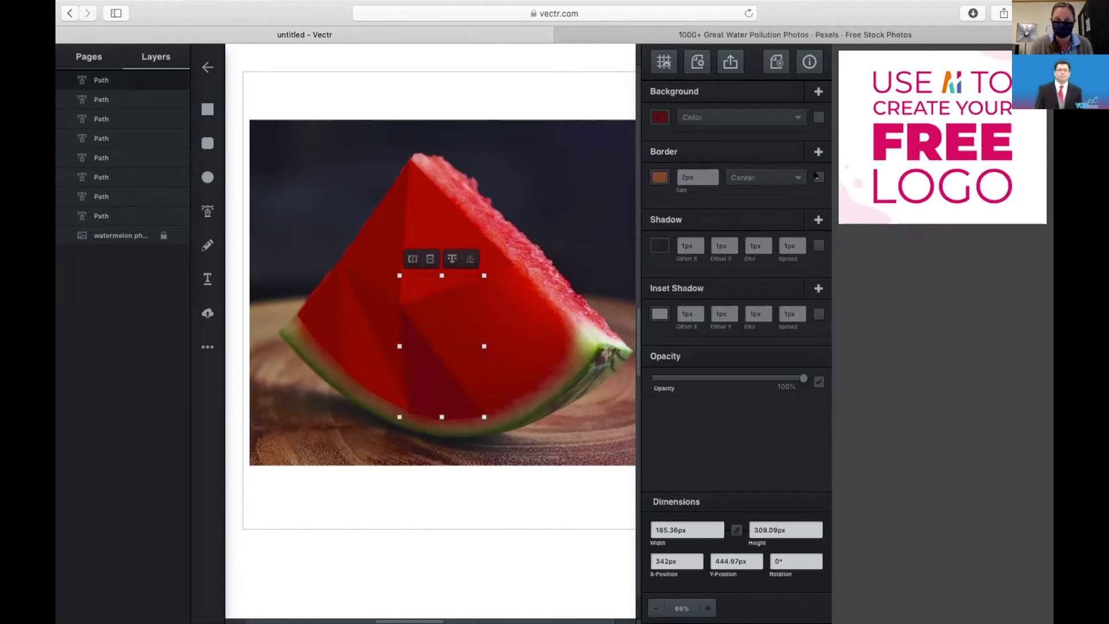
left_click(819, 117)
left_click(659, 117)
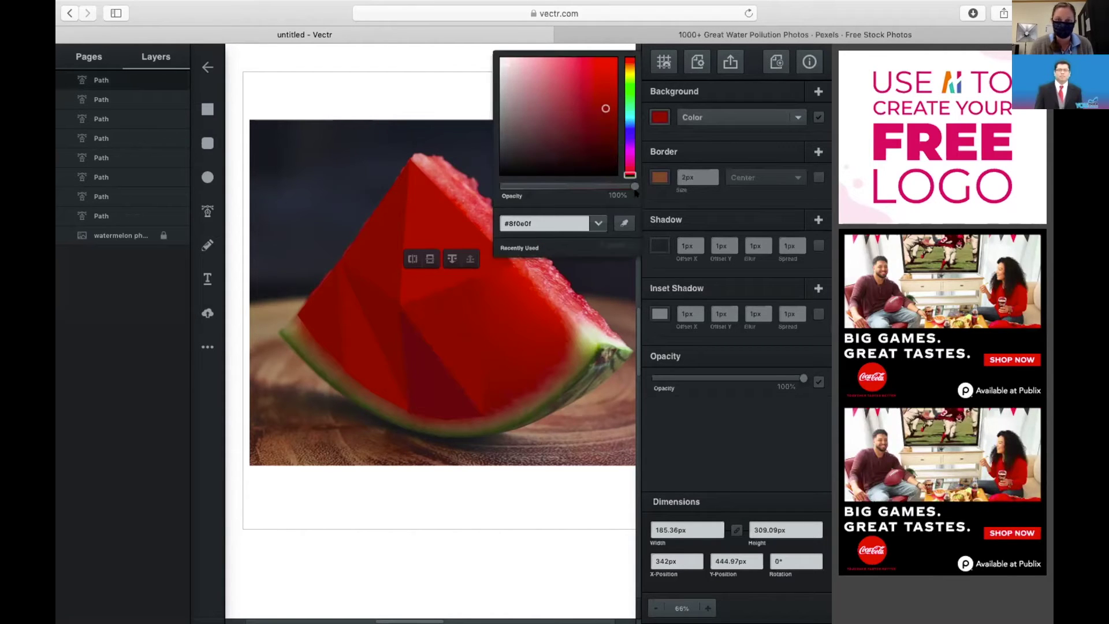
left_click(624, 223)
left_click(503, 343)
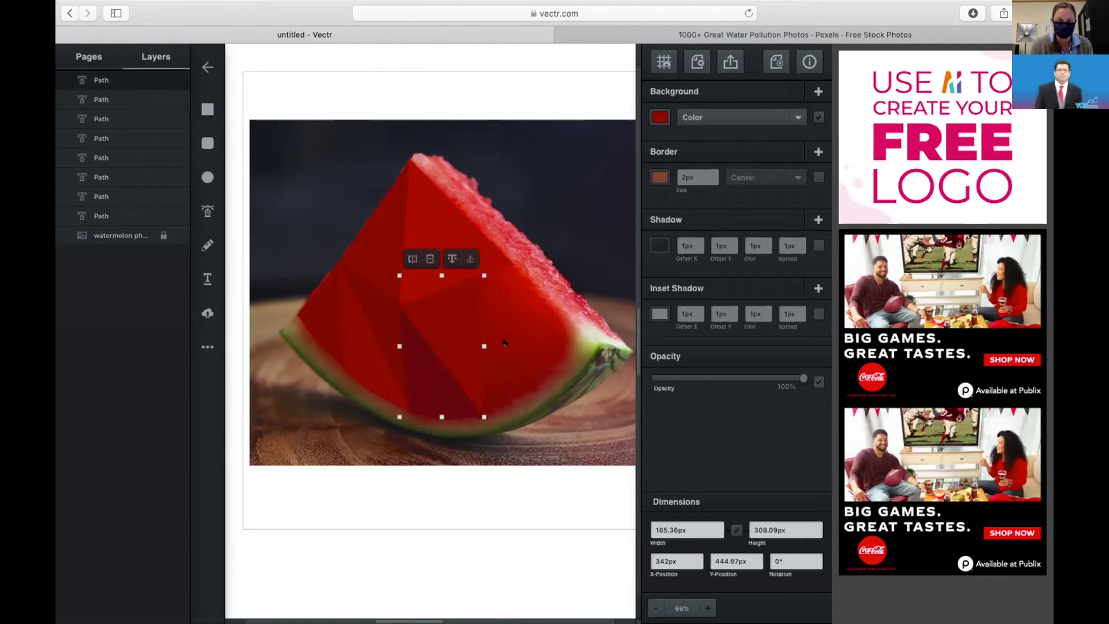
left_click(348, 104)
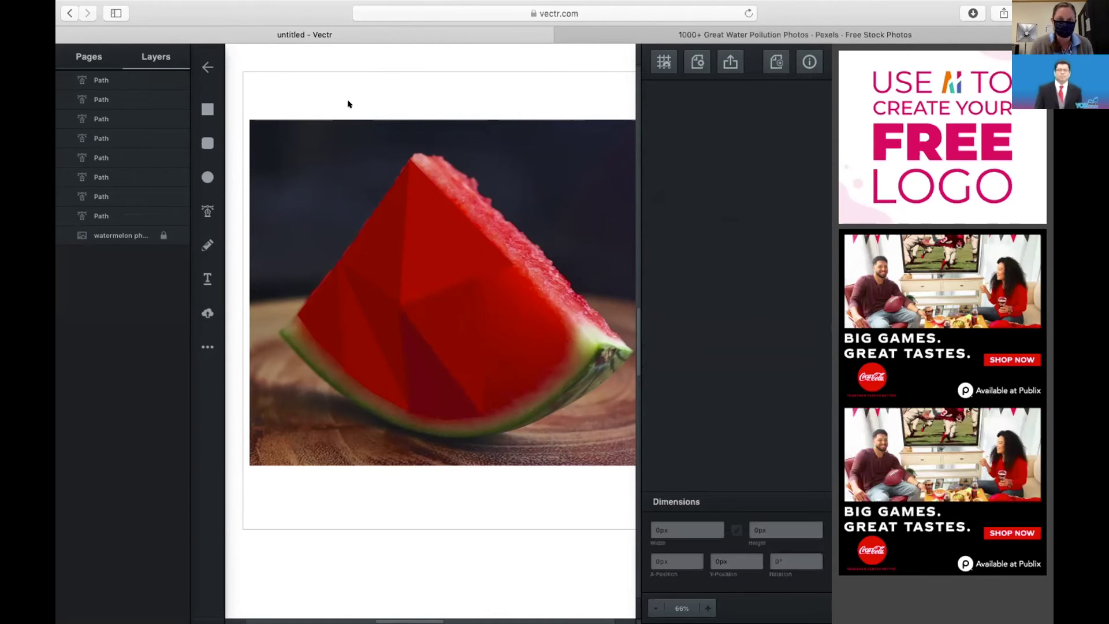
- Draw an adjoining closed Pen tool shape about 191 × 309 px from the last triangle's right edge along the curve of the right-hand rind
left_click(208, 212)
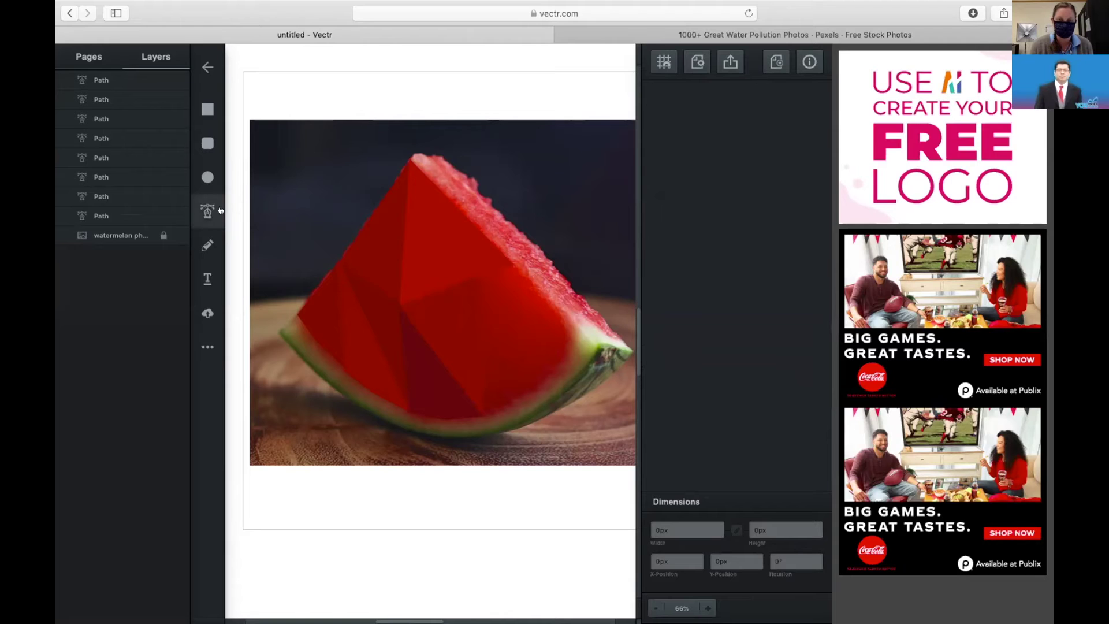
left_click(475, 275)
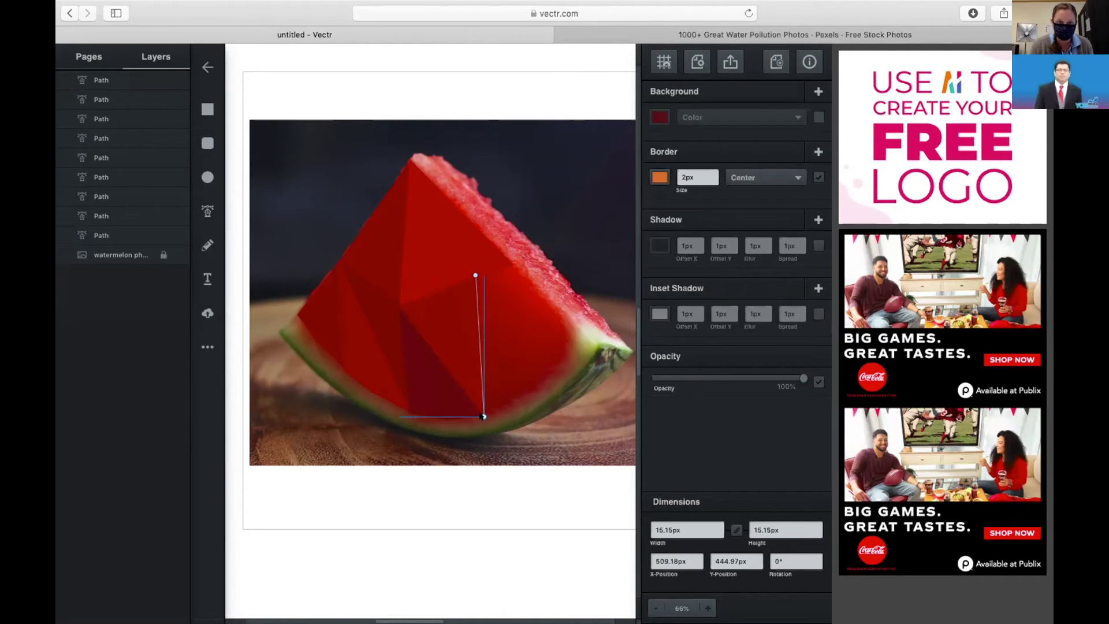
left_click(482, 415)
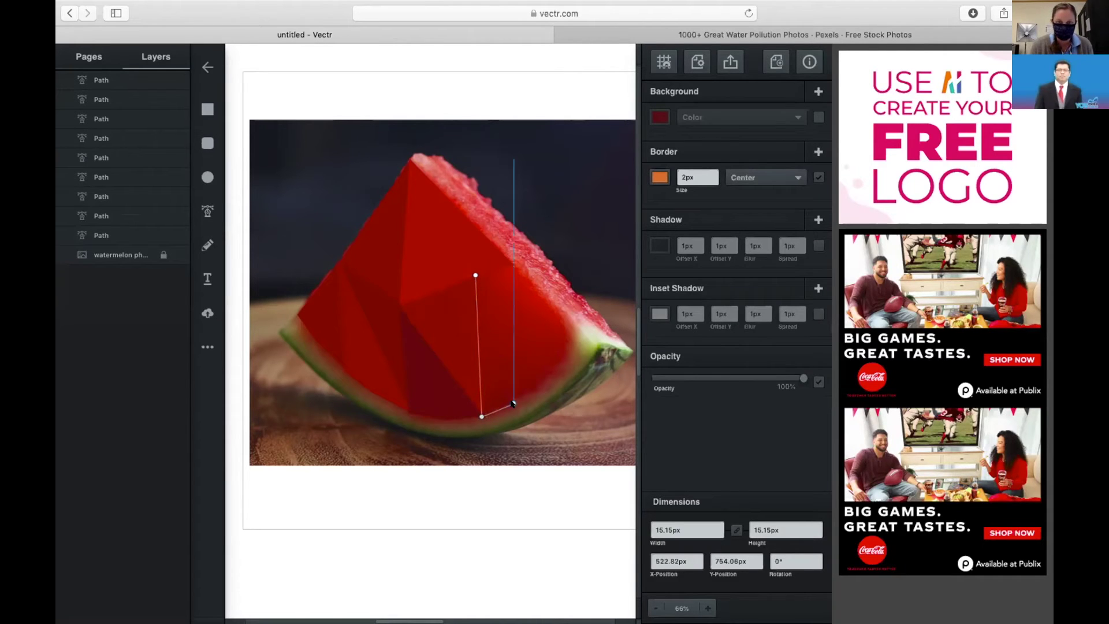
left_click(541, 385)
left_click(563, 362)
left_click(475, 275)
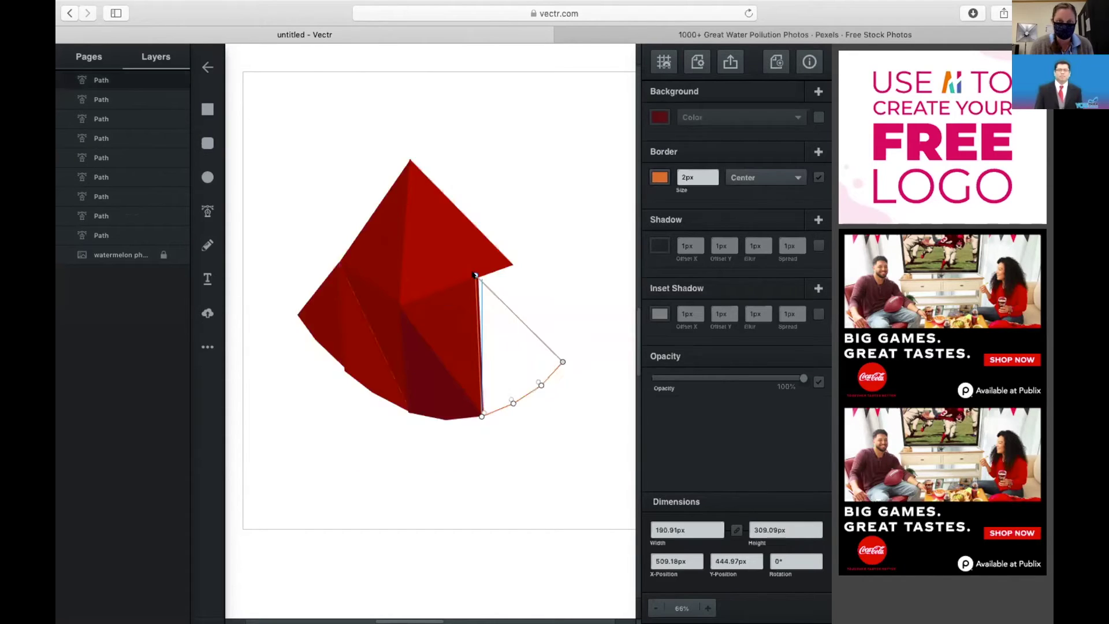
left_click(495, 298)
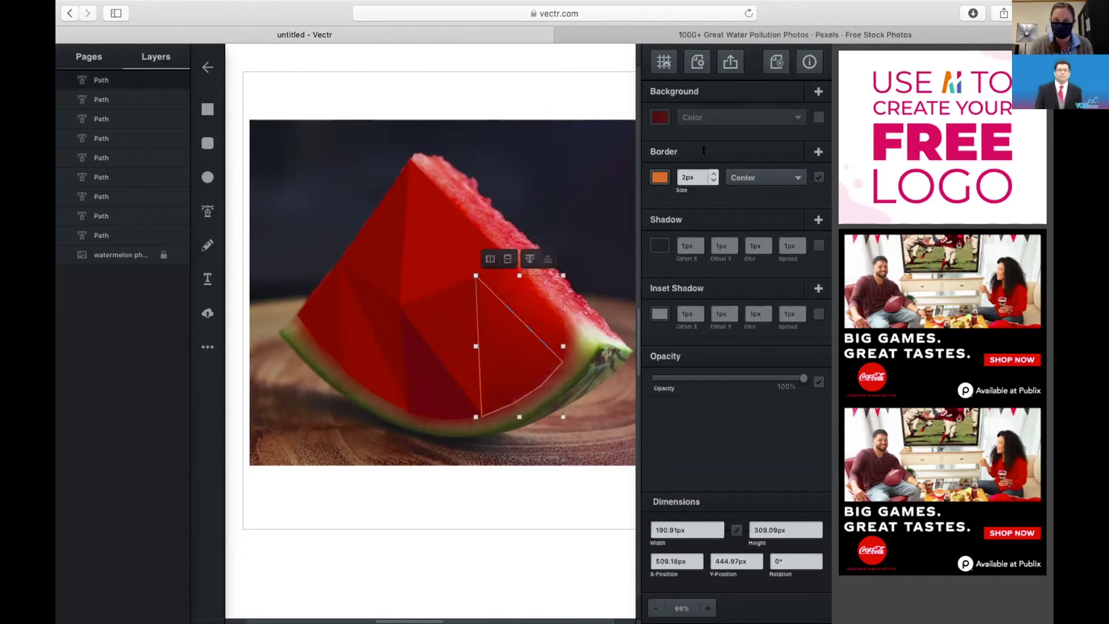
- Turn off the rind-side shape's border, enable its background and fill it with a brighter red sampled from the flesh near its upper edge
left_click(818, 176)
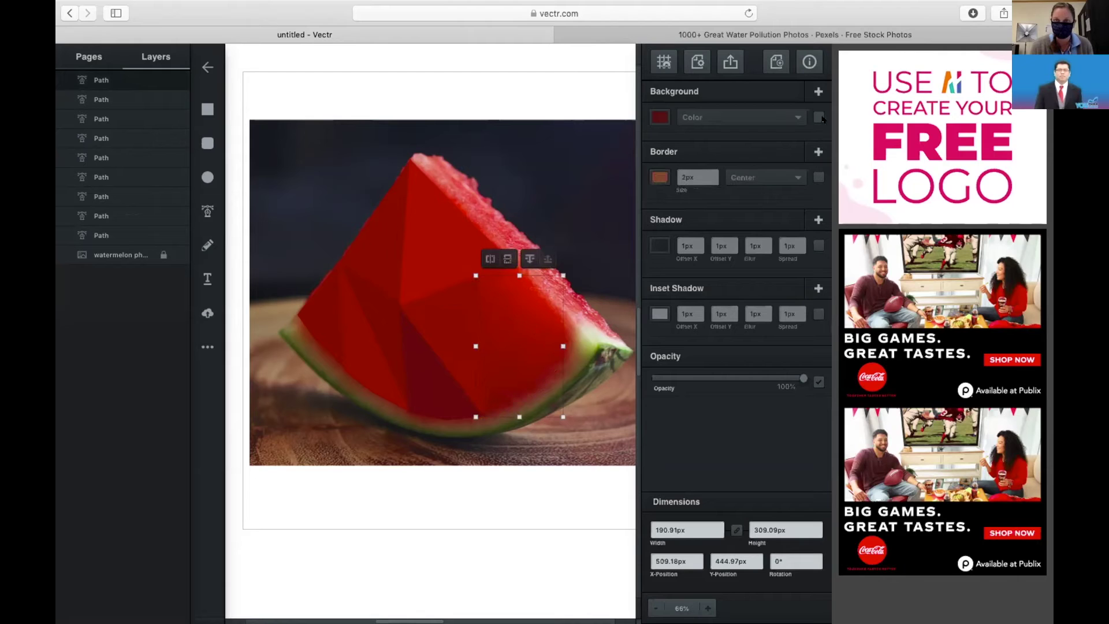
left_click(818, 117)
left_click(659, 121)
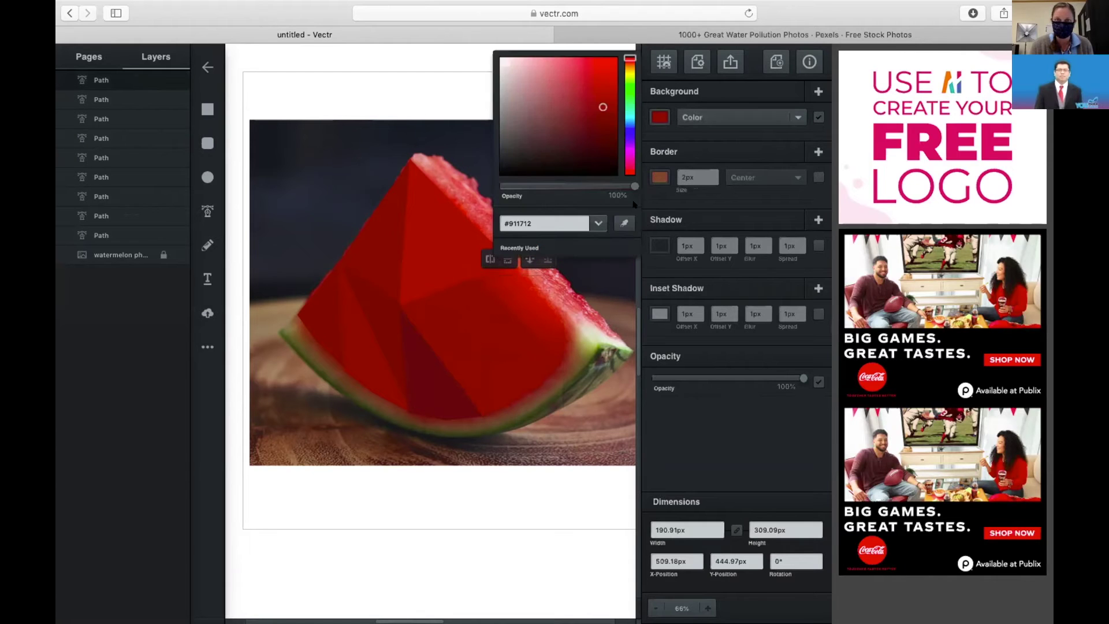
left_click(623, 225)
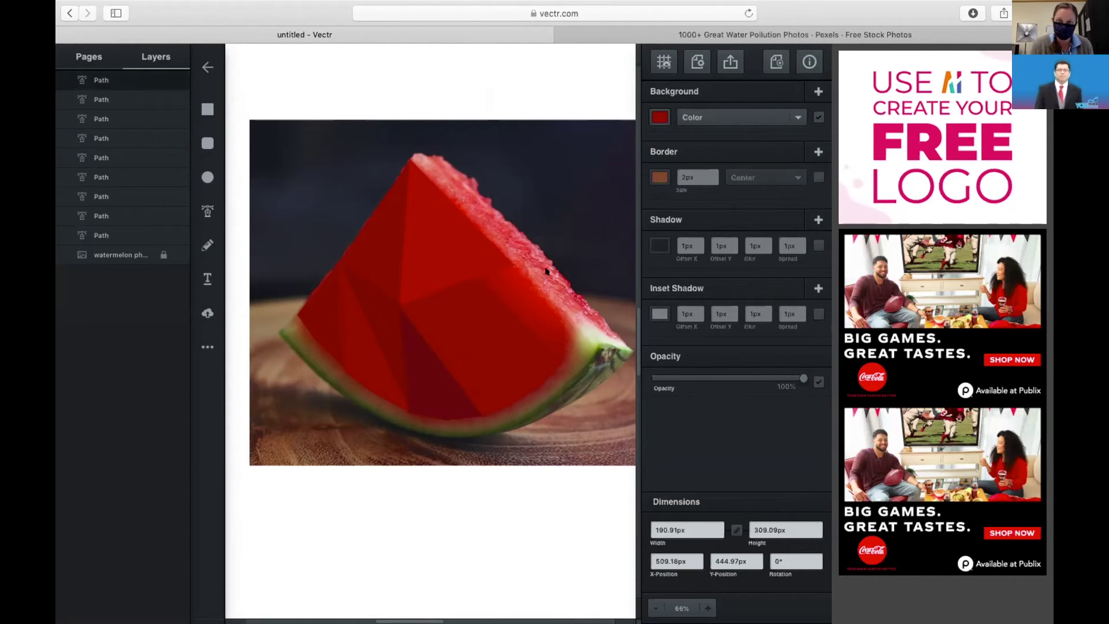
left_click(515, 293)
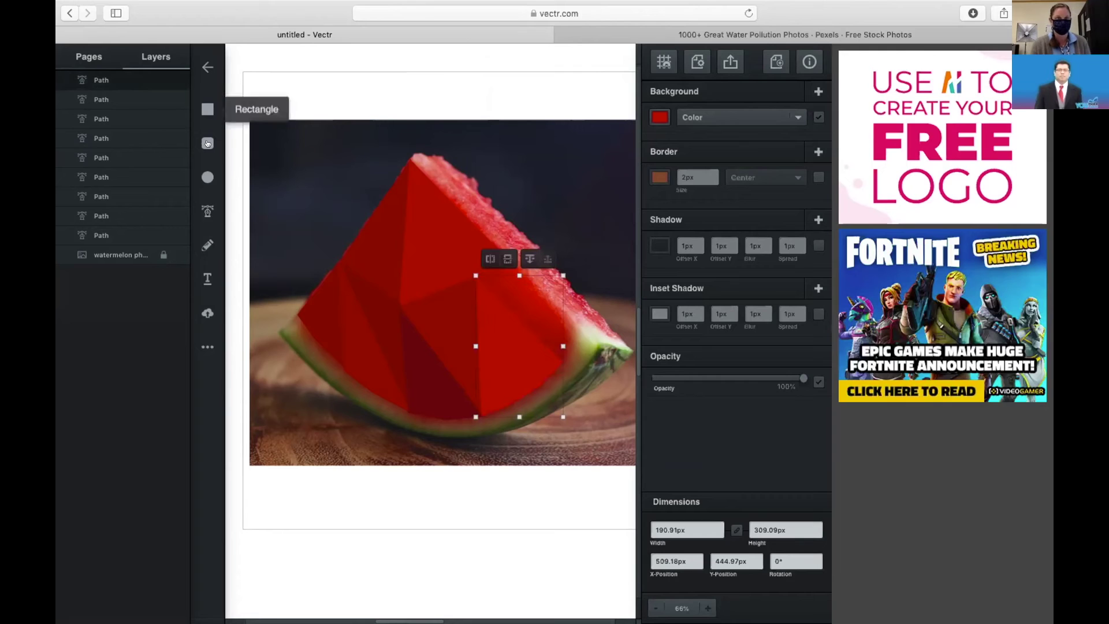
- Draw a closed Pen tool shape about 224 × 218 px filling the gap between the last shape, the upper triangle's right corner and the rind
left_click(208, 210)
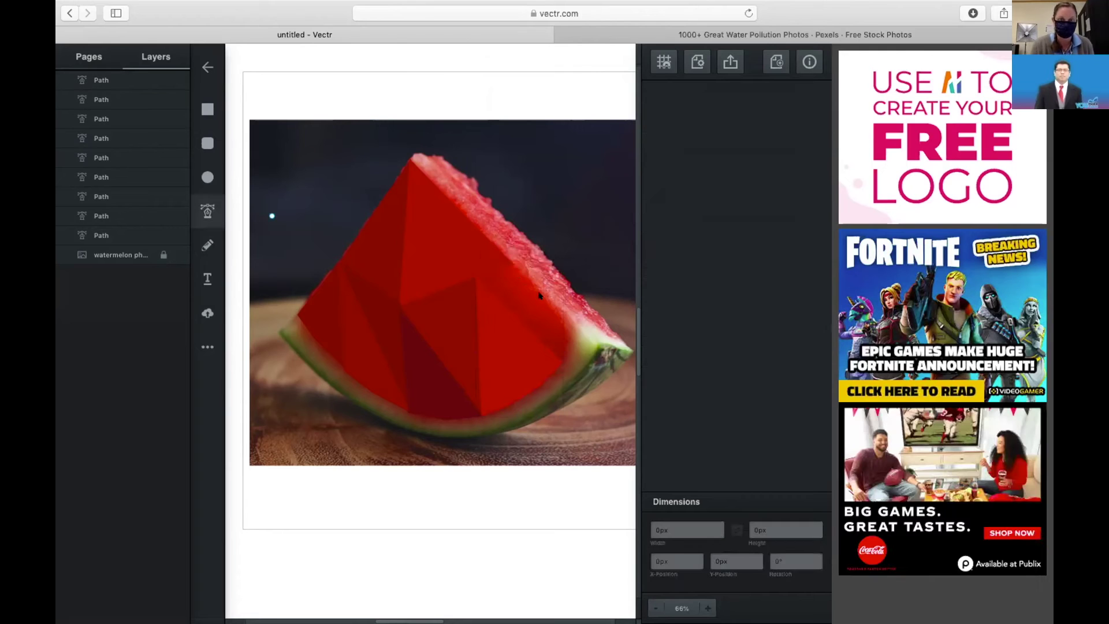
left_click(475, 276)
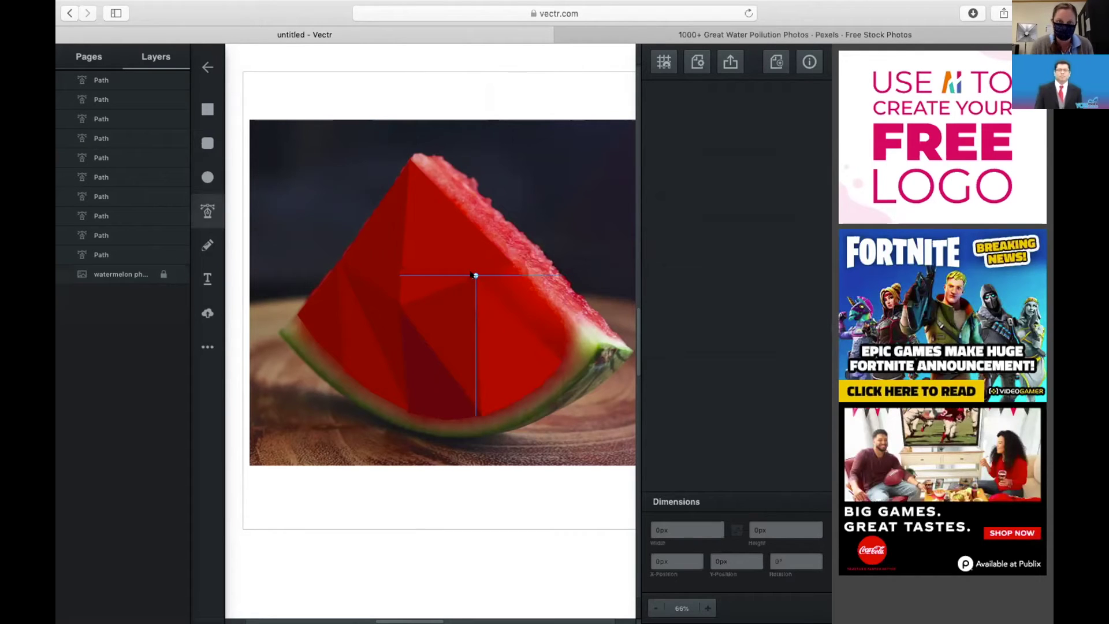
left_click(513, 262)
left_click(577, 324)
left_click(574, 346)
left_click(562, 362)
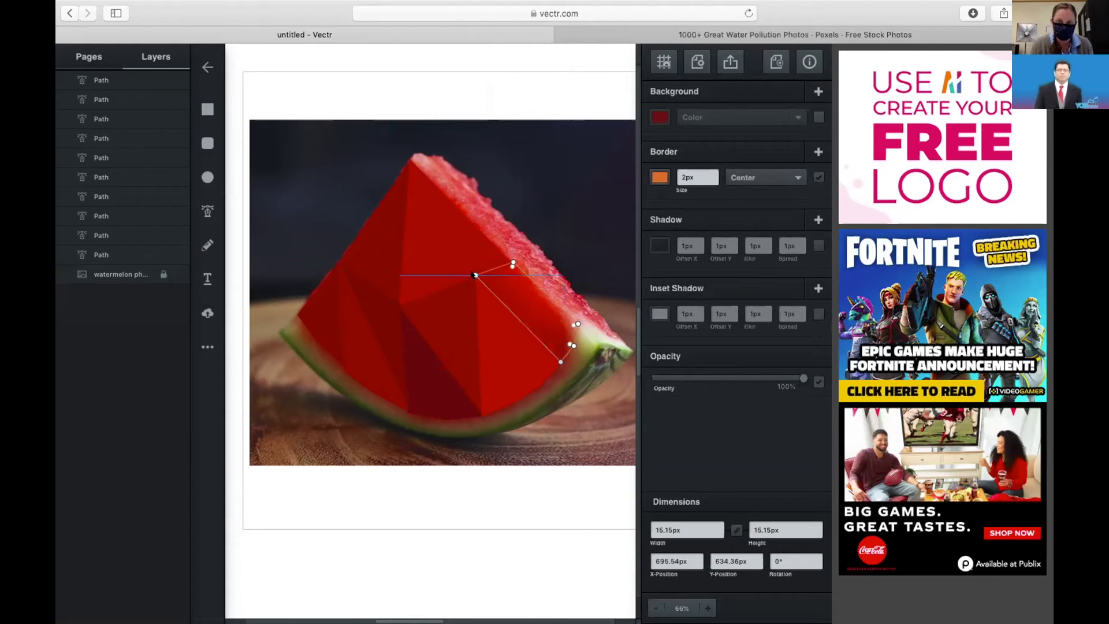
left_click(475, 275)
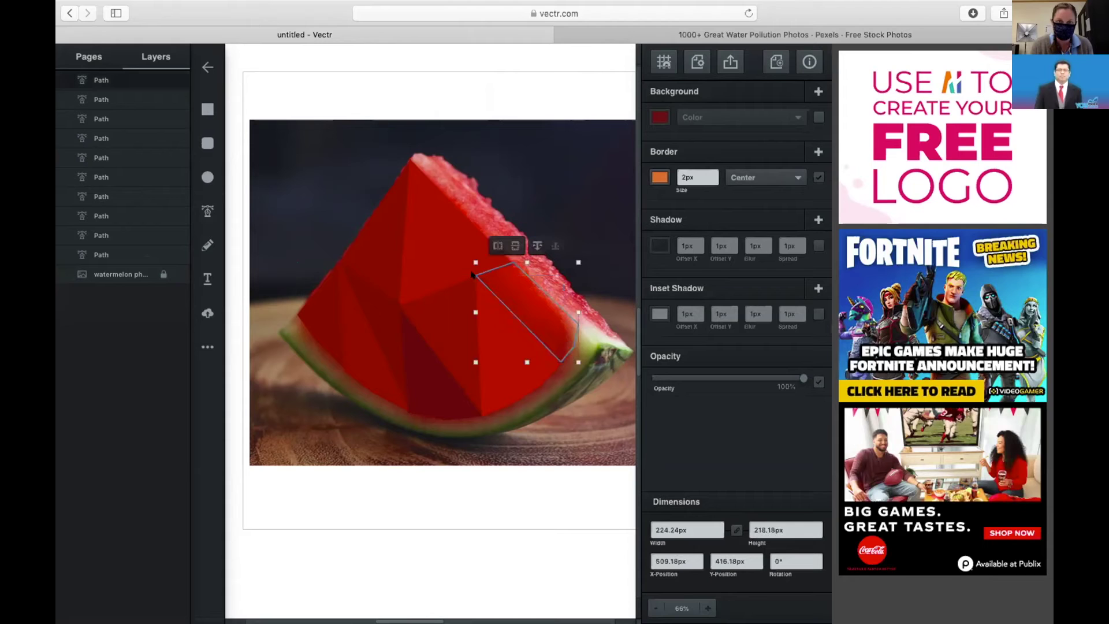
- Turn off the gap shape's border, enable its background and fill it with a pink sampled from the photo's textured outer flesh
left_click(818, 178)
left_click(819, 118)
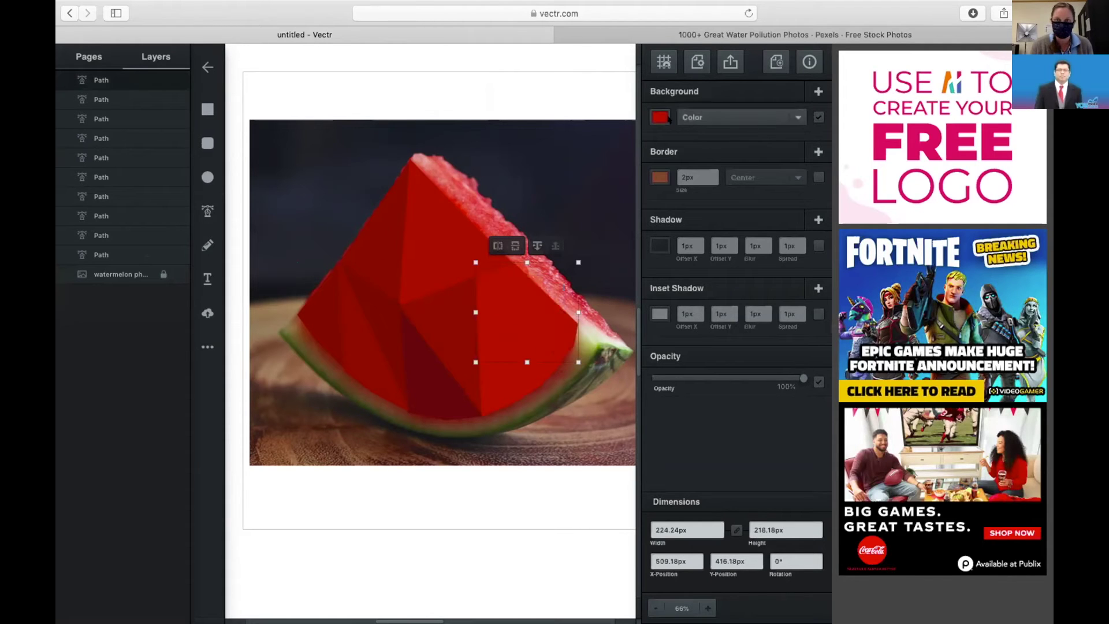
left_click(661, 117)
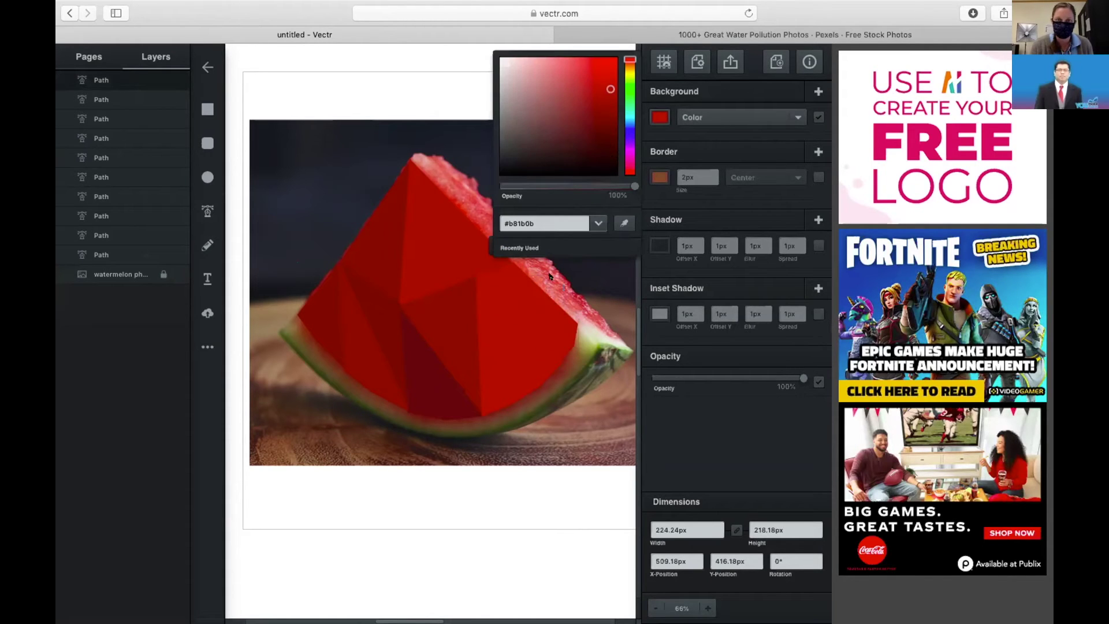
left_click(625, 222)
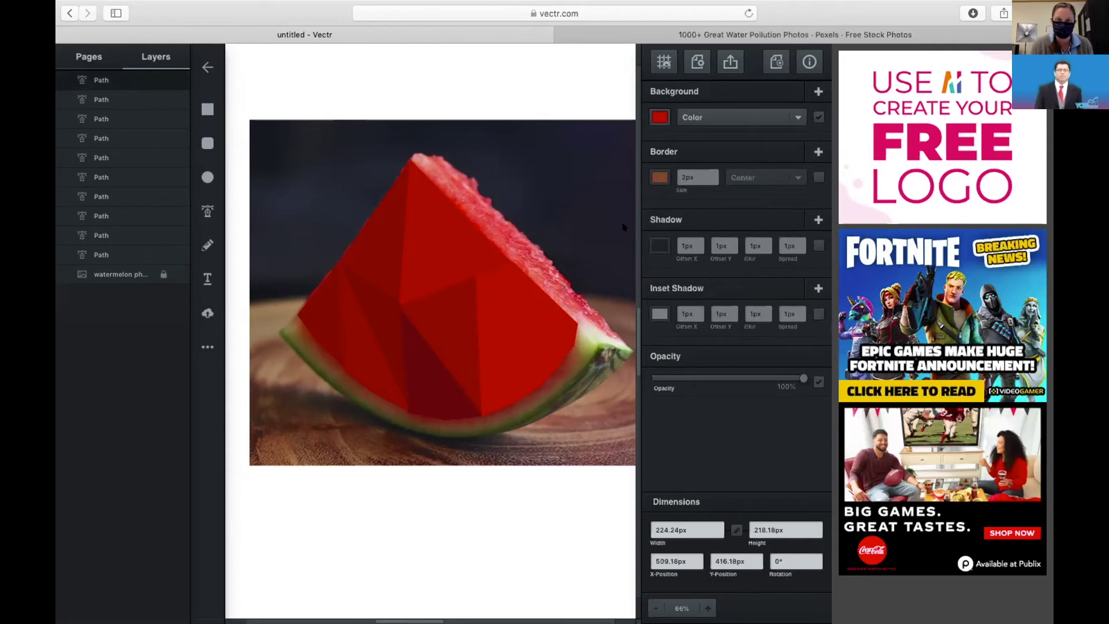
left_click(570, 294)
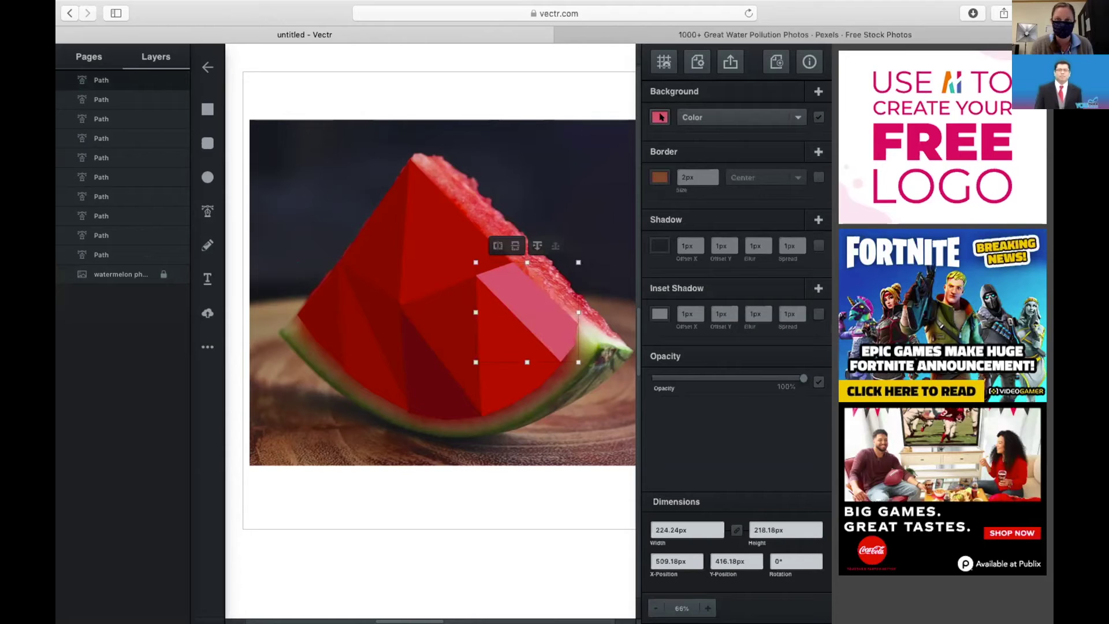
- Refill the gap shape with a dark red sampled from the neighbouring flesh, brighten it to #a3110b and deselect the shape
left_click(660, 118)
left_click(623, 222)
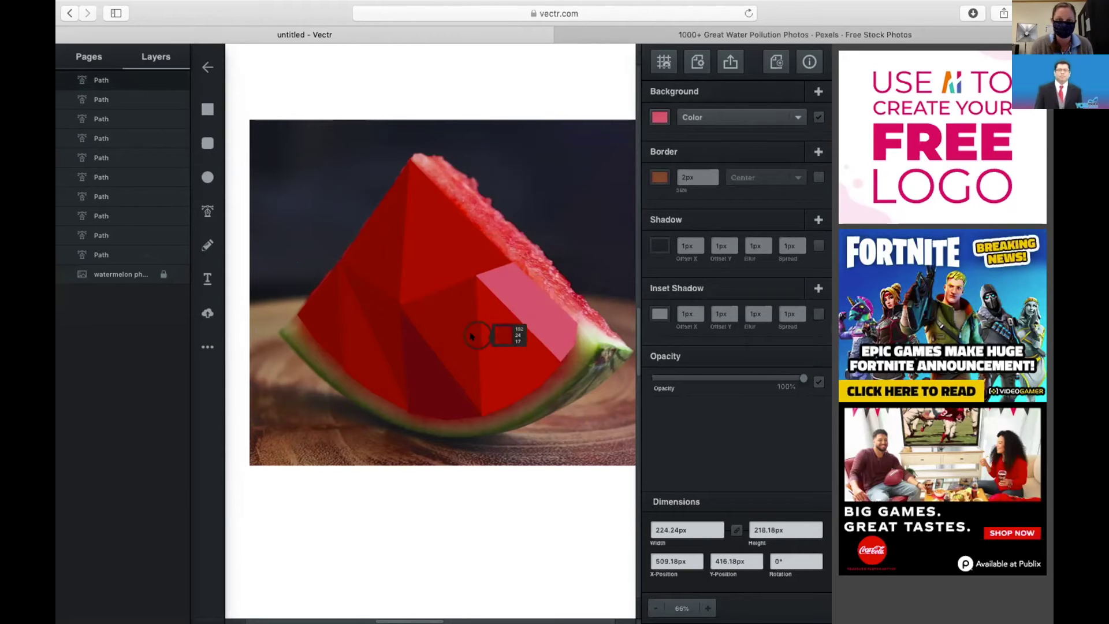
left_click(495, 335)
left_click(659, 117)
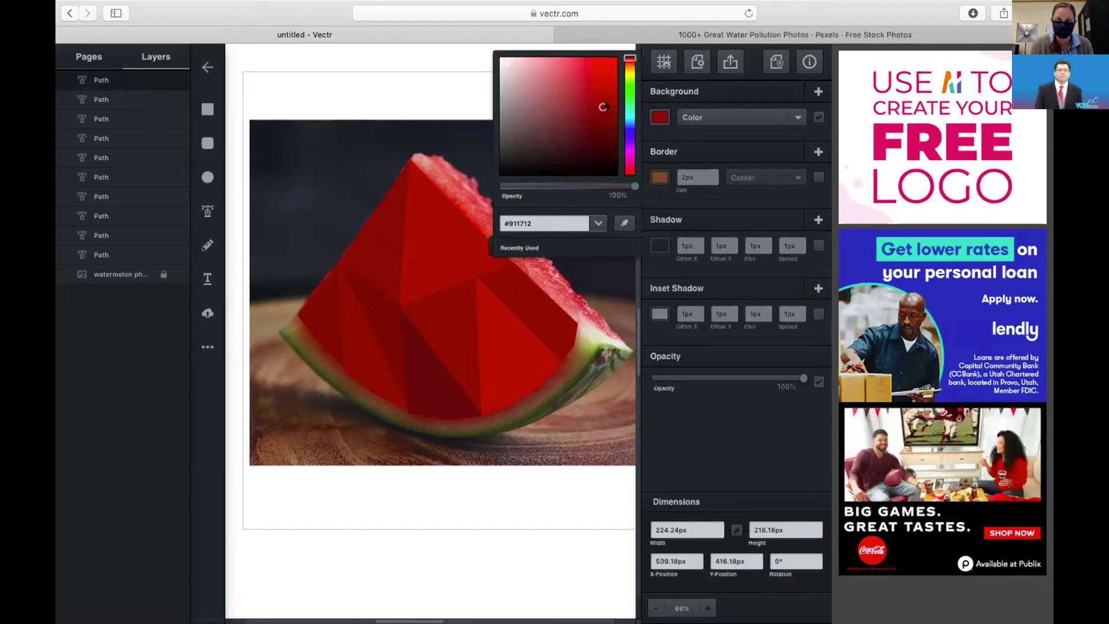
left_click_drag(605, 108, 608, 99)
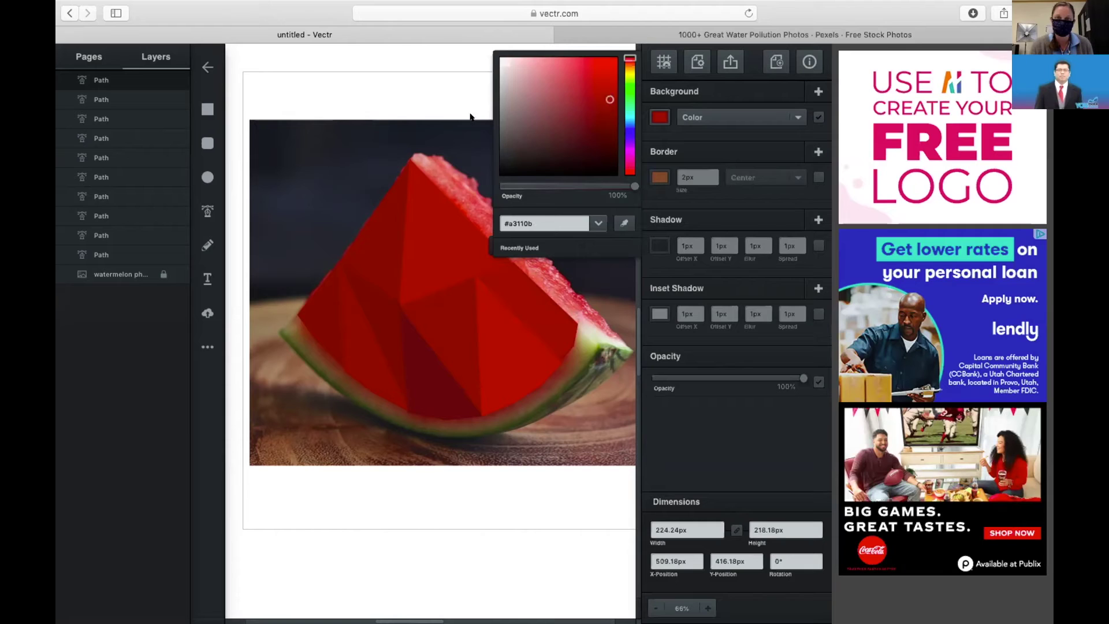
left_click(425, 87)
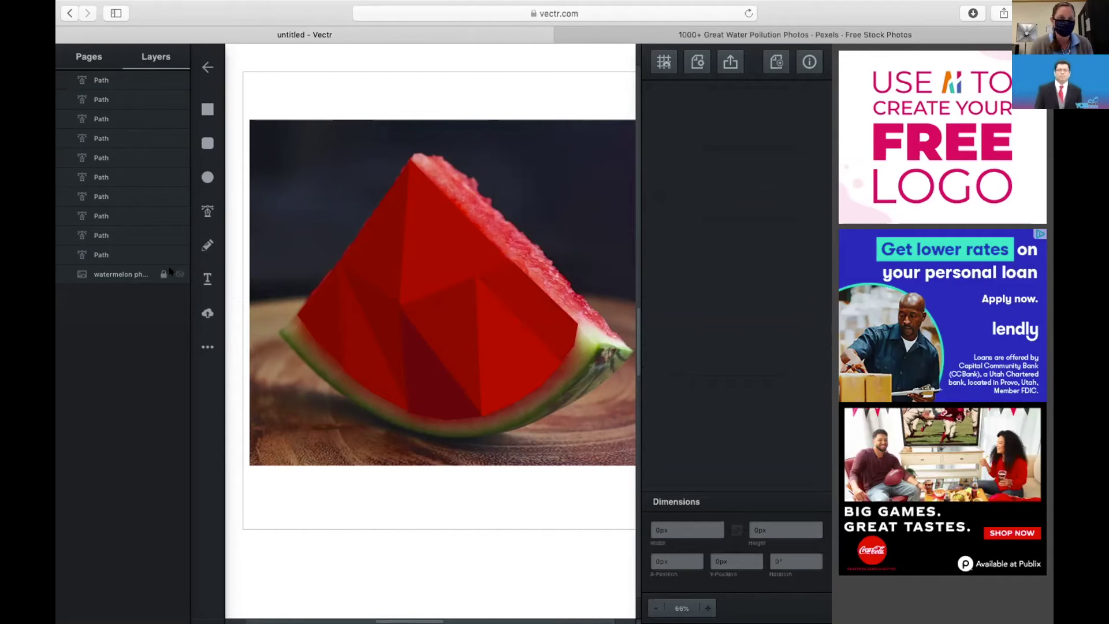
- Hide the watermelon photo, inspect the seams between the red shapes at 200% zoom, and show the photo again at 66%
left_click(178, 274)
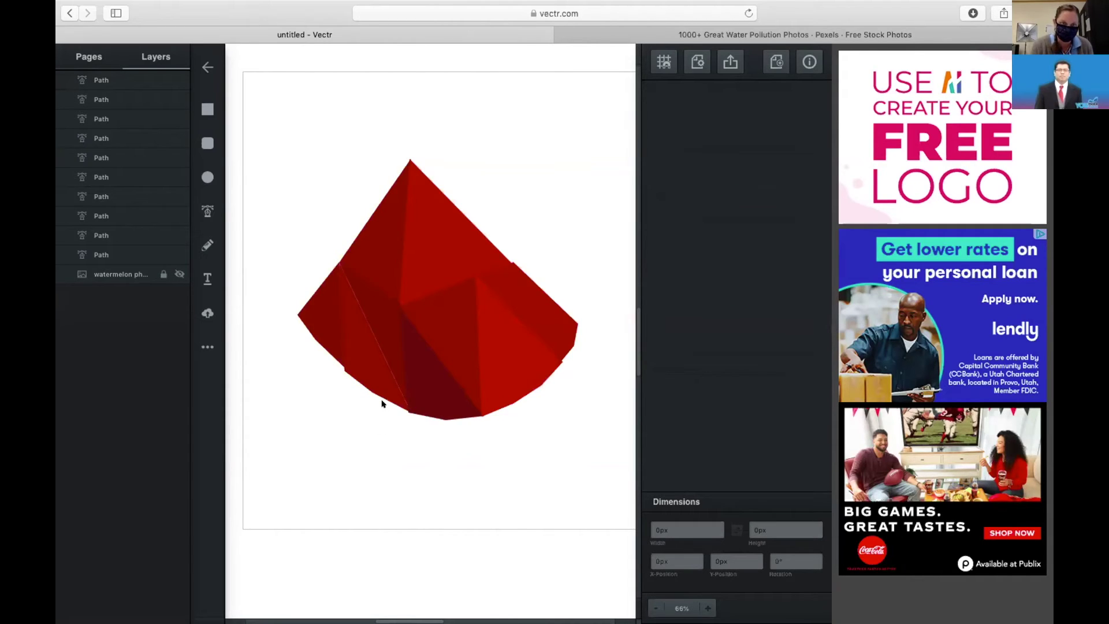
left_click(706, 607)
left_click(706, 608)
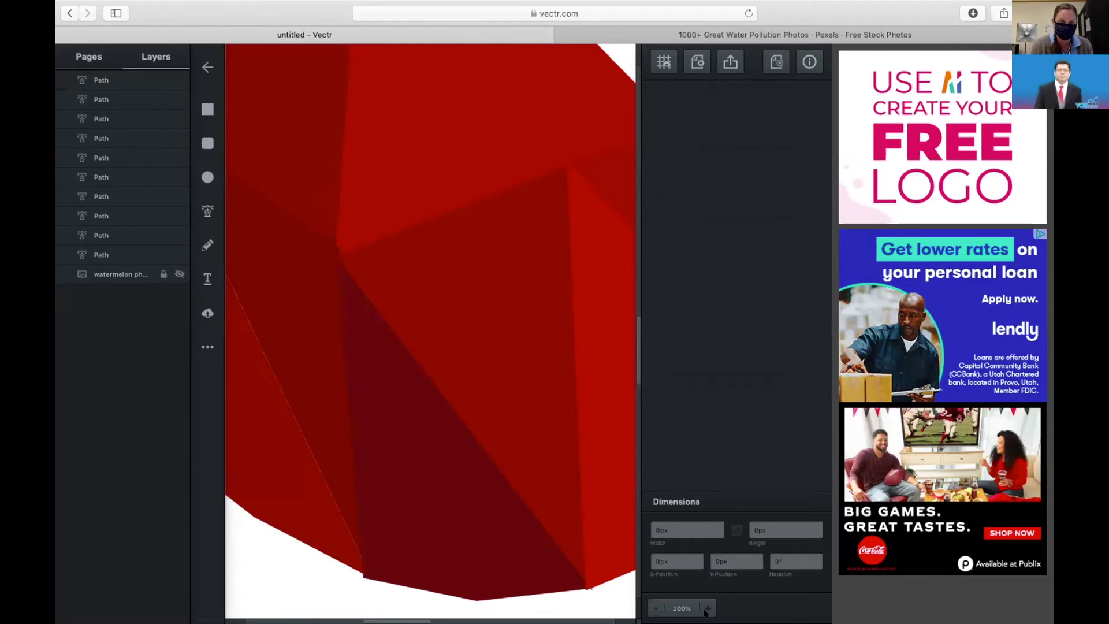
scroll(317, 570, "left", 2)
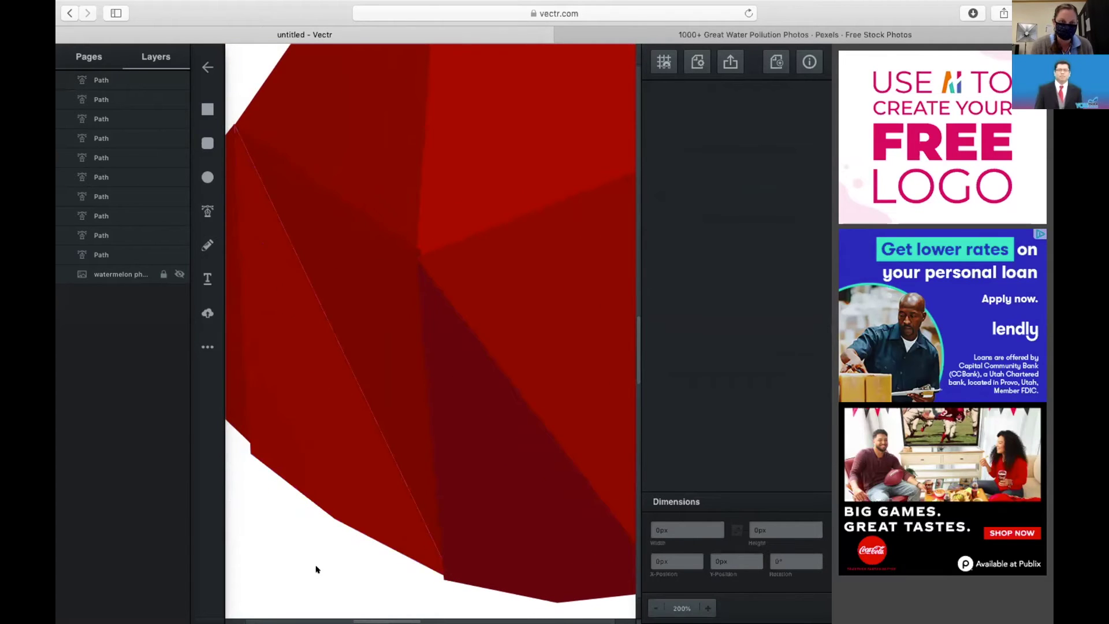
scroll(317, 570, "left", 3)
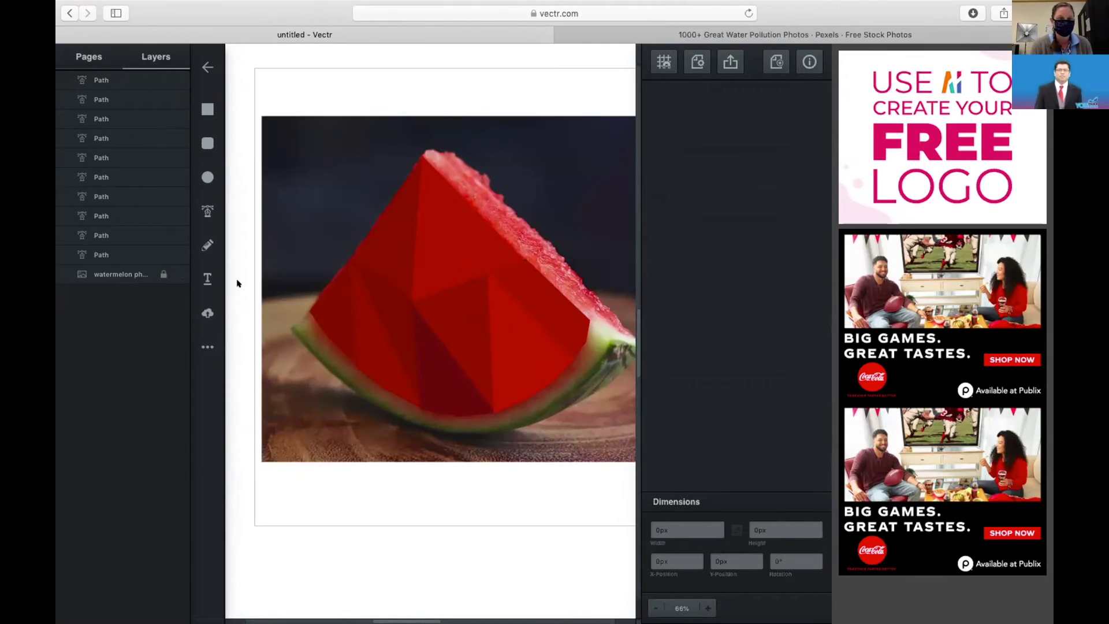
scroll(237, 283, "right", 2)
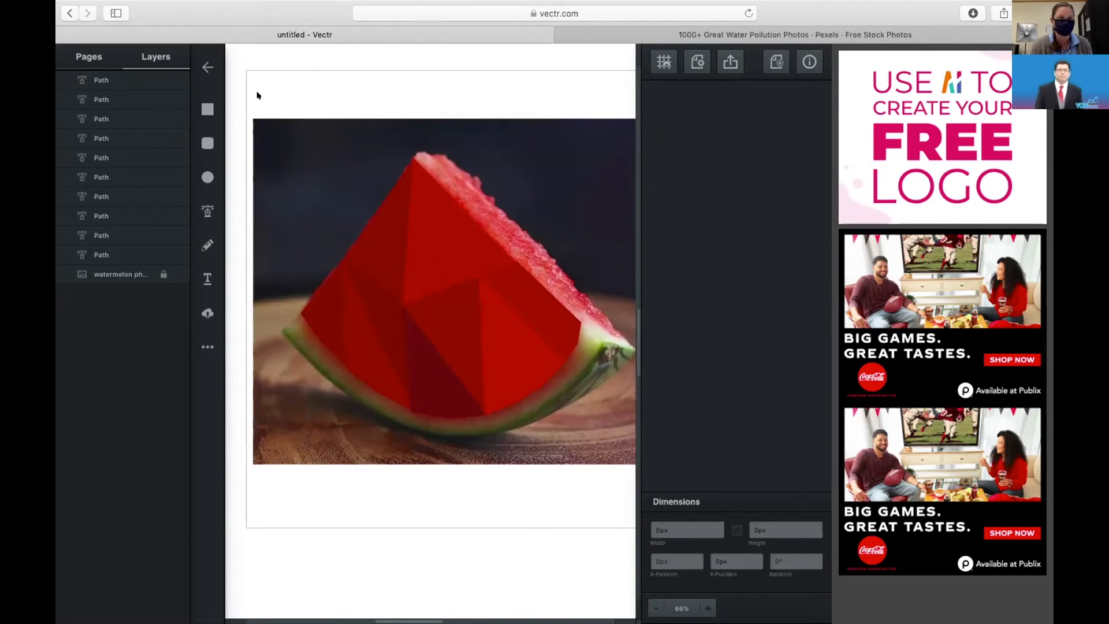
- Return to the file list and open the "watermelon test" file
left_click(207, 68)
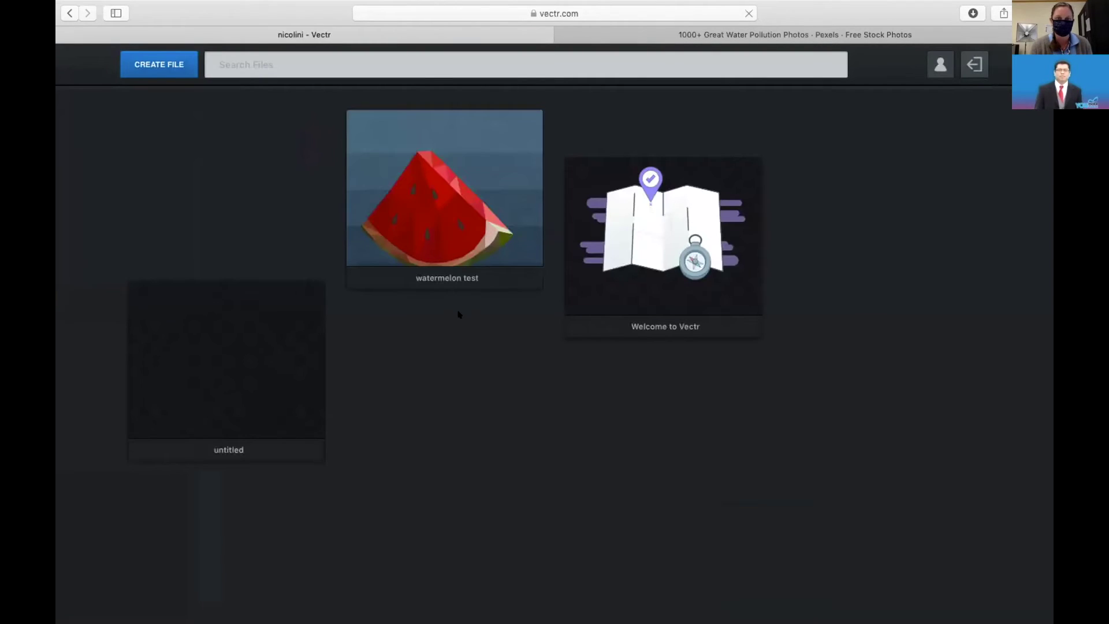
left_click(439, 172)
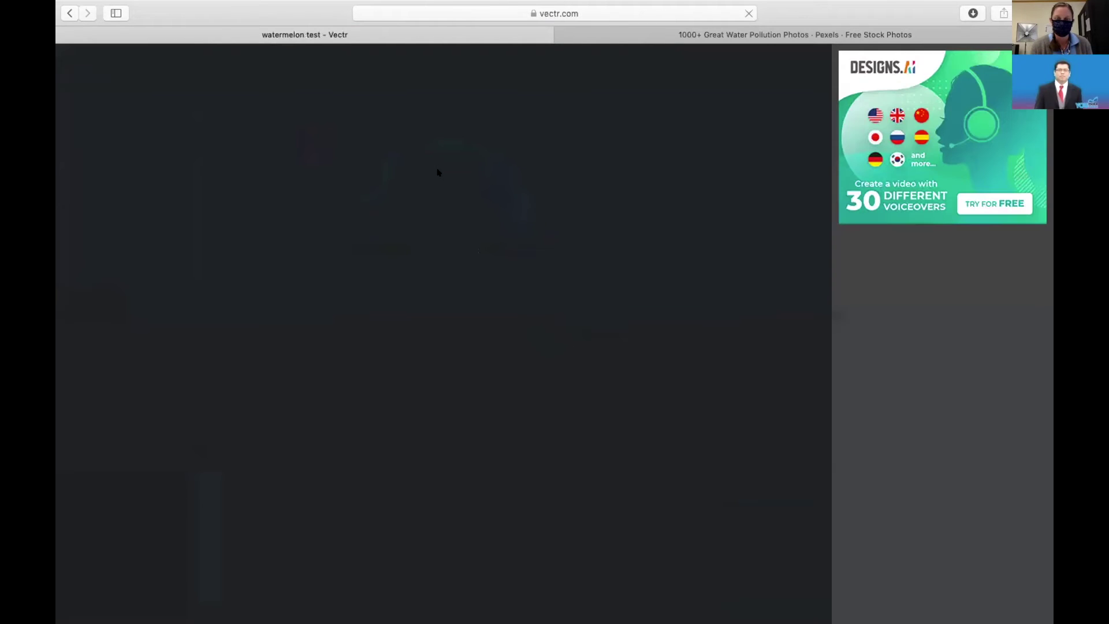
scroll(129, 168, "down", 3)
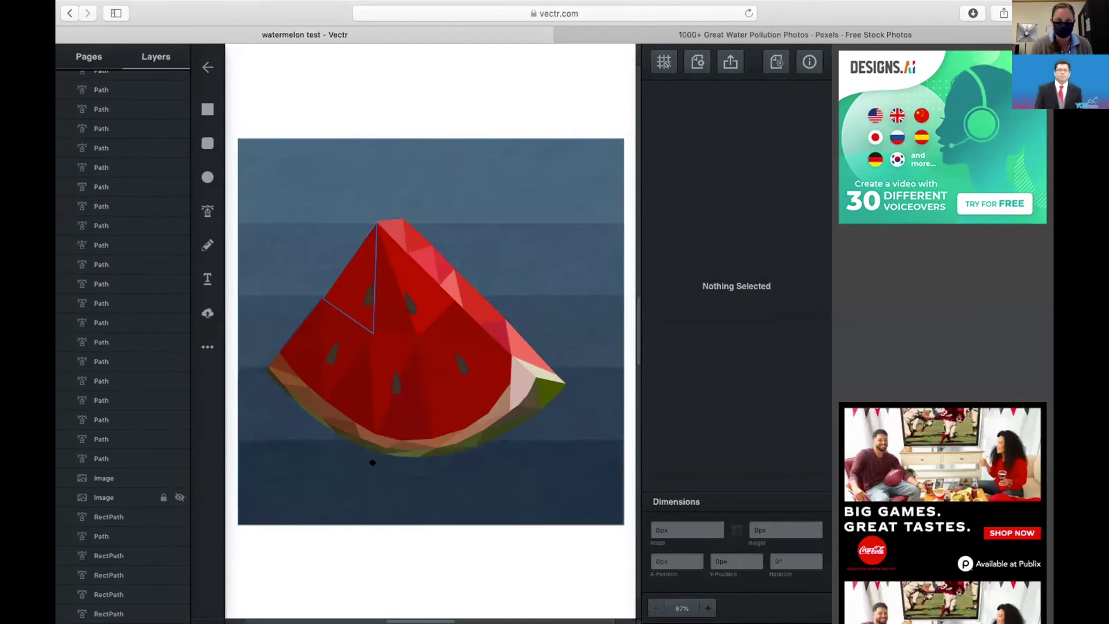
- Draw a closed teardrop seed about 29 × 61 px with the Pen tool above the artboard and select it
left_click(201, 208)
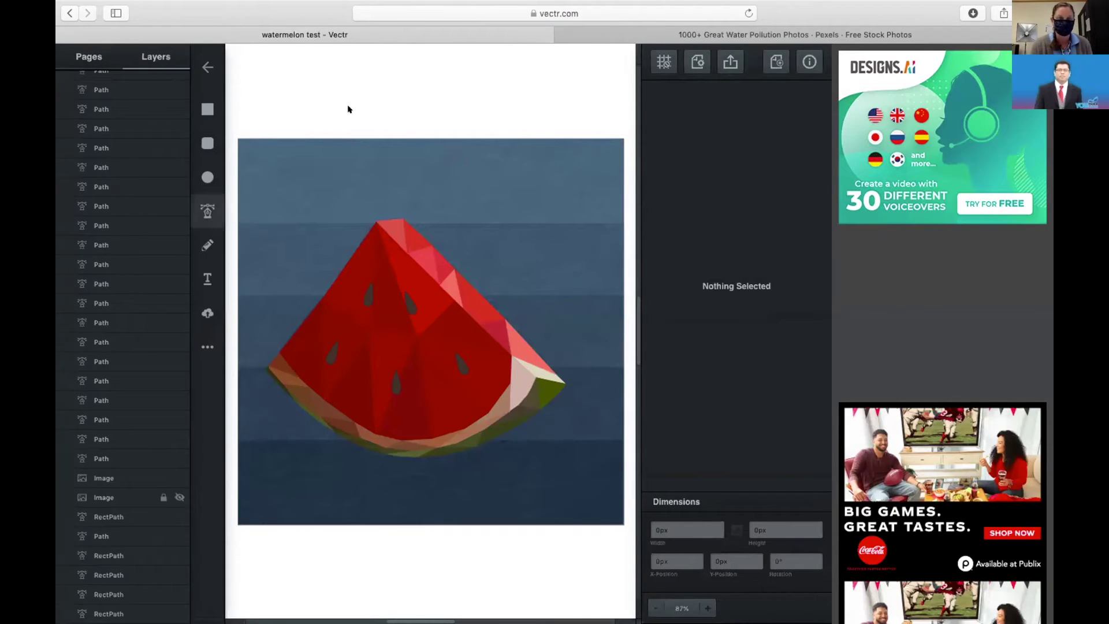
left_click(381, 73)
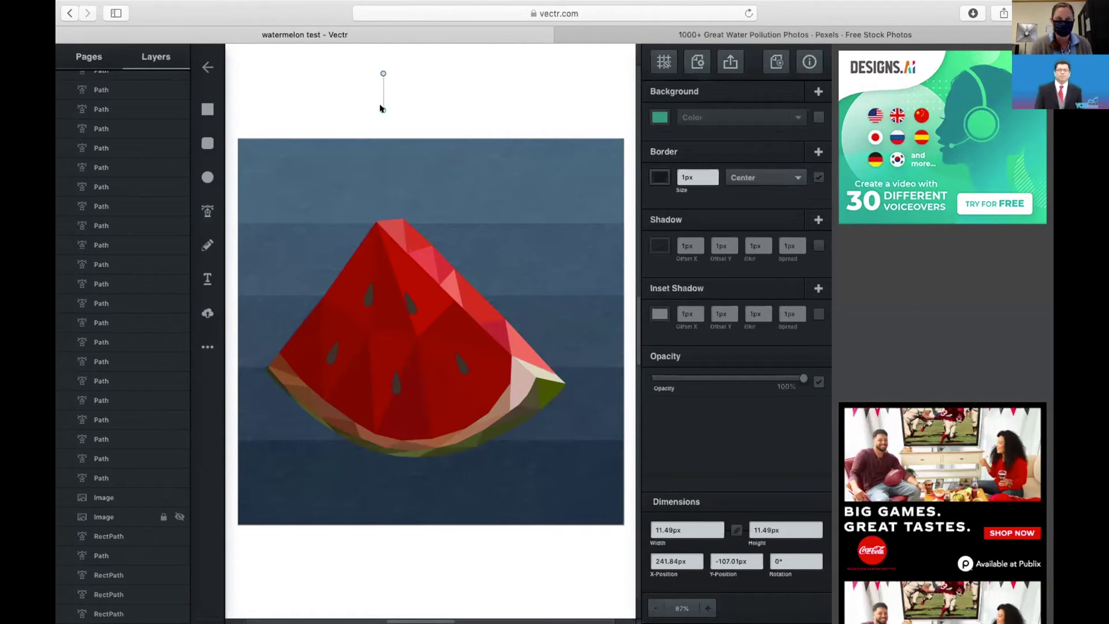
left_click_drag(383, 109, 396, 105)
left_click(382, 73)
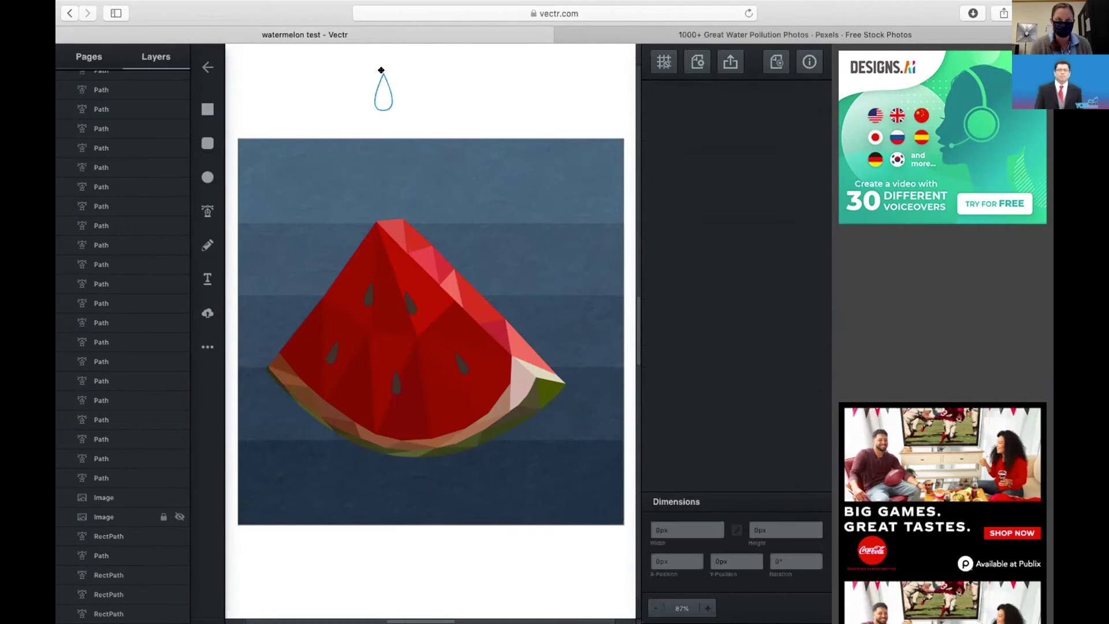
left_click(386, 95)
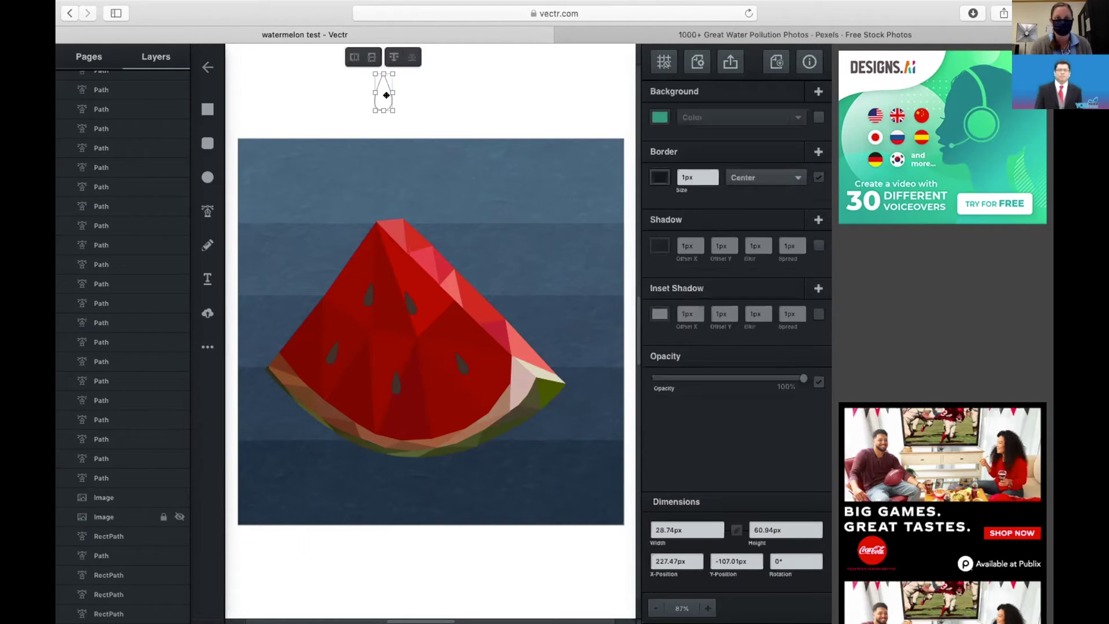
- Turn off the teardrop's border, enable its background and fill it with the dark brown sampled from an existing watermelon seed
left_click(818, 176)
left_click(818, 117)
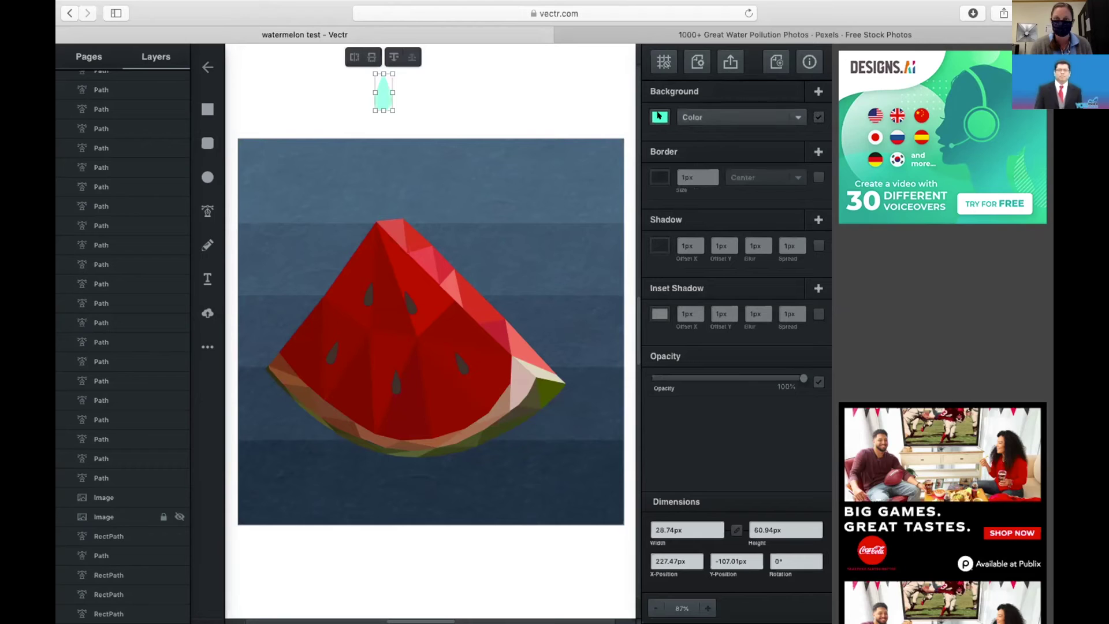
left_click(659, 116)
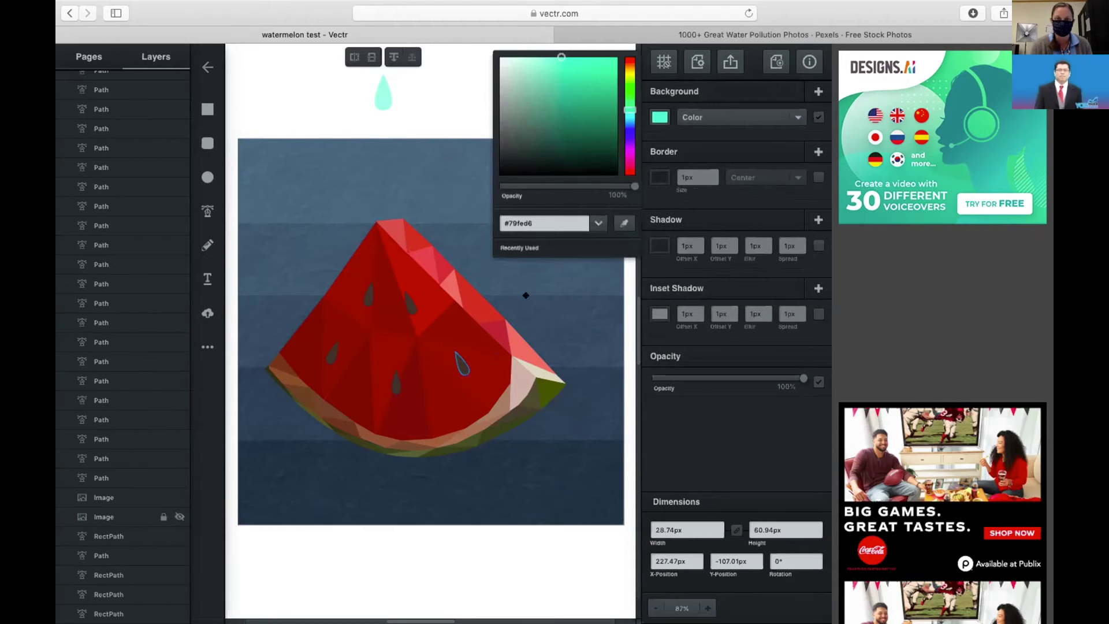
left_click(624, 223)
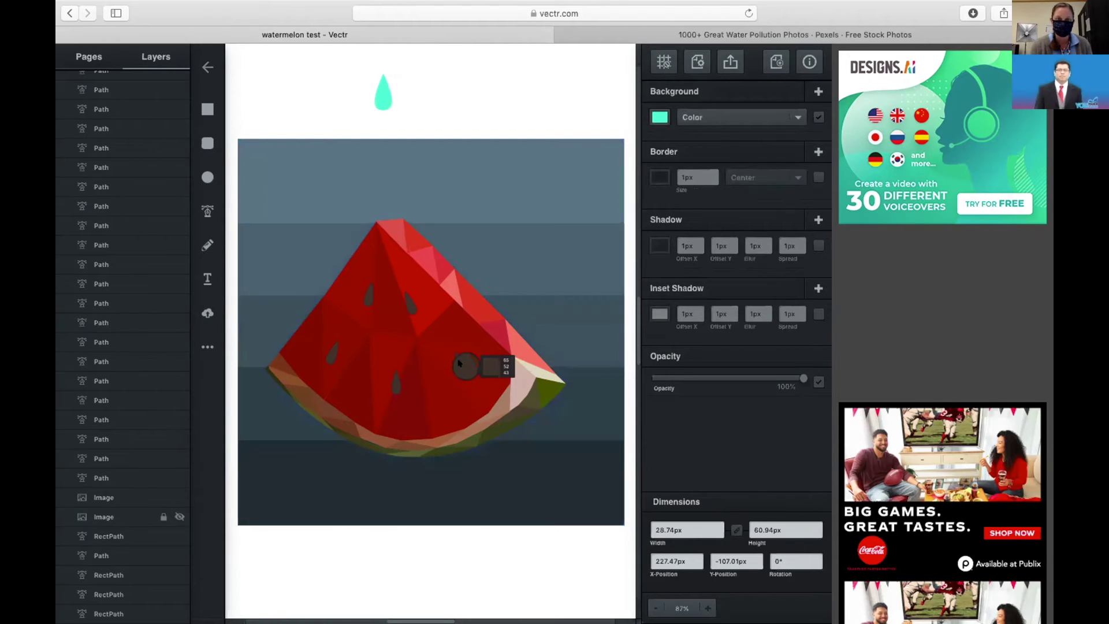
left_click(457, 363)
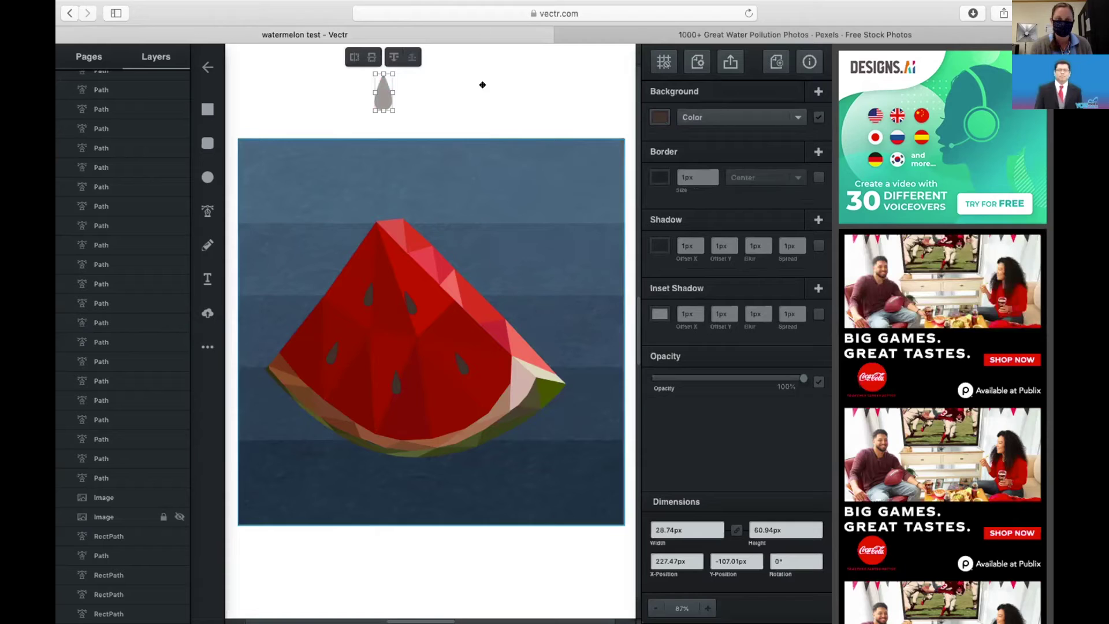
- Move the new seed farther right above the artboard and delete it
left_click(460, 76)
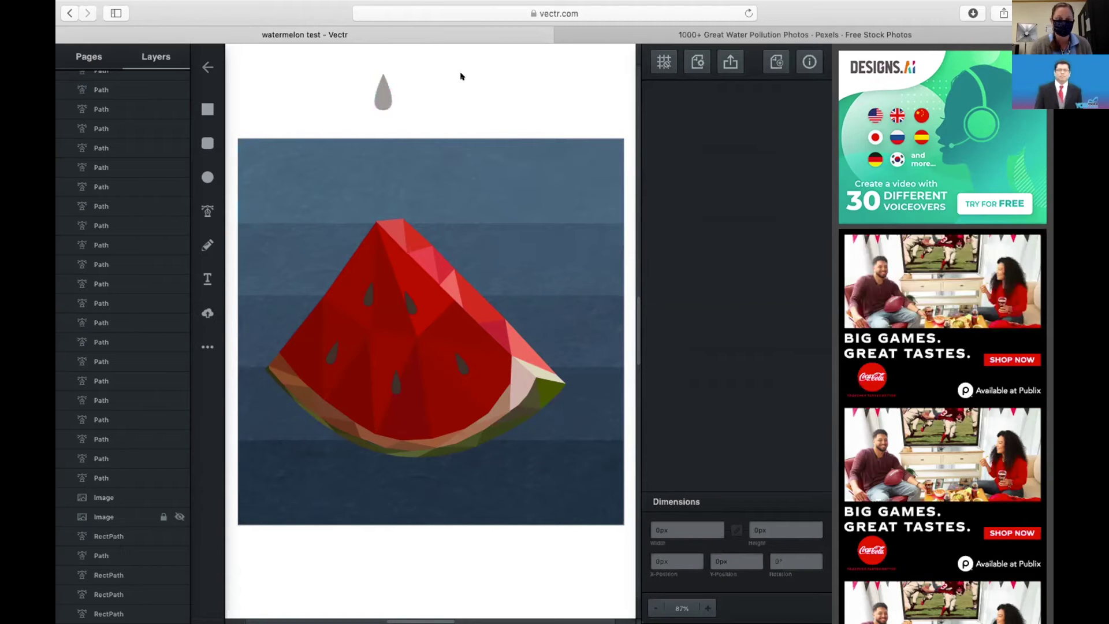
left_click_drag(383, 93, 497, 88)
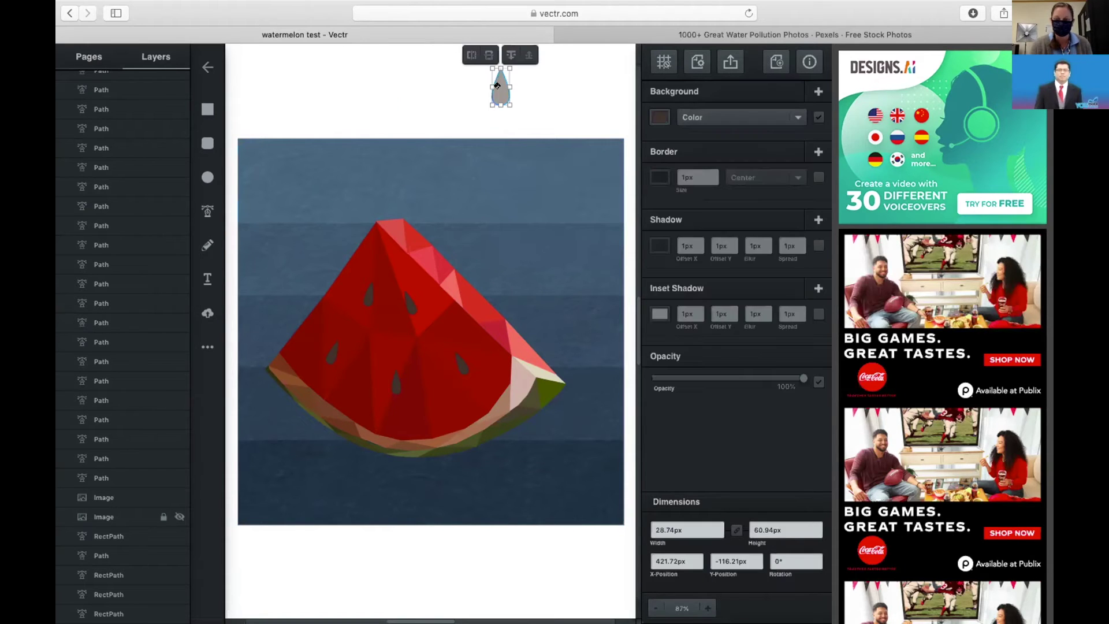
key("Delete")
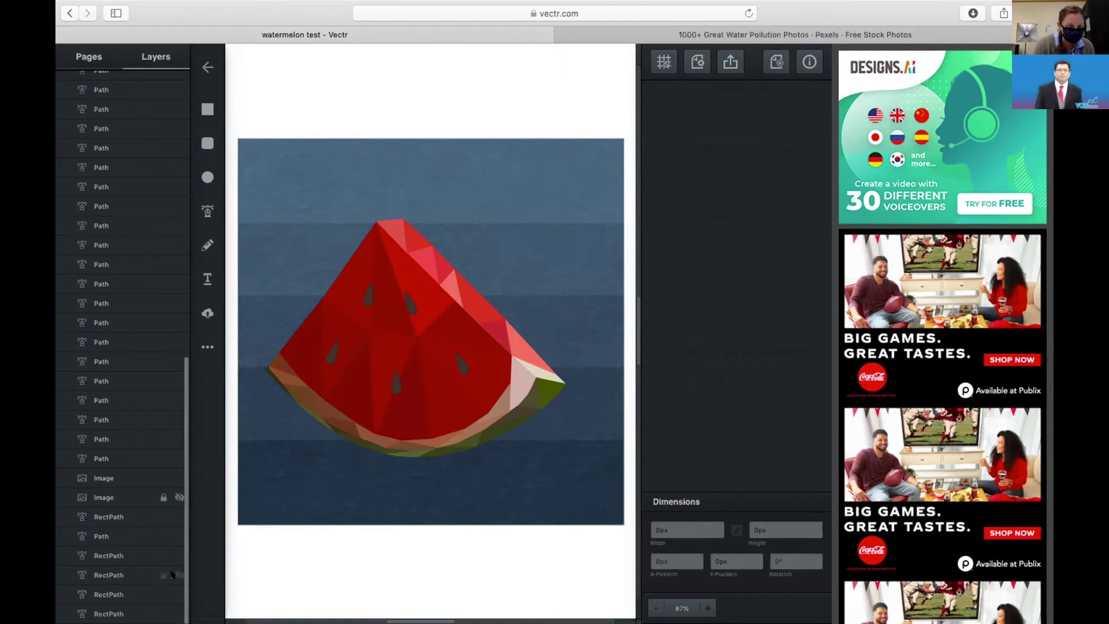
- Hide the six background shape layers and the texture overlay image, briefly showing the locked reference photo before hiding it again
left_click(177, 574)
left_click(175, 554)
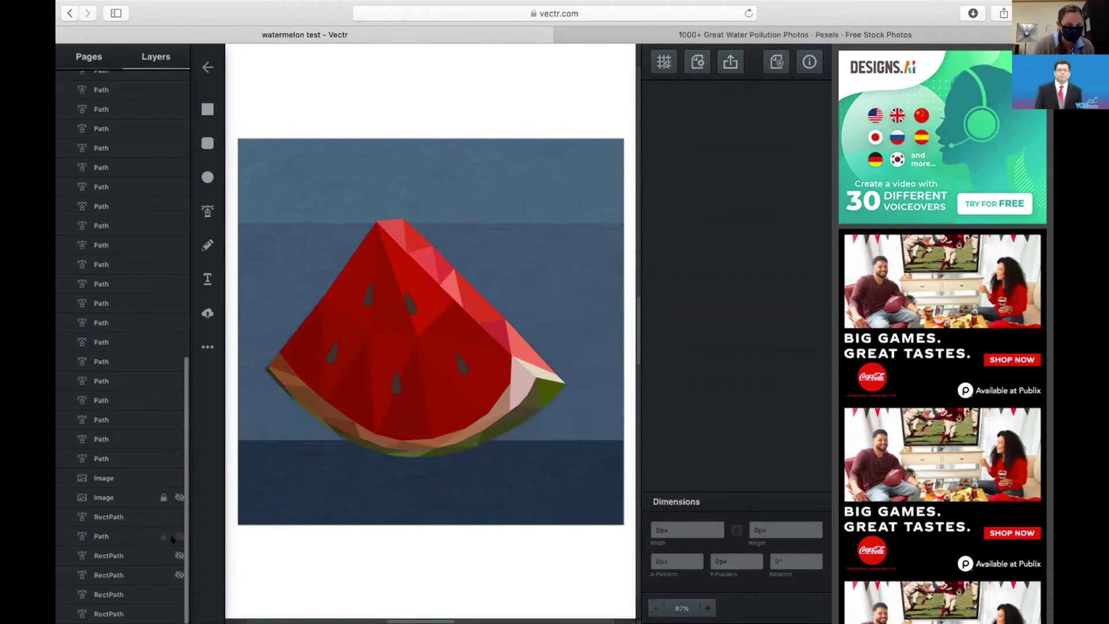
left_click(176, 515)
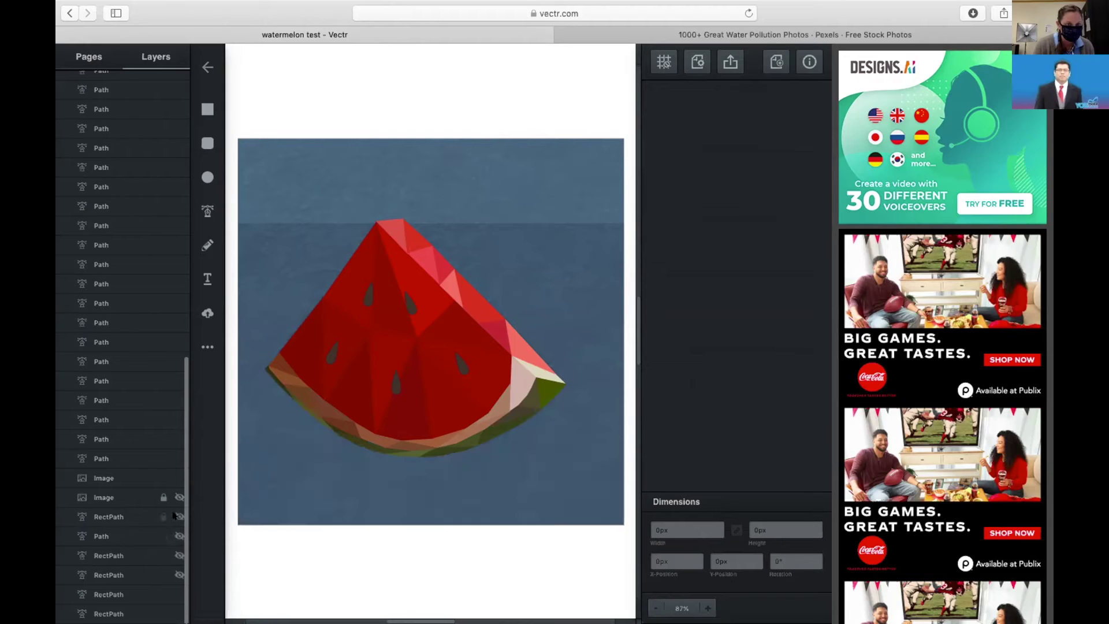
left_click(178, 594)
left_click(176, 614)
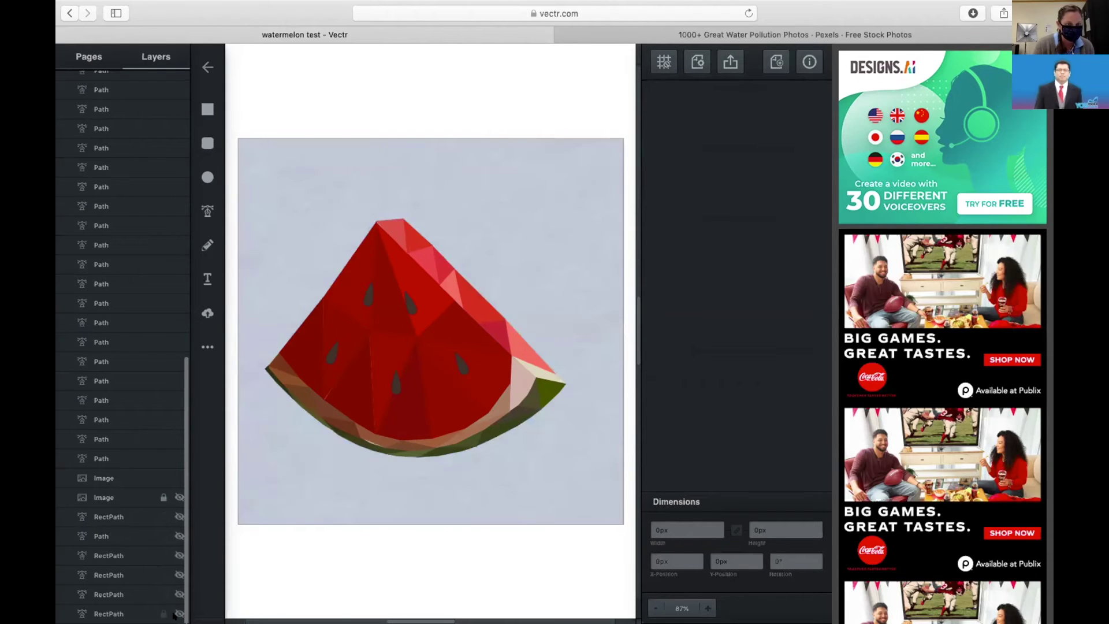
left_click(174, 496)
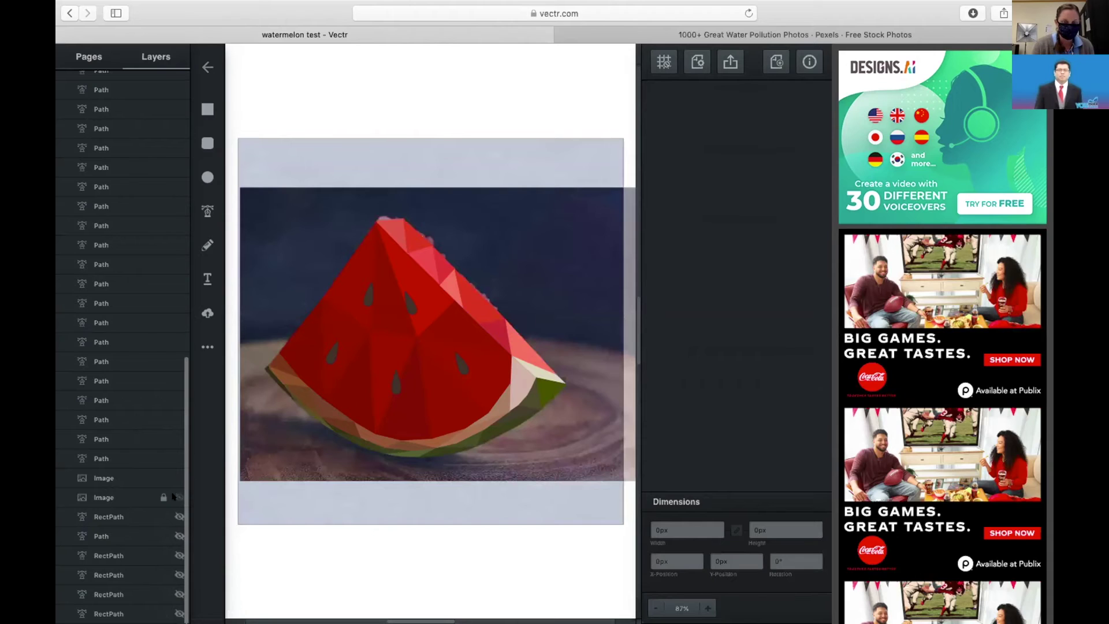
left_click(174, 496)
left_click(179, 479)
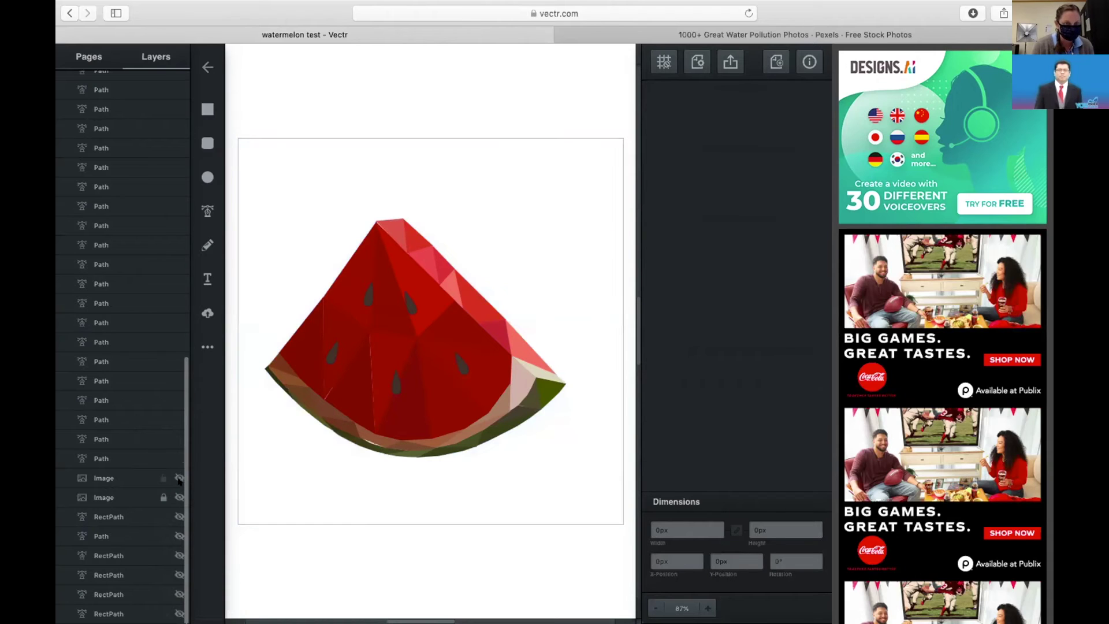
- Draw a rectangle about 643 × 152 px spanning the full width of the artboard along its upper edge
left_click(206, 110)
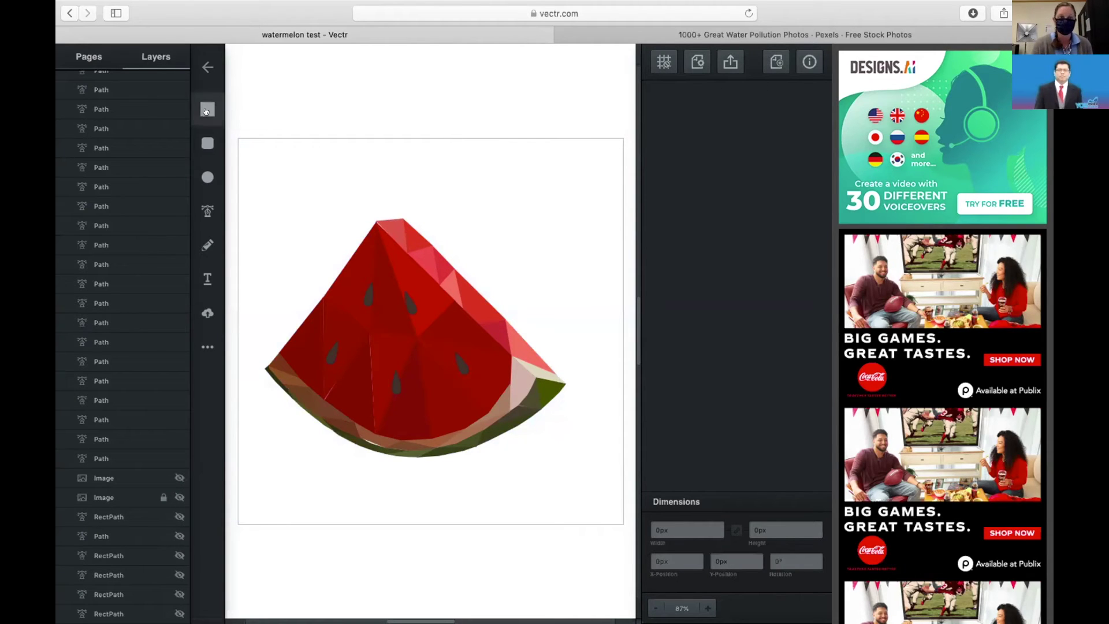
left_click_drag(235, 139, 623, 229)
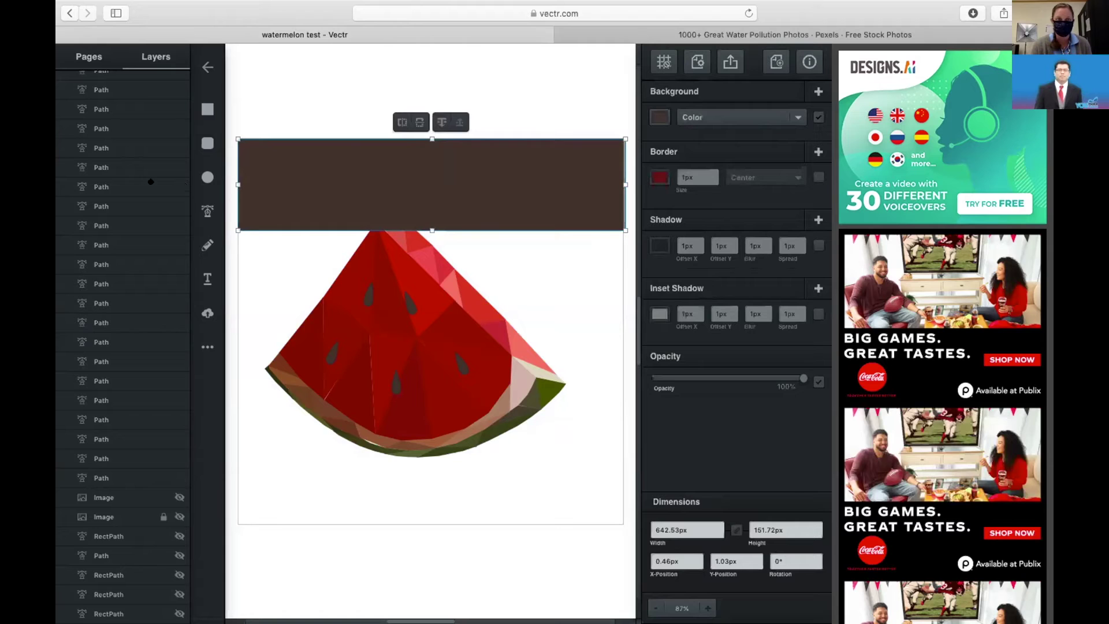
scroll(151, 181, "up", 3)
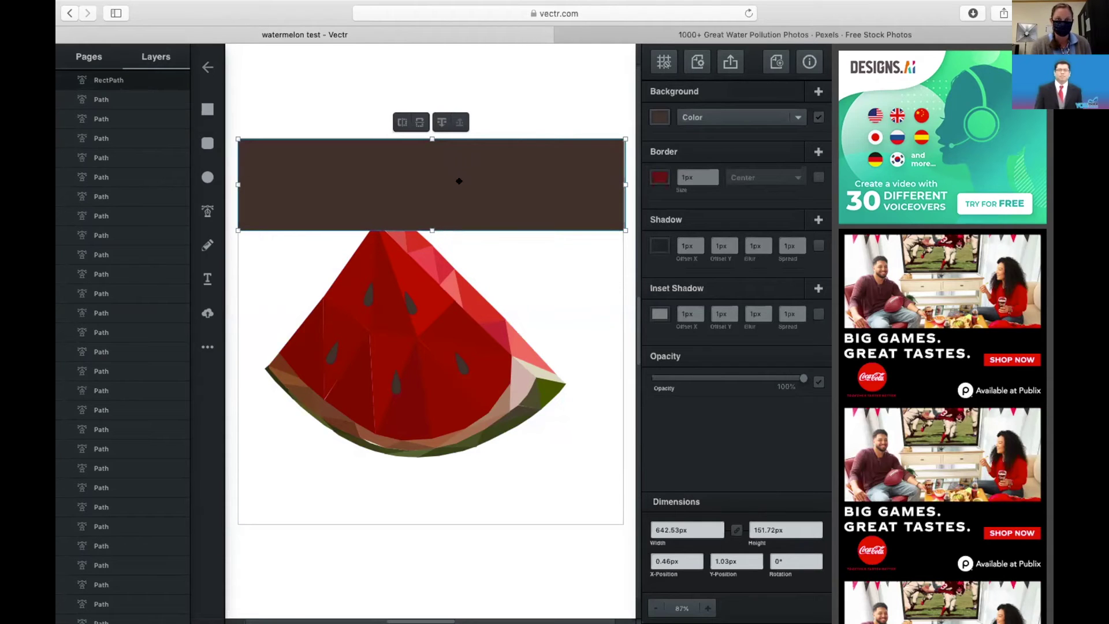
- Send the dark brown rectangle backward several levels in the stacking order
left_click(441, 122)
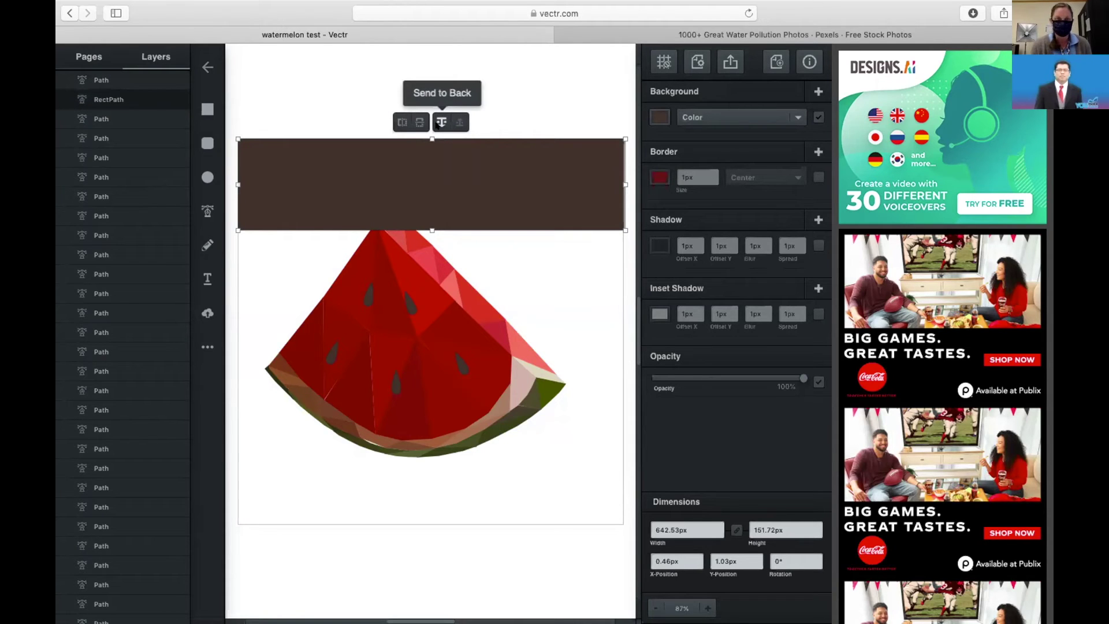
left_click(441, 122)
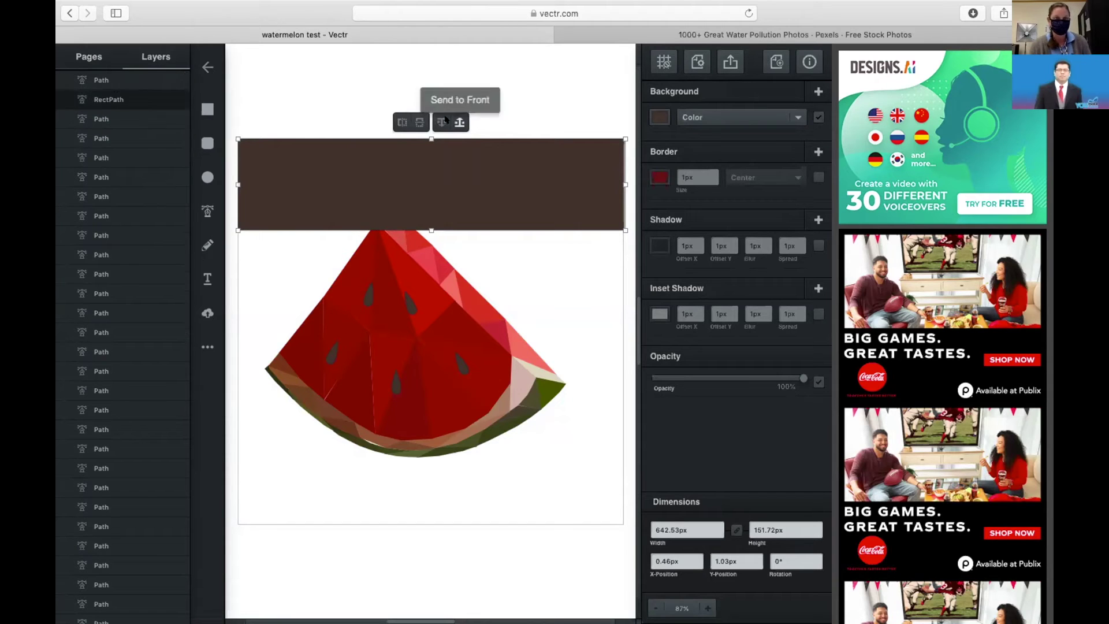
left_click(442, 122)
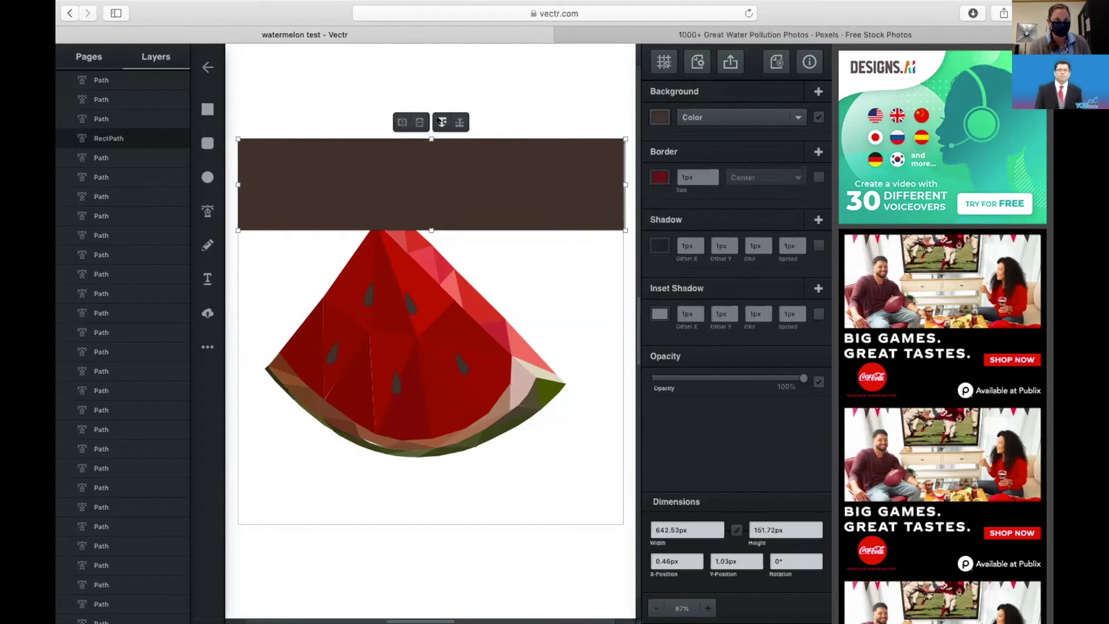
left_click(442, 122)
left_click(442, 122)
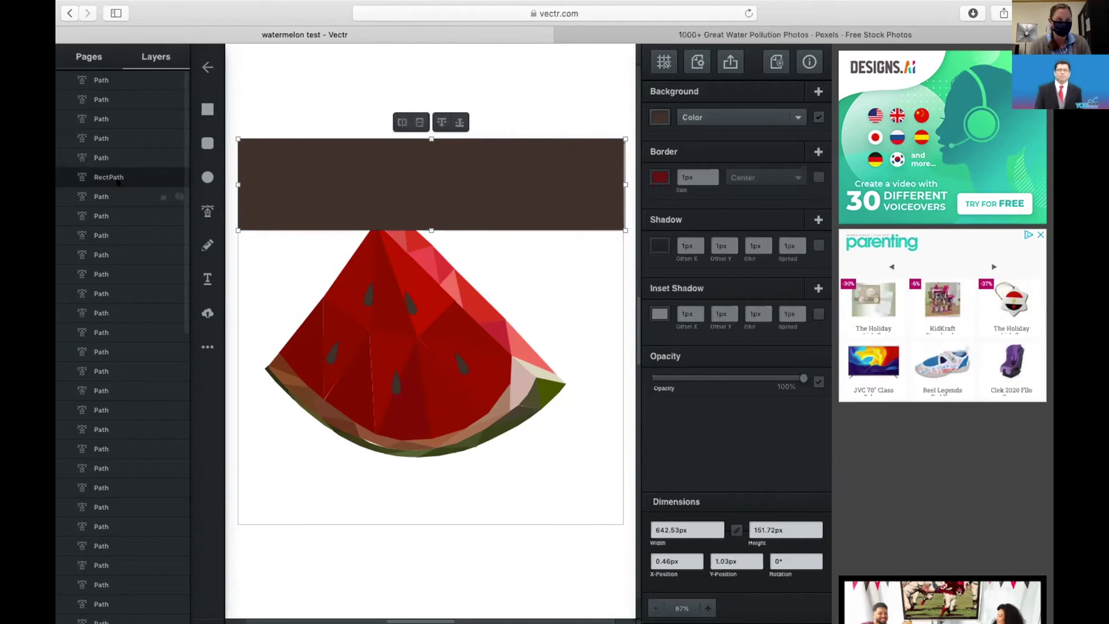
left_click(442, 122)
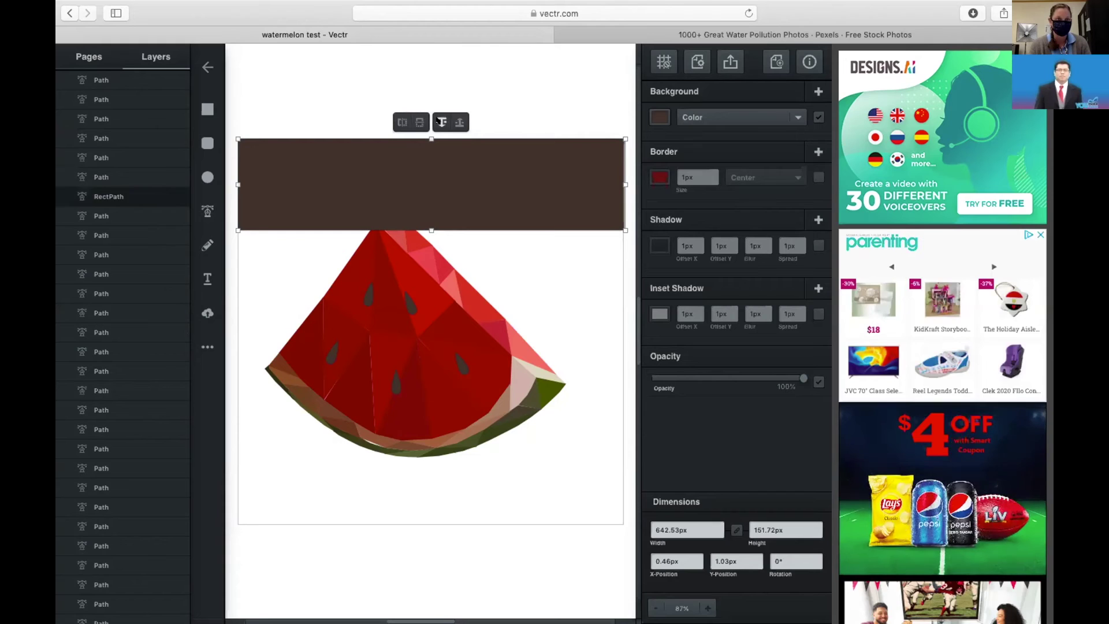
left_click(442, 122)
- Move the rectangle's layer beneath all the watermelon paths, between the two hidden image layers
left_click_drag(124, 217, 106, 585)
scroll(127, 481, "down", 8)
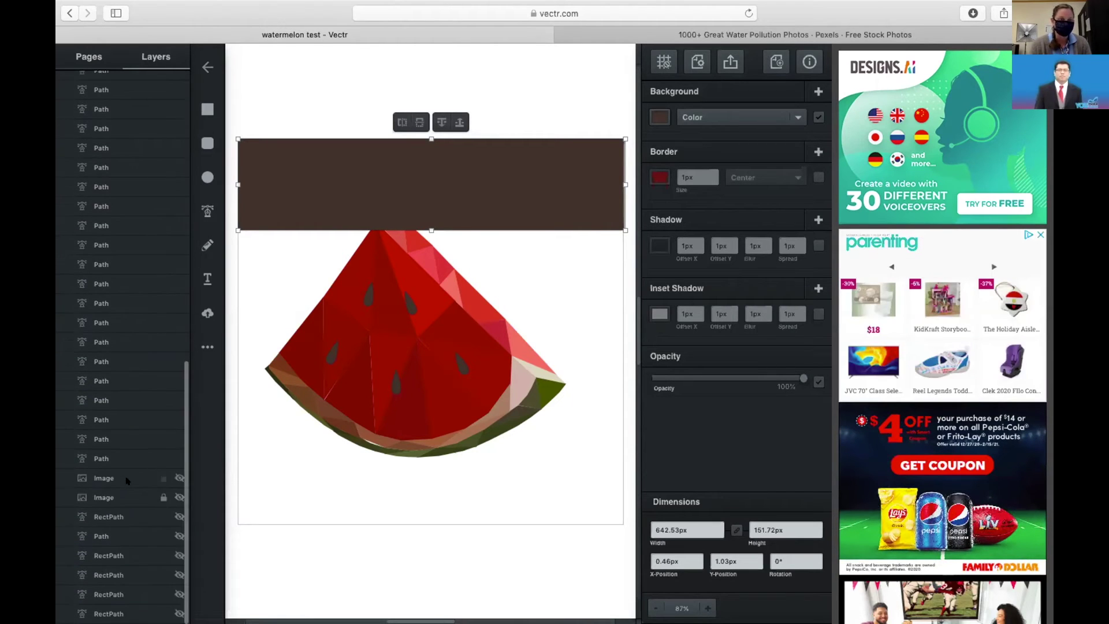
left_click_drag(104, 171, 106, 601)
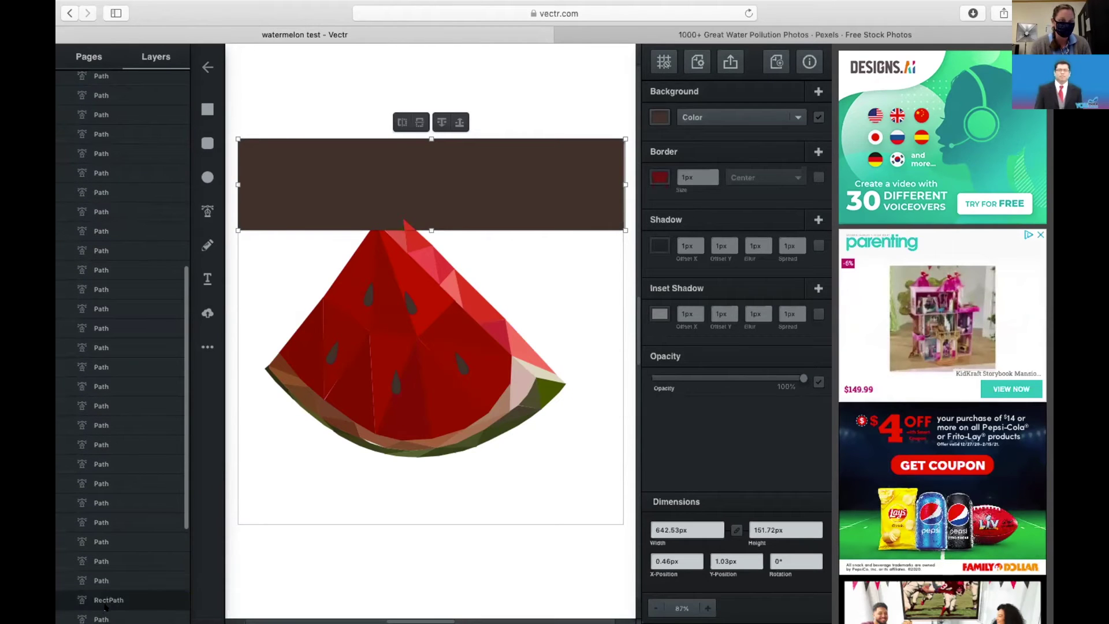
scroll(135, 491, "down", 4)
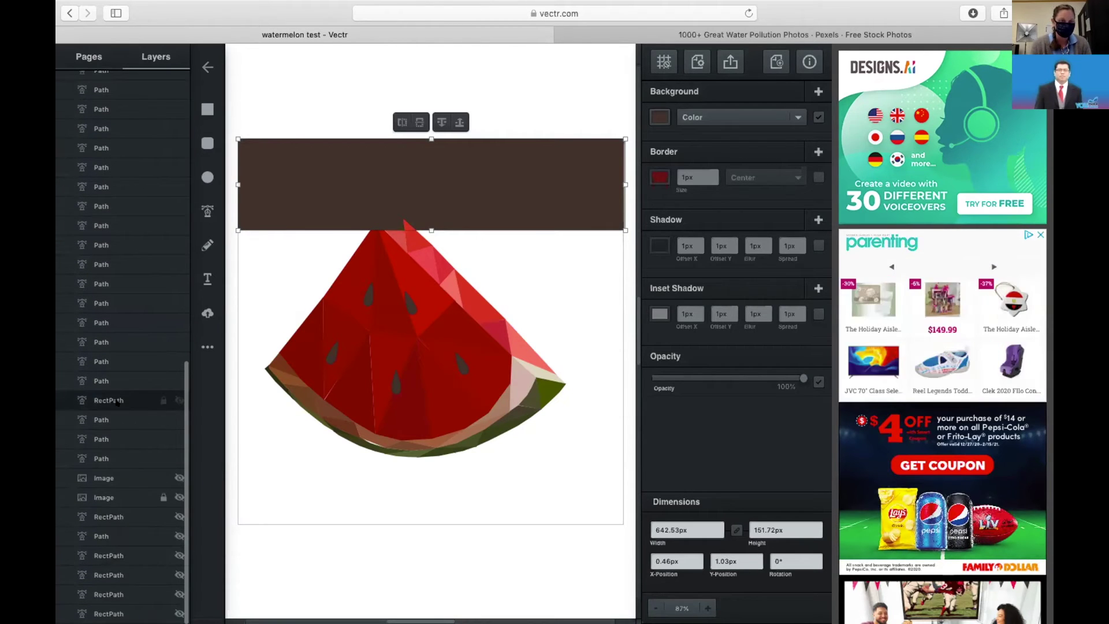
left_click_drag(123, 449, 125, 480)
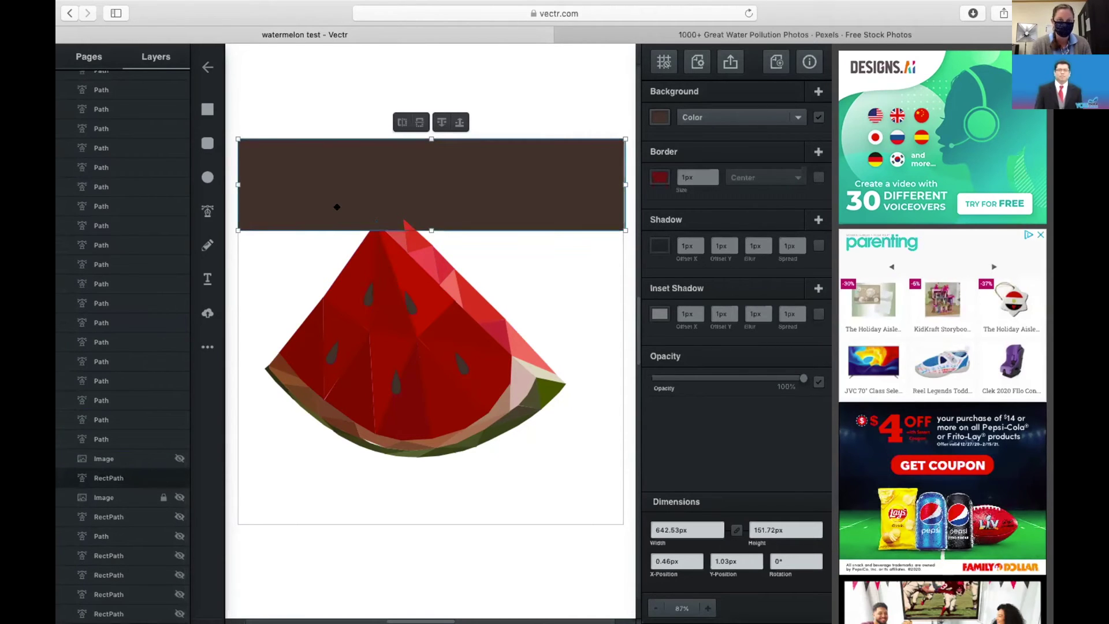
- Try to bring the light red facet at the watermelon's tip forward, and move the rectangle's layer lower among the hidden background shapes
left_click(392, 229)
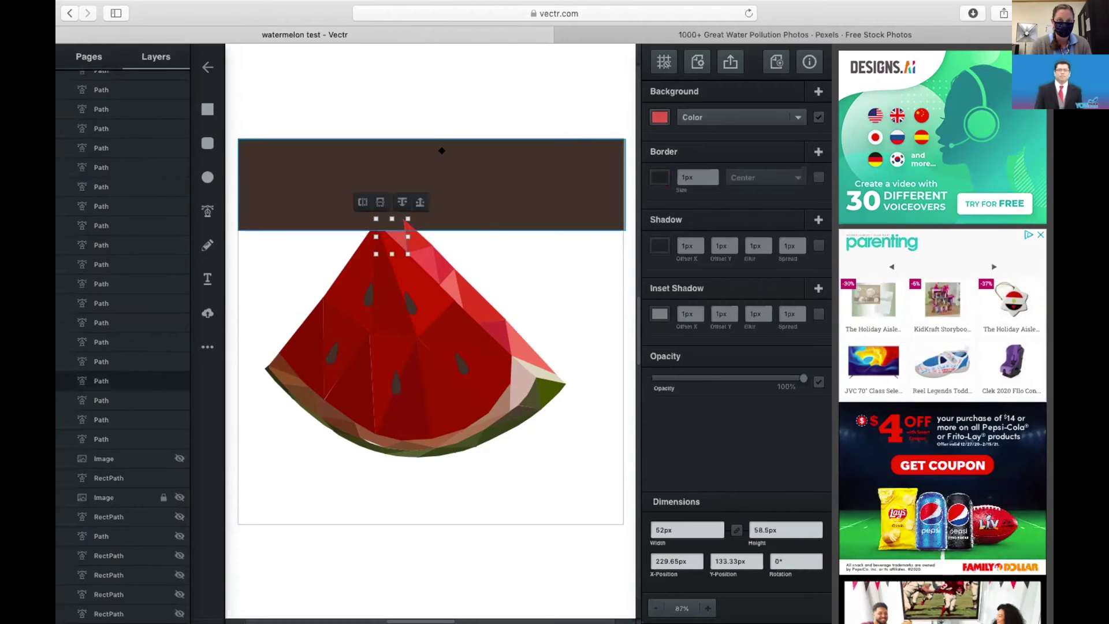
left_click(418, 203)
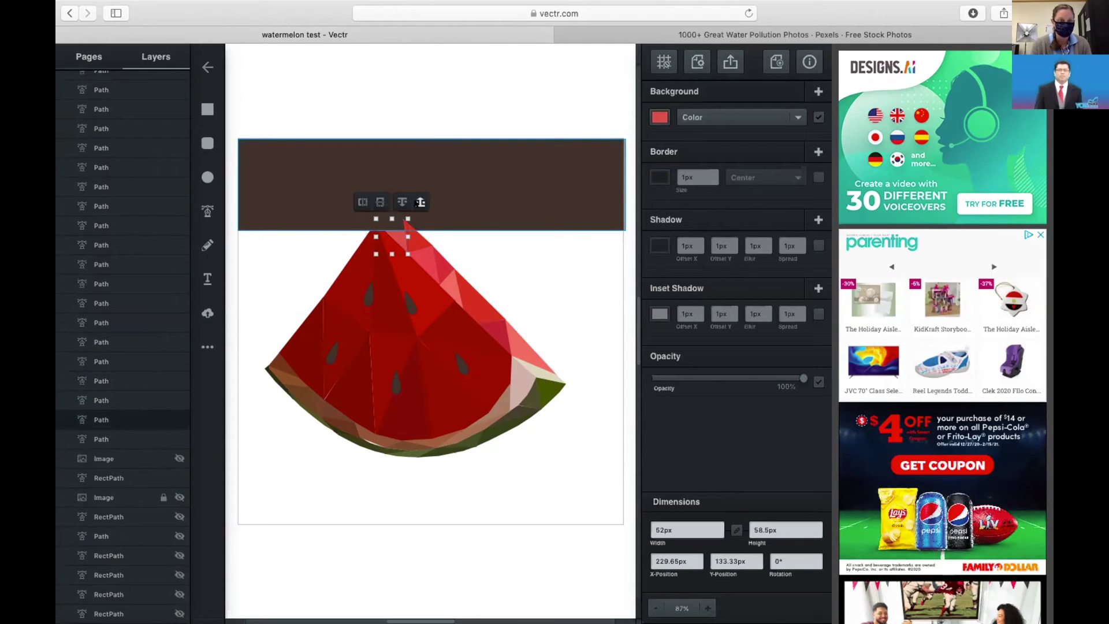
left_click(420, 202)
left_click(494, 208)
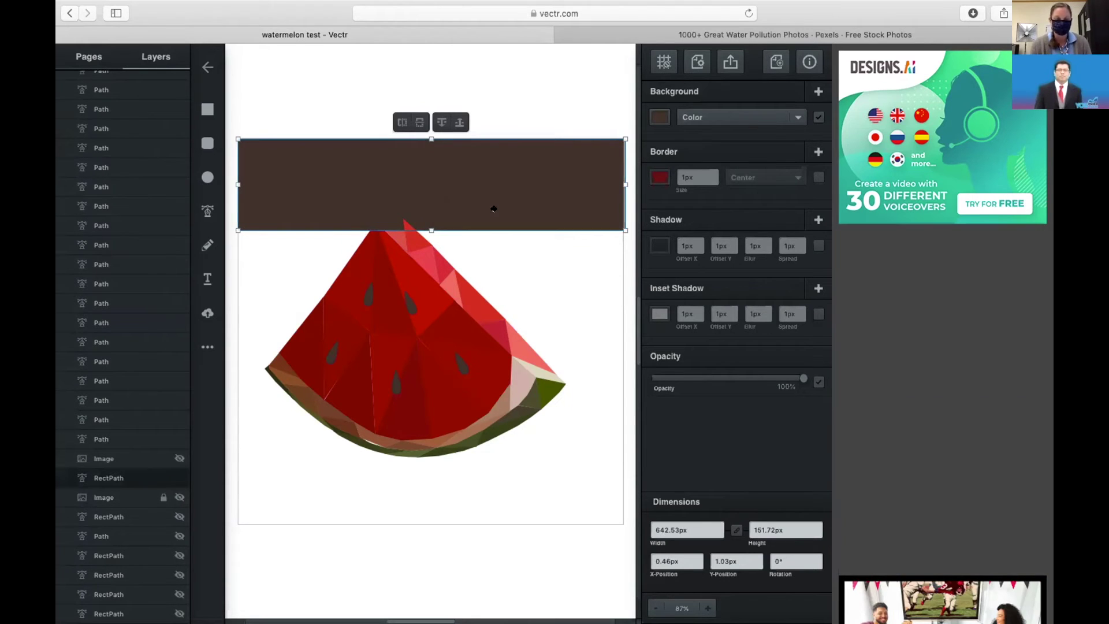
left_click_drag(108, 477, 108, 601)
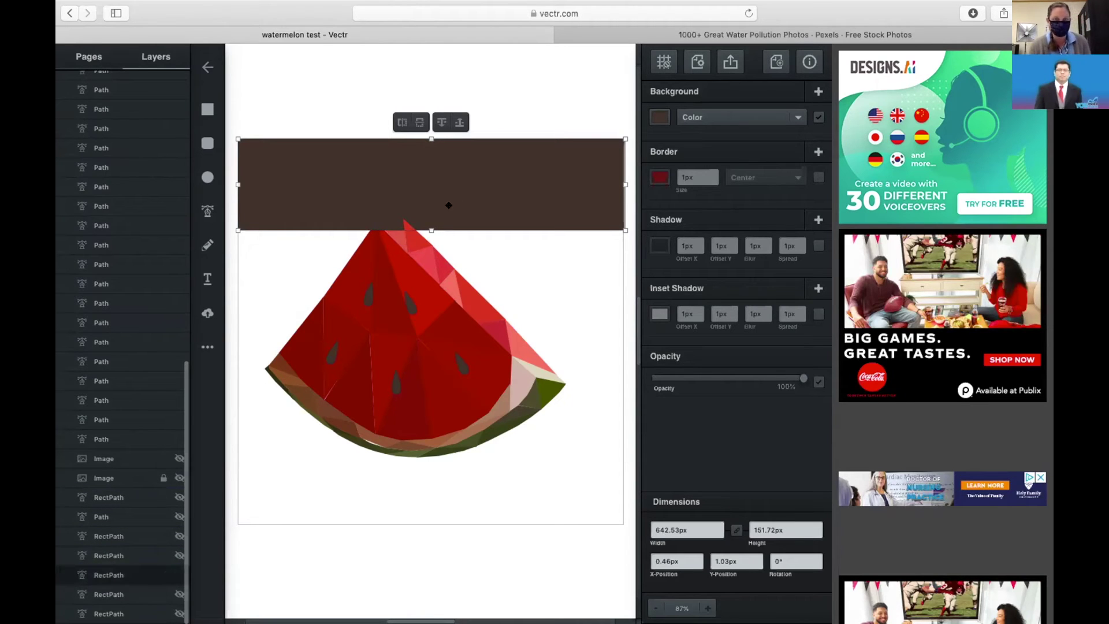
- Bring the light red facet at the watermelon's tip in front of the neighboring red facets
left_click(391, 277)
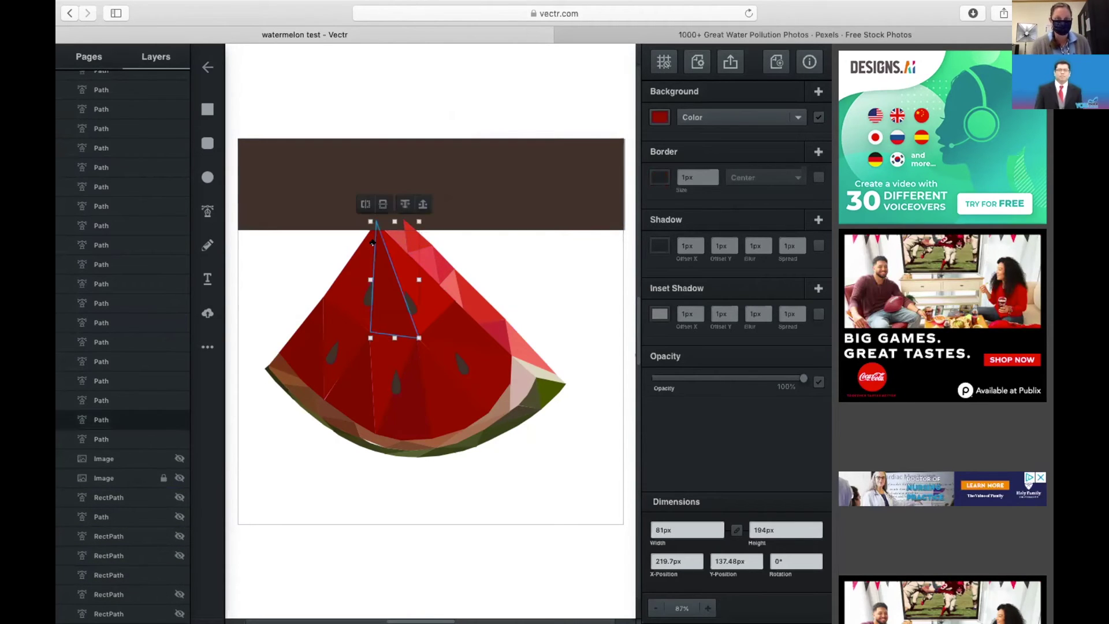
left_click(417, 204)
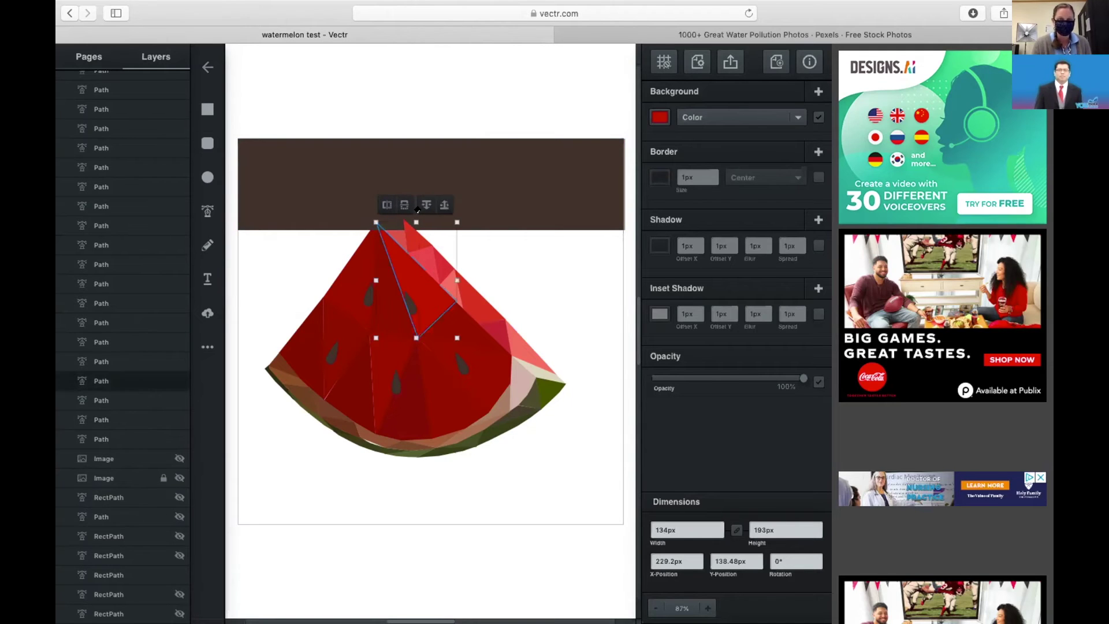
left_click(392, 230)
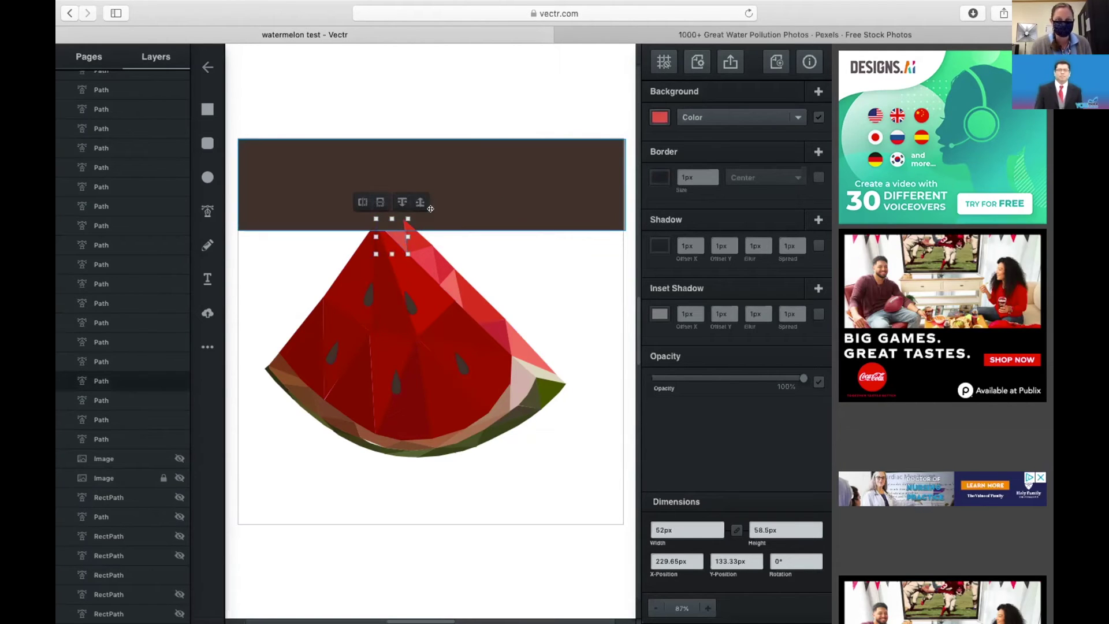
left_click(462, 253)
- Try several blue and purple shades for the background rectangle's fill and settle on muted purple #464b9a
left_click(473, 167)
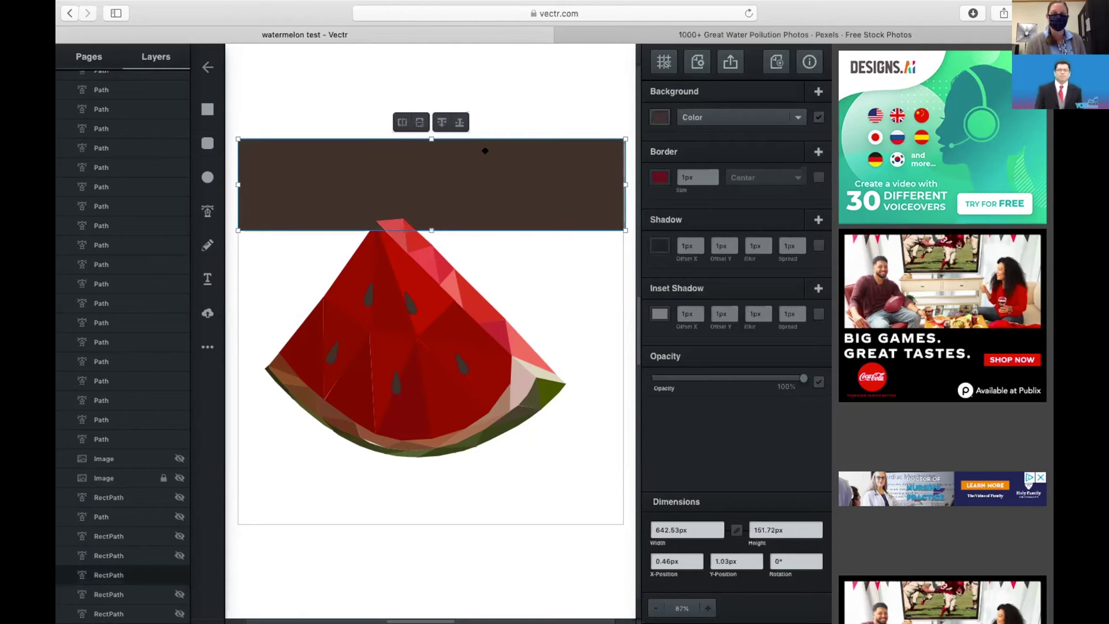
left_click(659, 118)
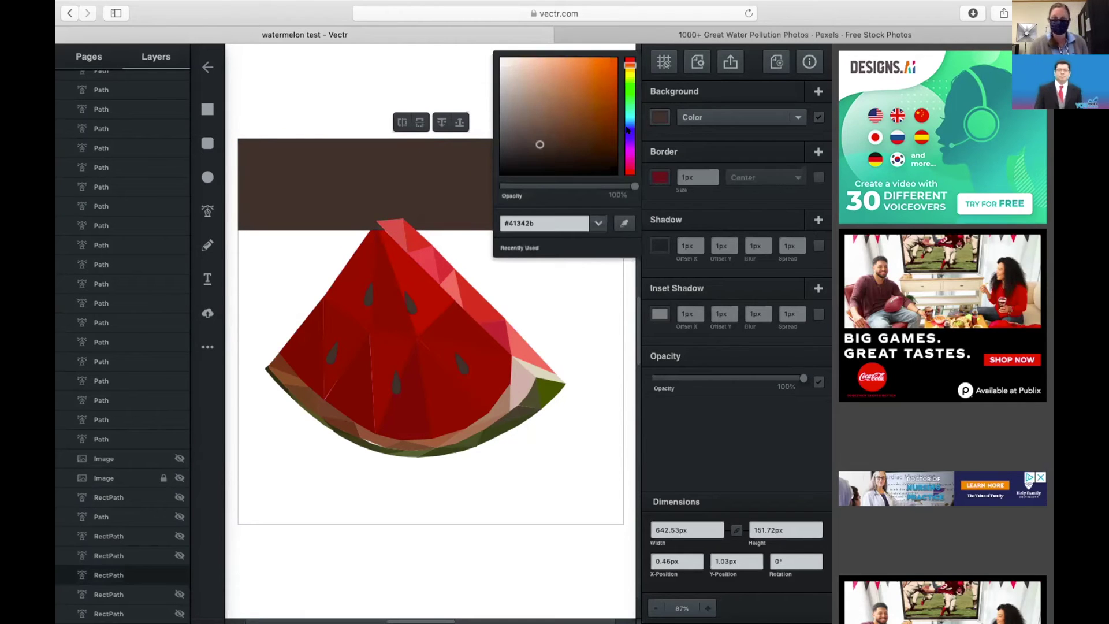
left_click(628, 133)
left_click(605, 120)
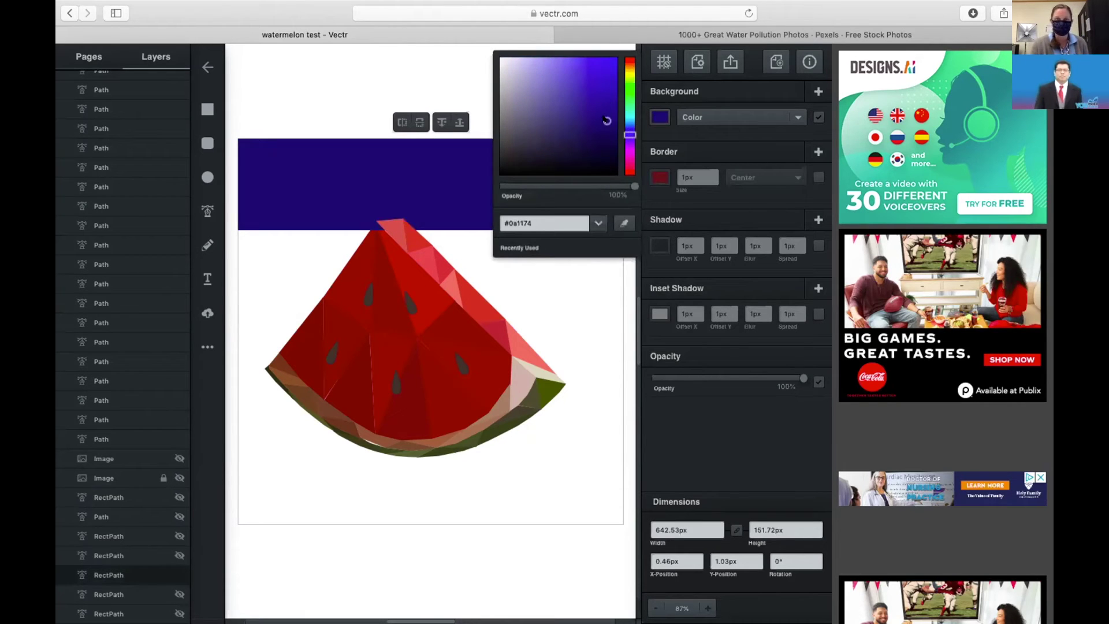
left_click(600, 135)
left_click(588, 130)
left_click(585, 105)
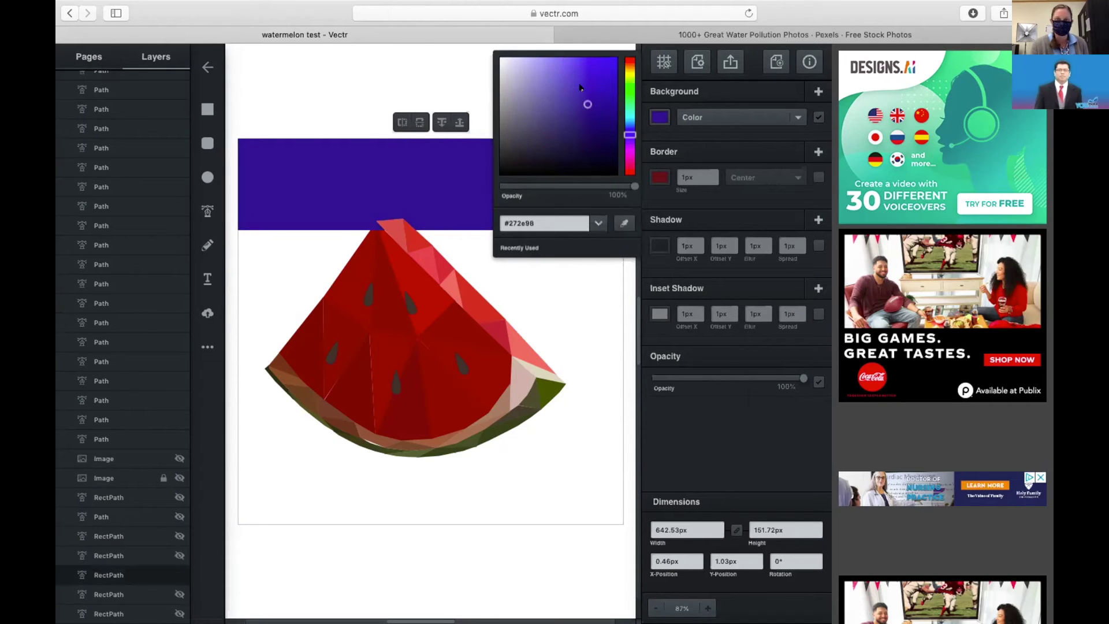
left_click(581, 88)
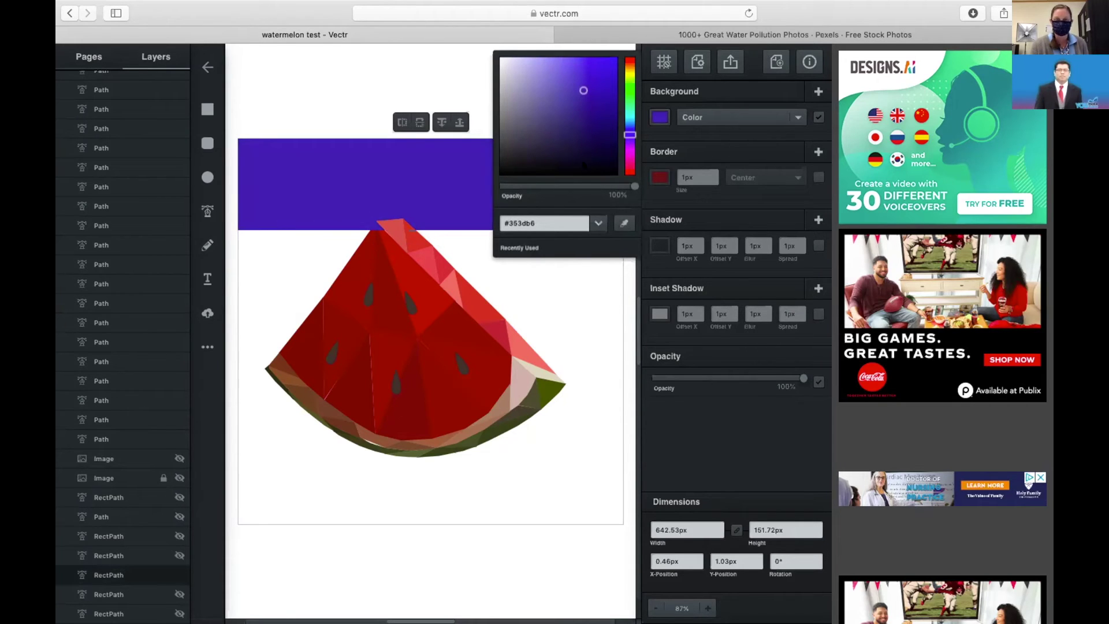
left_click(561, 105)
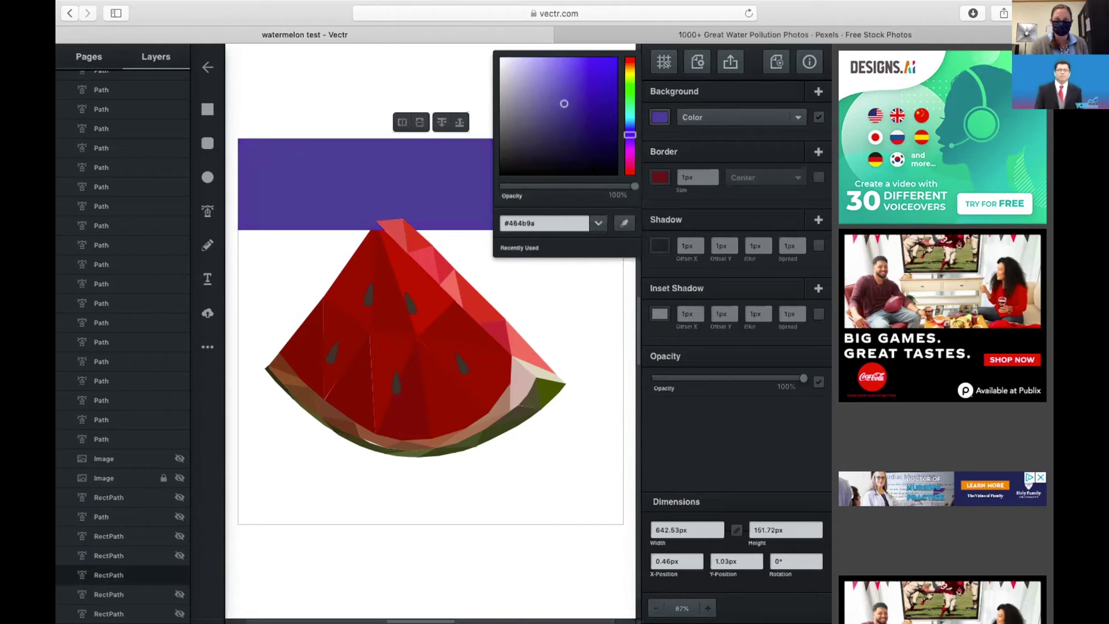
left_click(591, 275)
- Duplicate the purple band and place the copy directly beneath it across the artboard, at a Y-position of about 151 px
left_click(508, 220)
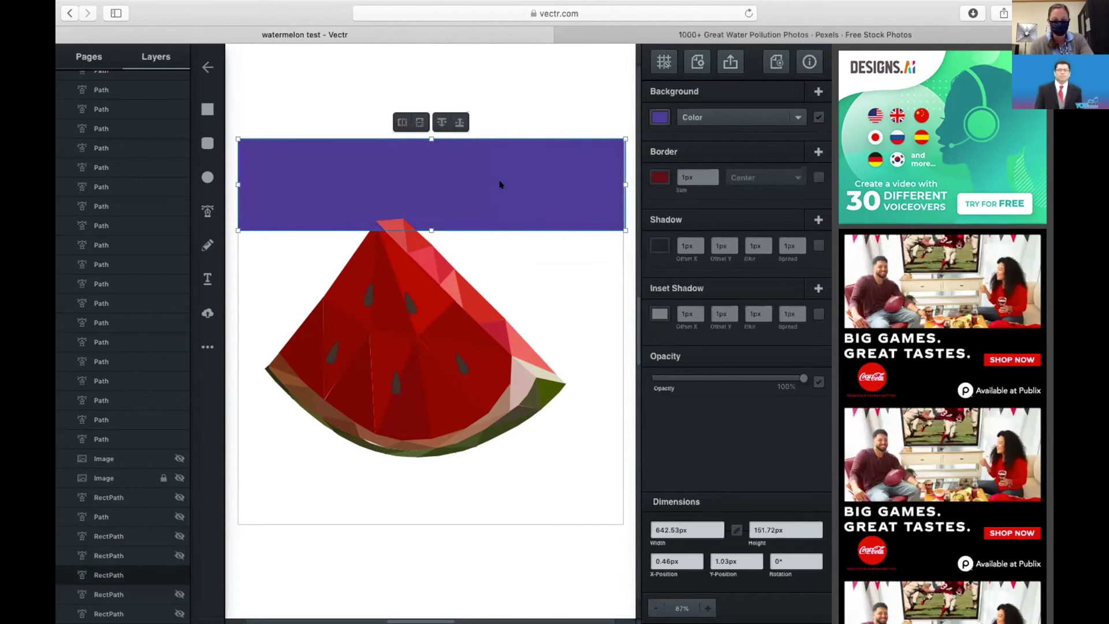
key("ctrl+c")
key("ctrl+v")
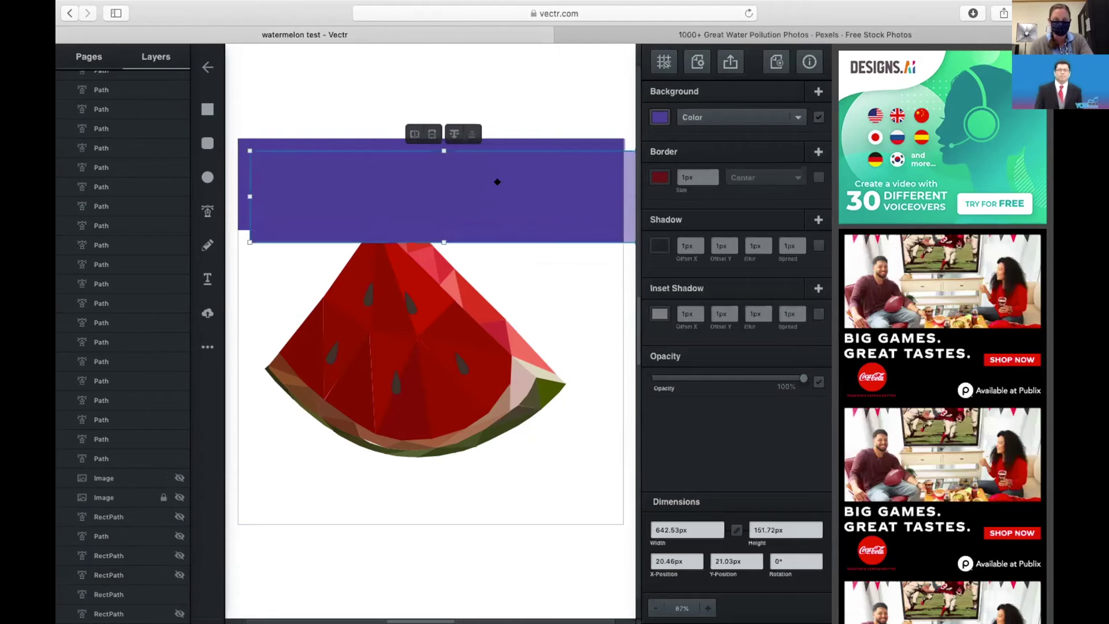
left_click_drag(488, 190, 473, 264)
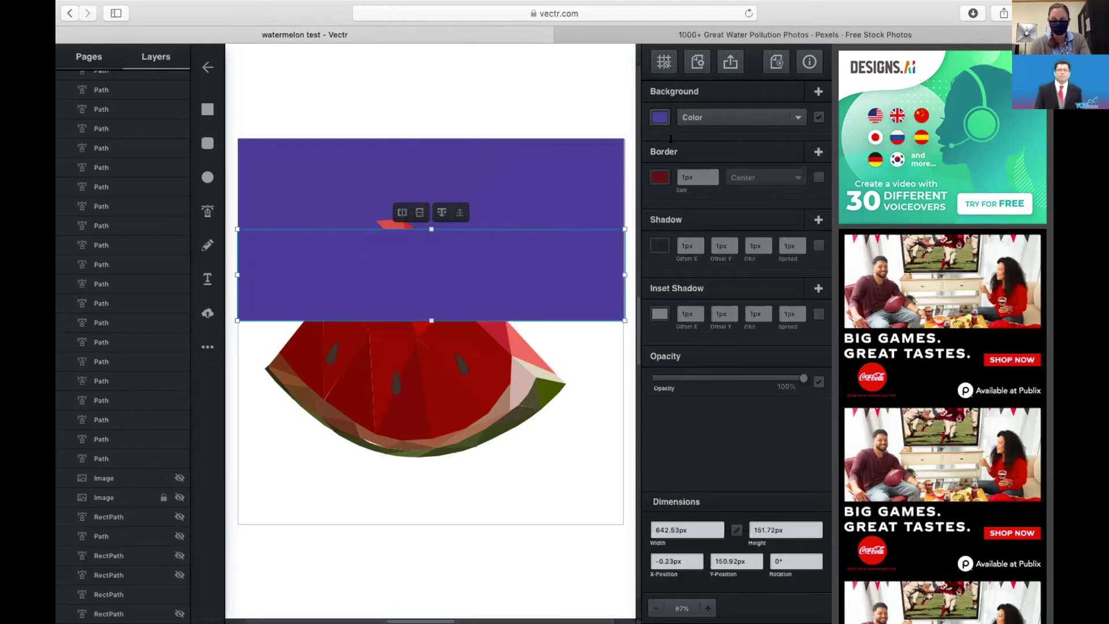
- Fill the second band with a slightly darker shade of the same purple
left_click(661, 117)
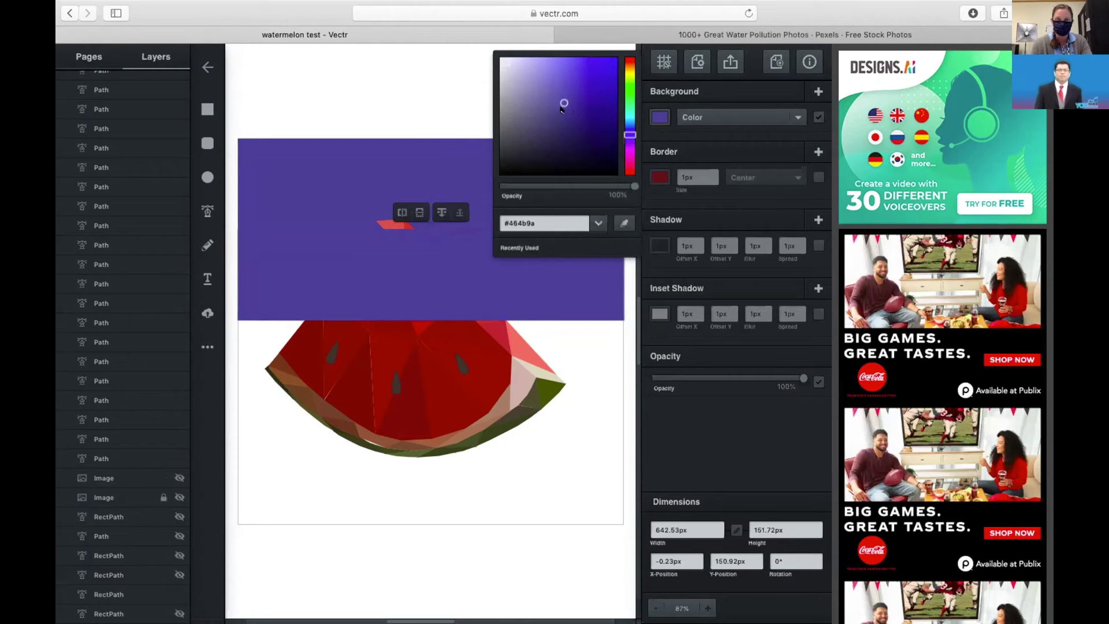
left_click(559, 110)
left_click(600, 370)
- Duplicate the second band and align the copy directly beneath it at a Y-position of about 301 px
left_click(559, 281)
key("super+d")
left_click_drag(559, 282, 549, 361)
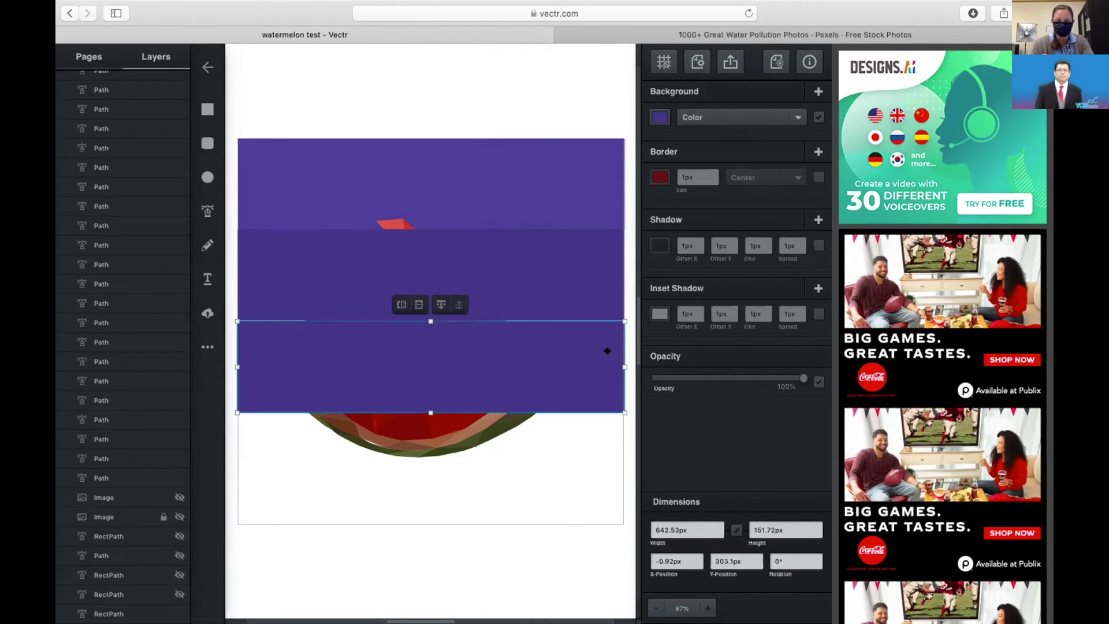
key("Up")
key("Up")
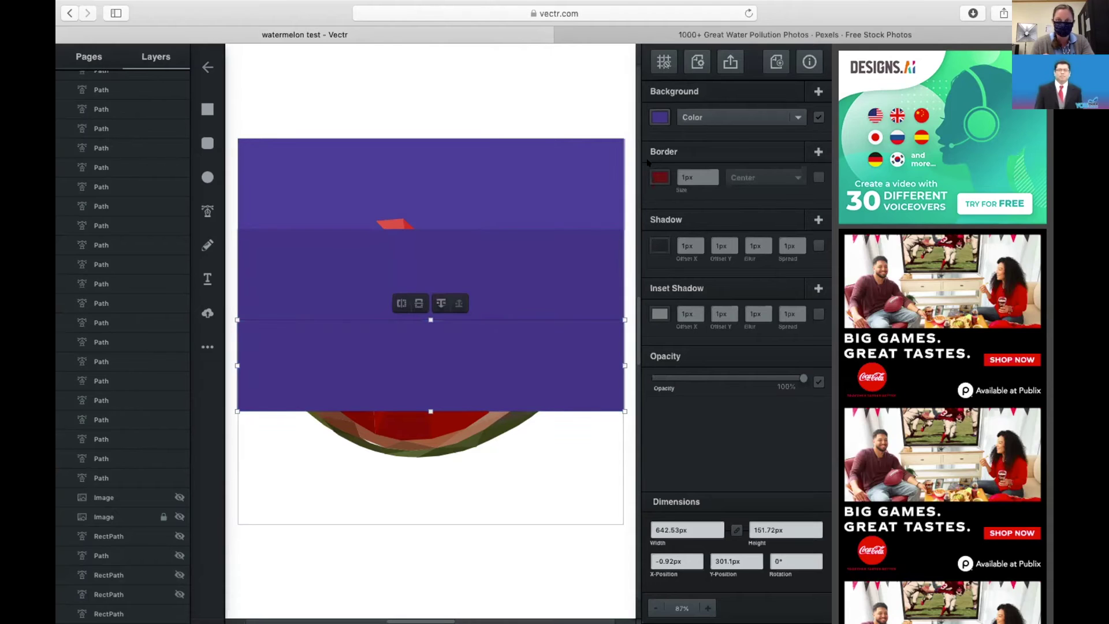
- Fill the third band with the darker purple #32356e
left_click(660, 117)
left_click(559, 119)
left_click(483, 104)
- Duplicate the third band, place the copy beneath it and stretch it to about 194 px high to reach the artboard's lower edge
left_click(581, 387)
key("ctrl+d")
left_click_drag(555, 391, 541, 469)
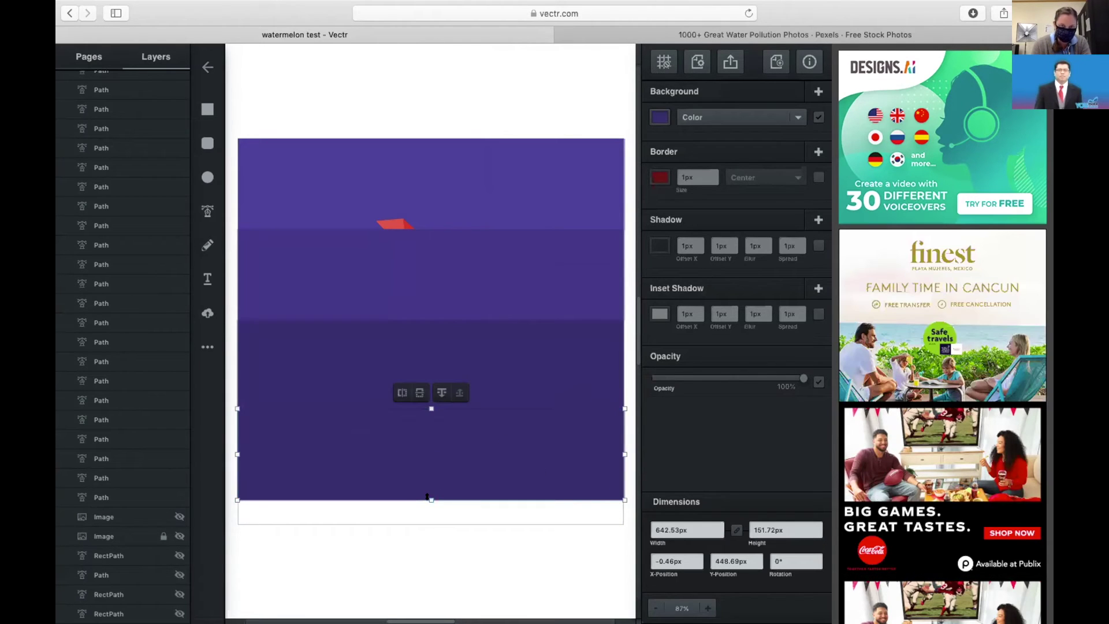
left_click_drag(427, 497, 427, 521)
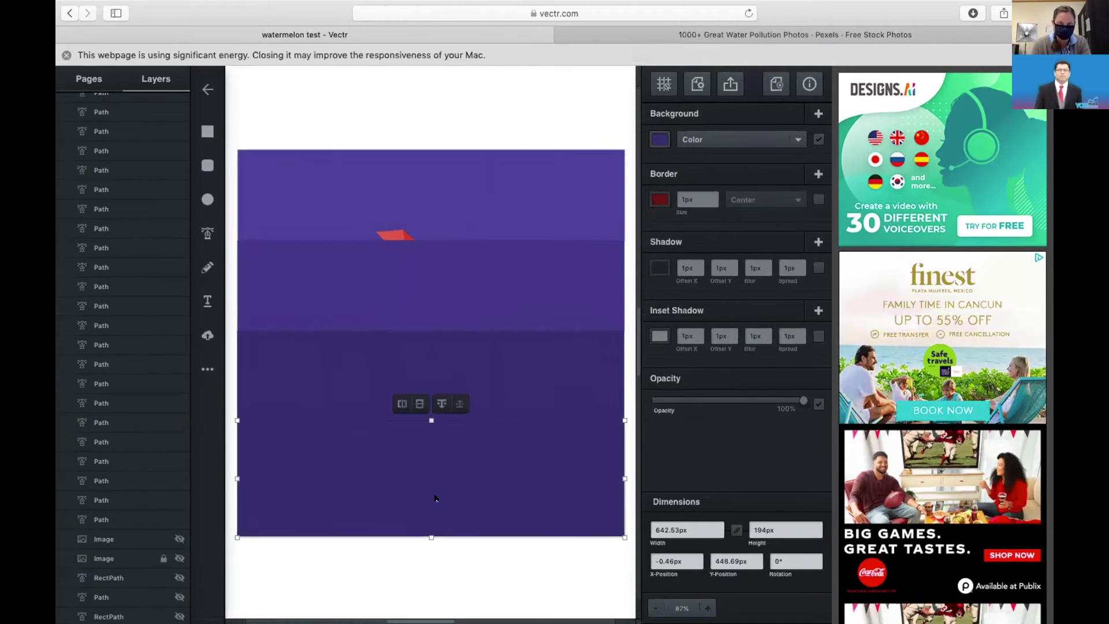
- Fill the lowest band with the very dark purple #23254d
left_click(660, 140)
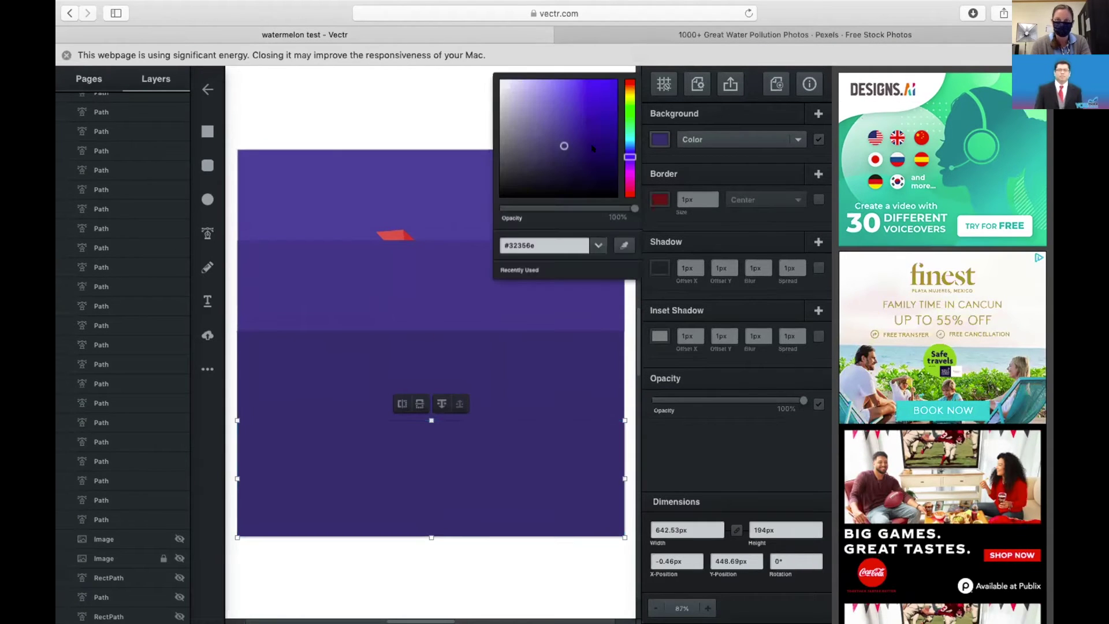
left_click(563, 161)
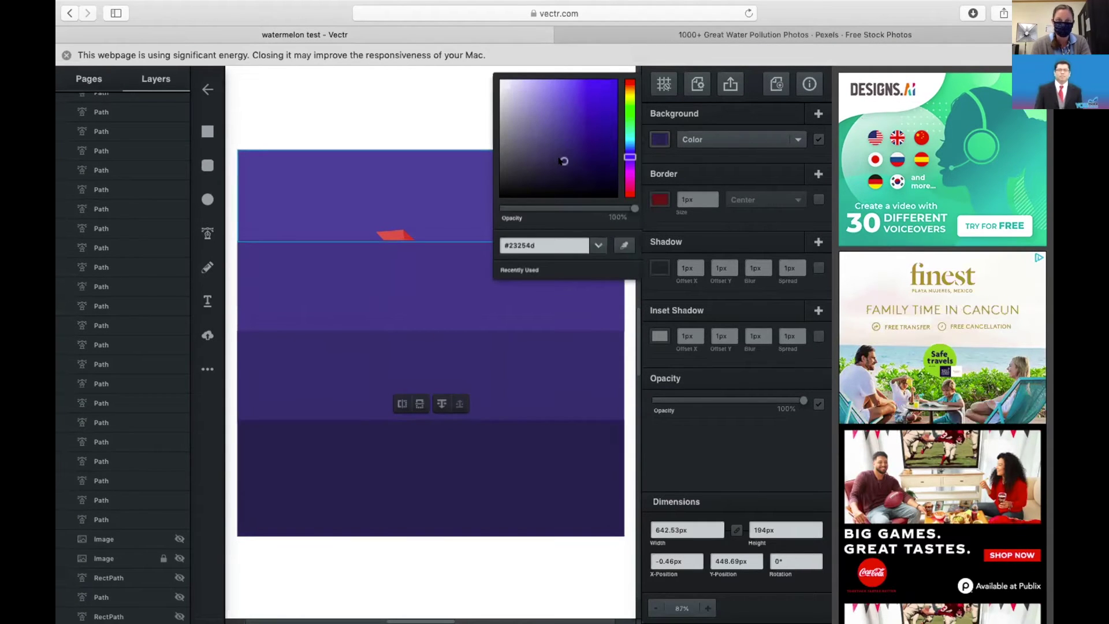
left_click(461, 104)
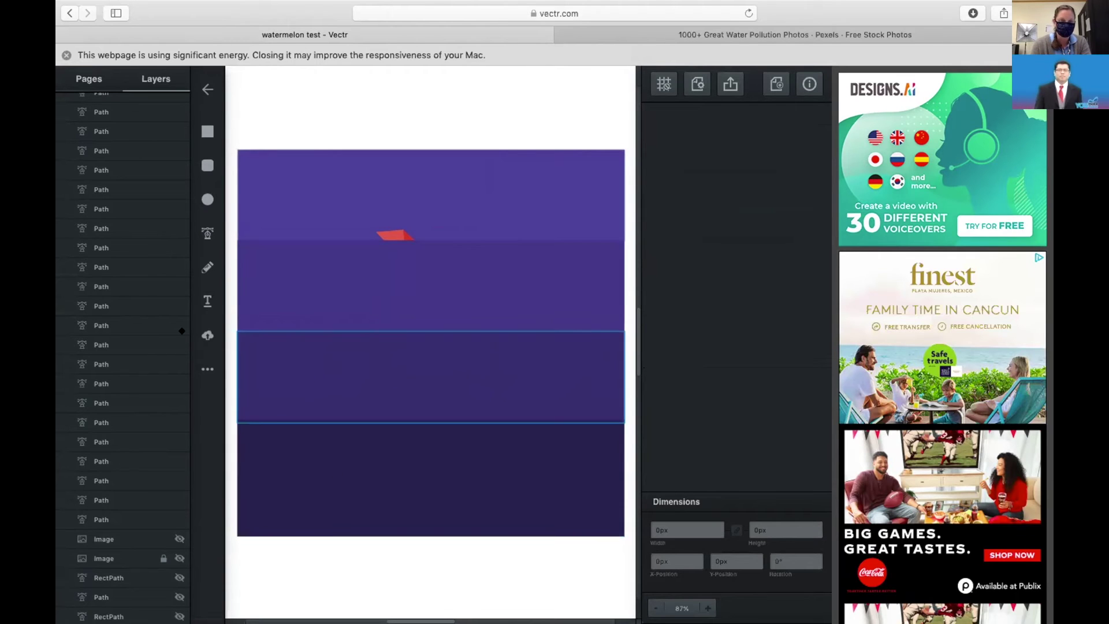
- Move the three lower purple band layers beneath all the watermelon and seed paths in the layer order
scroll(149, 302, "up", 10)
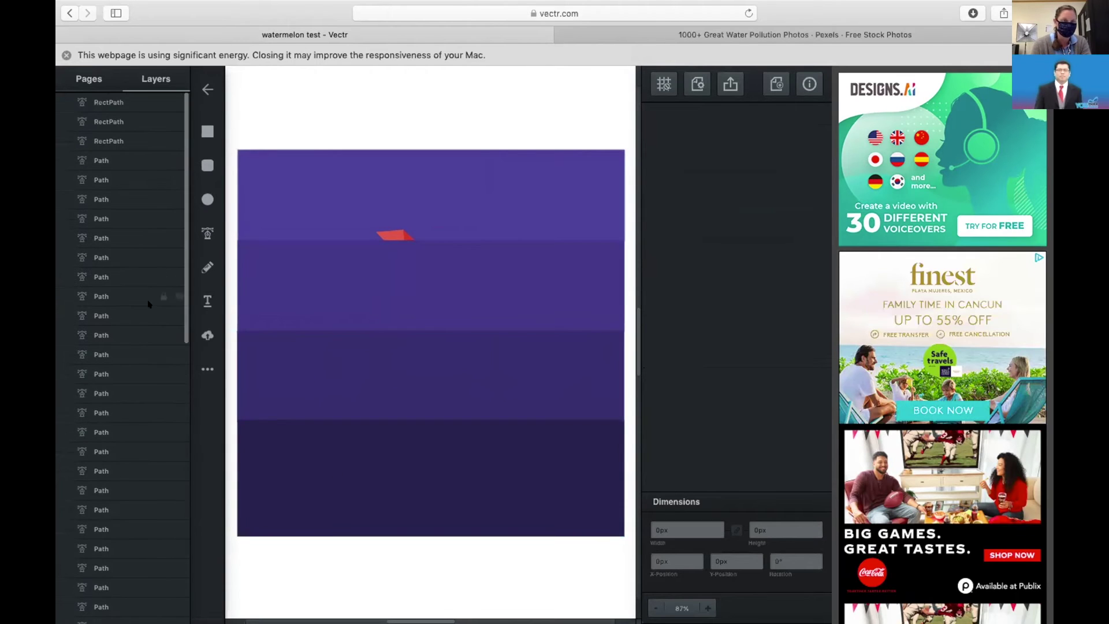
left_click(116, 103)
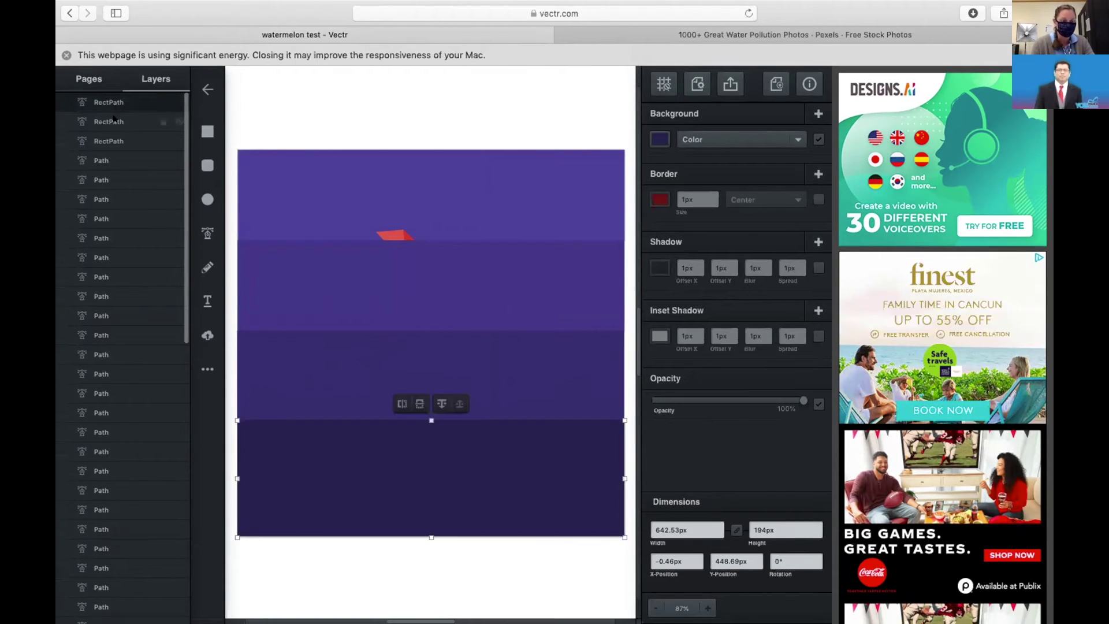
left_click(113, 122, "shift")
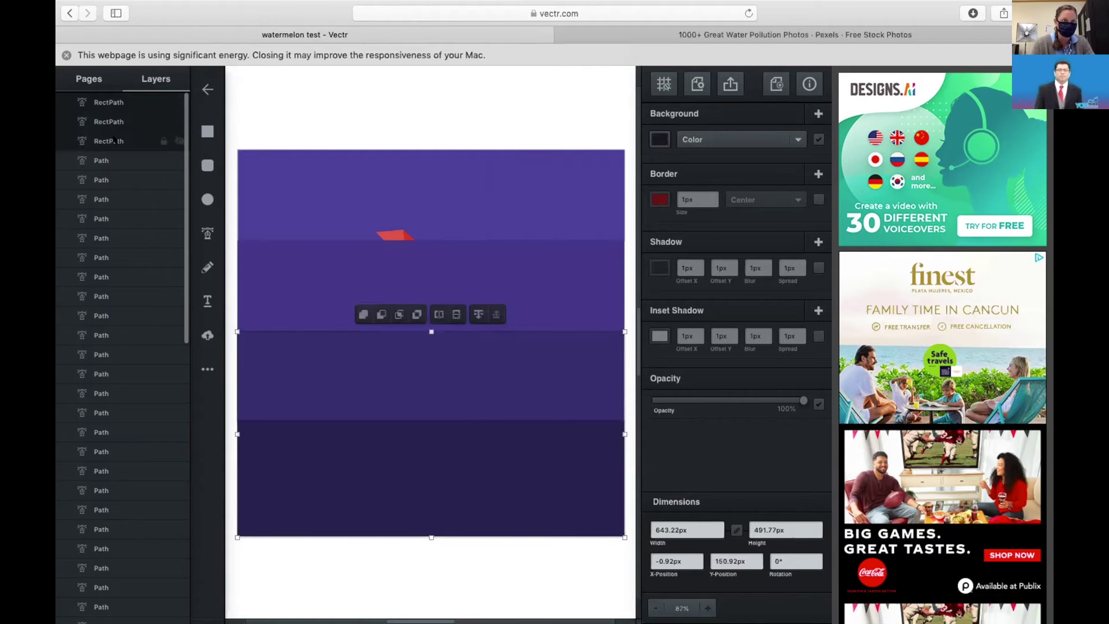
left_click(114, 141, "shift")
left_click_drag(114, 140, 134, 569)
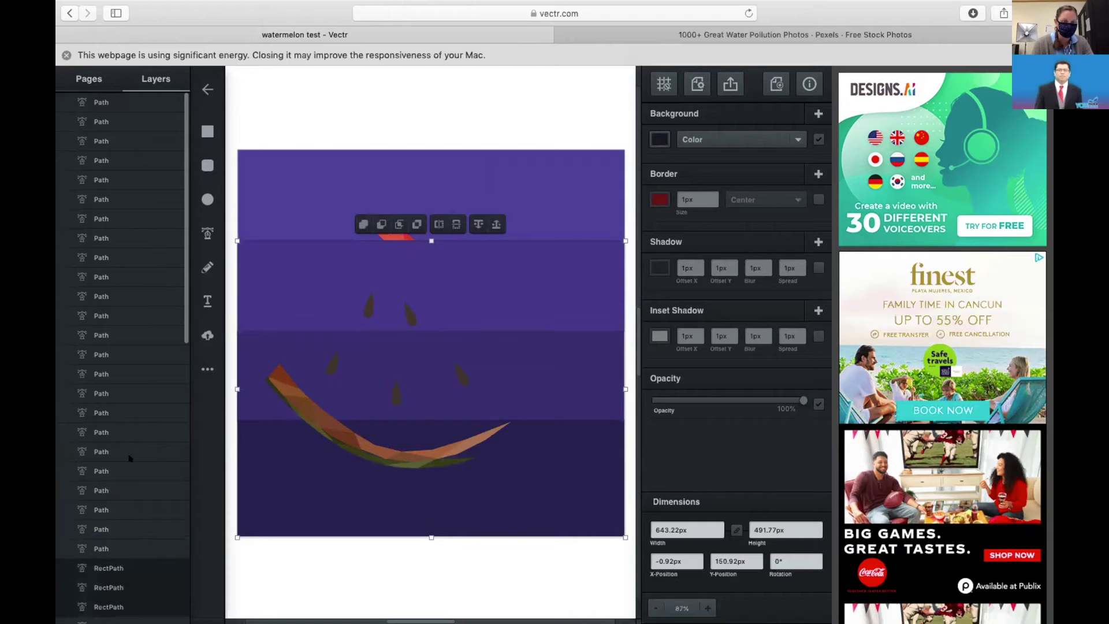
scroll(130, 460, "down", 1)
scroll(130, 460, "down", 5)
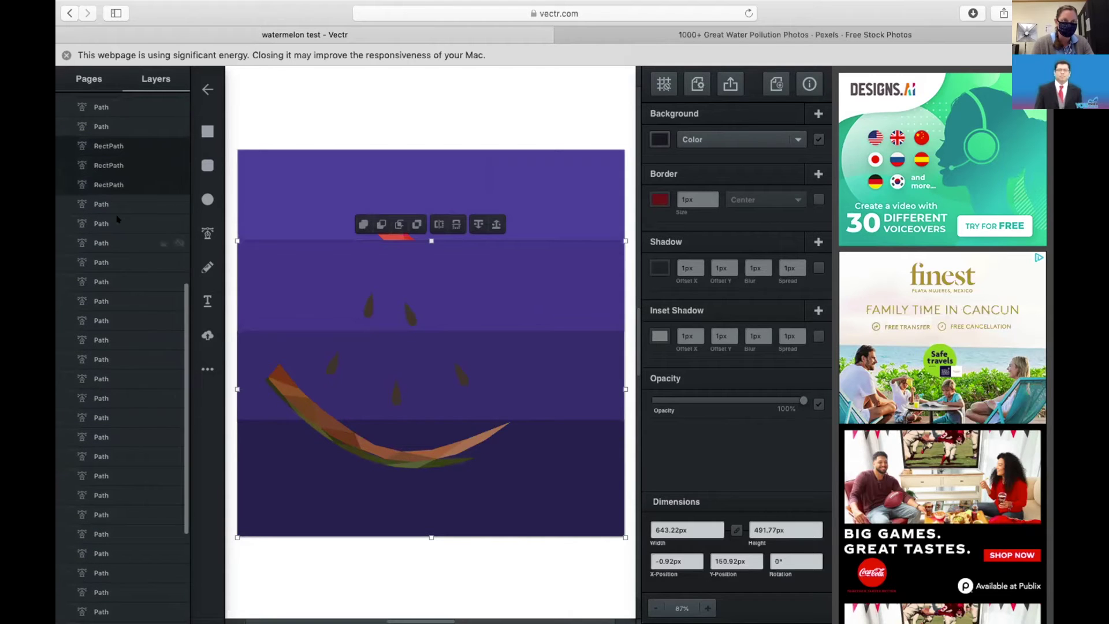
left_click_drag(104, 165, 93, 619)
scroll(126, 539, "down", 5)
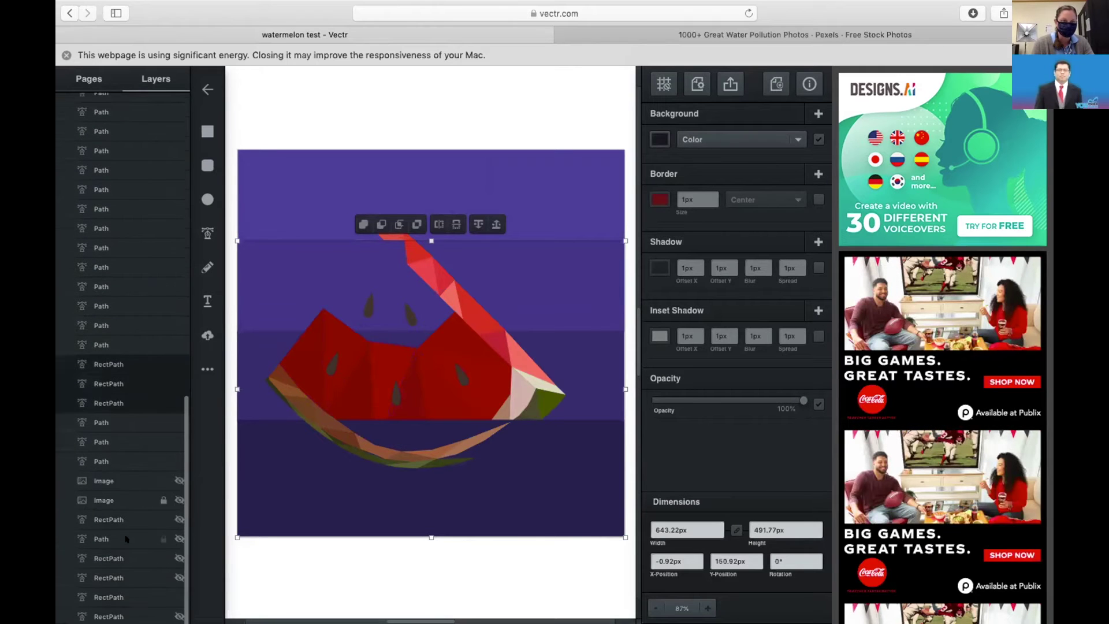
left_click_drag(115, 405, 113, 499)
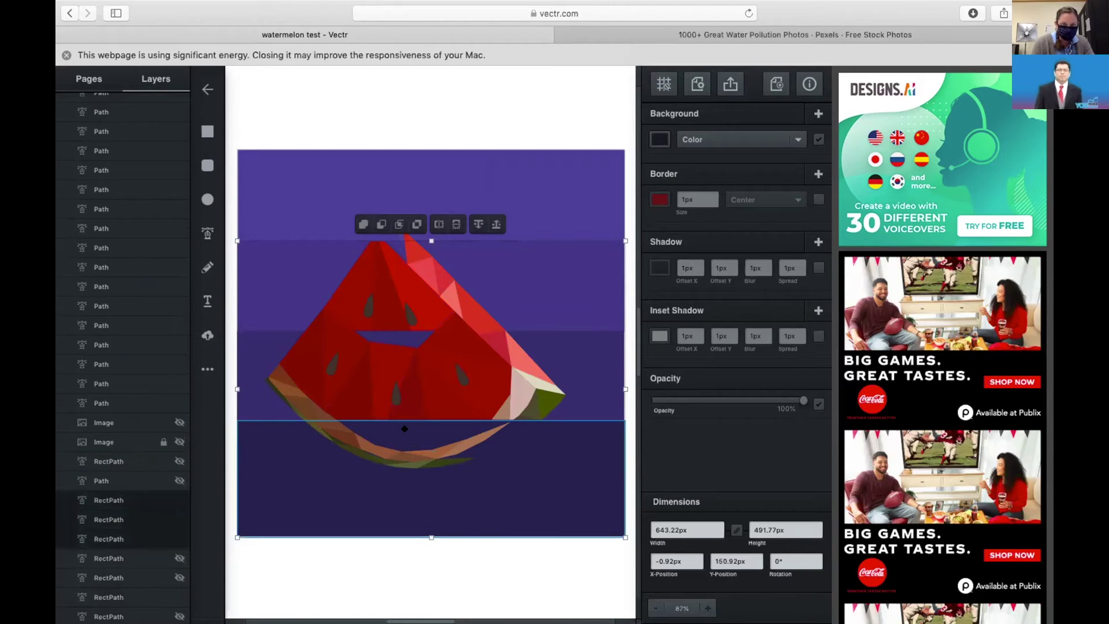
left_click(109, 520)
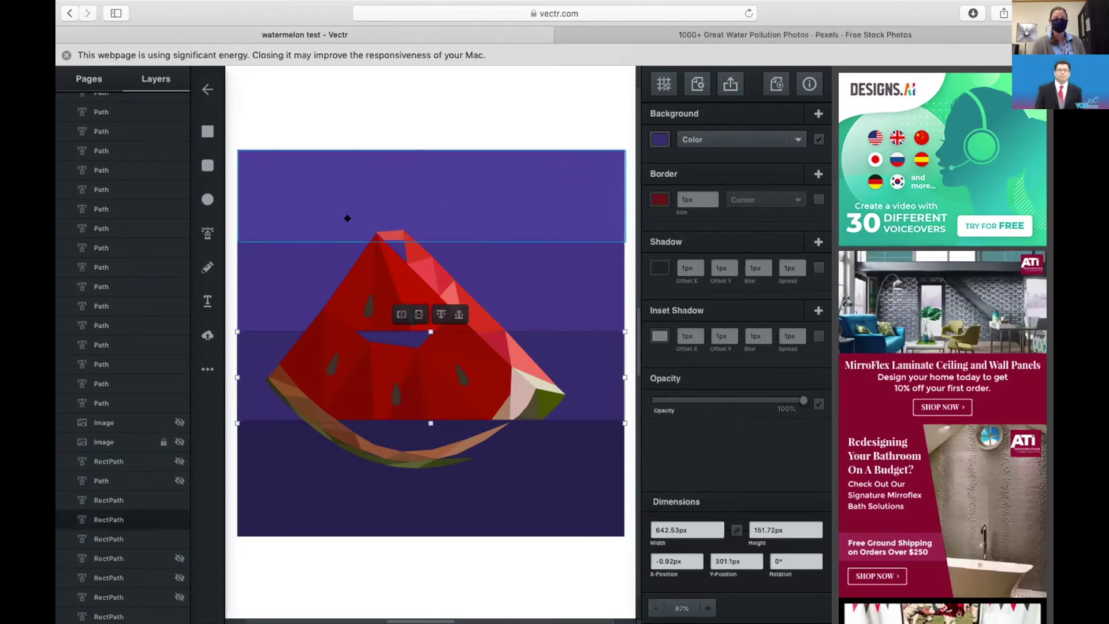
left_click(451, 120)
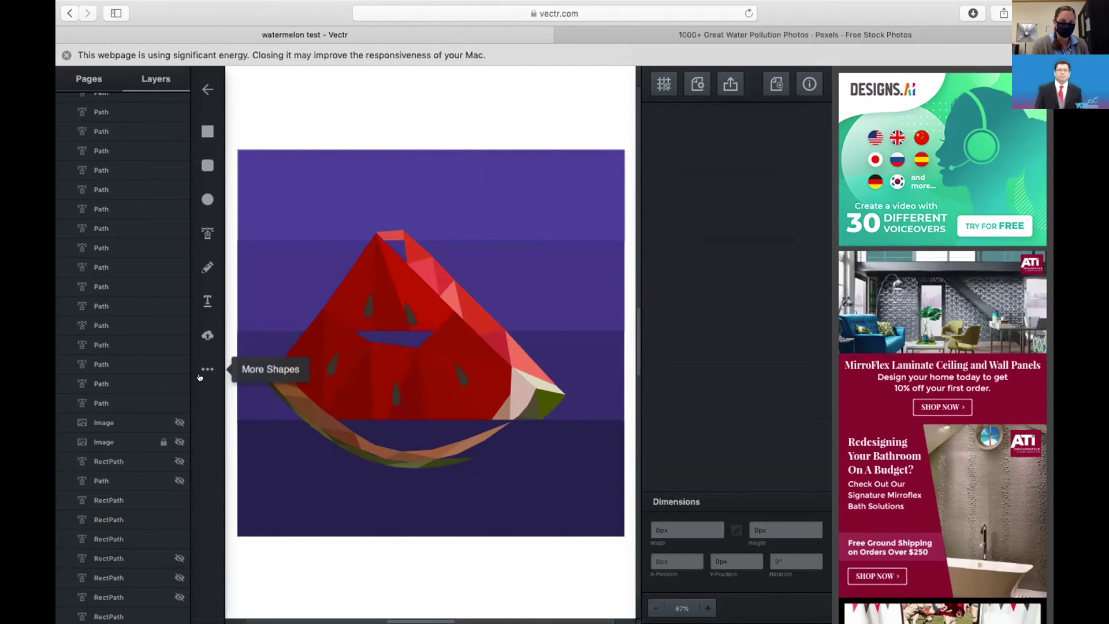
- Import the "blue paper" texture image from the Desktop into the artboard
left_click(205, 333)
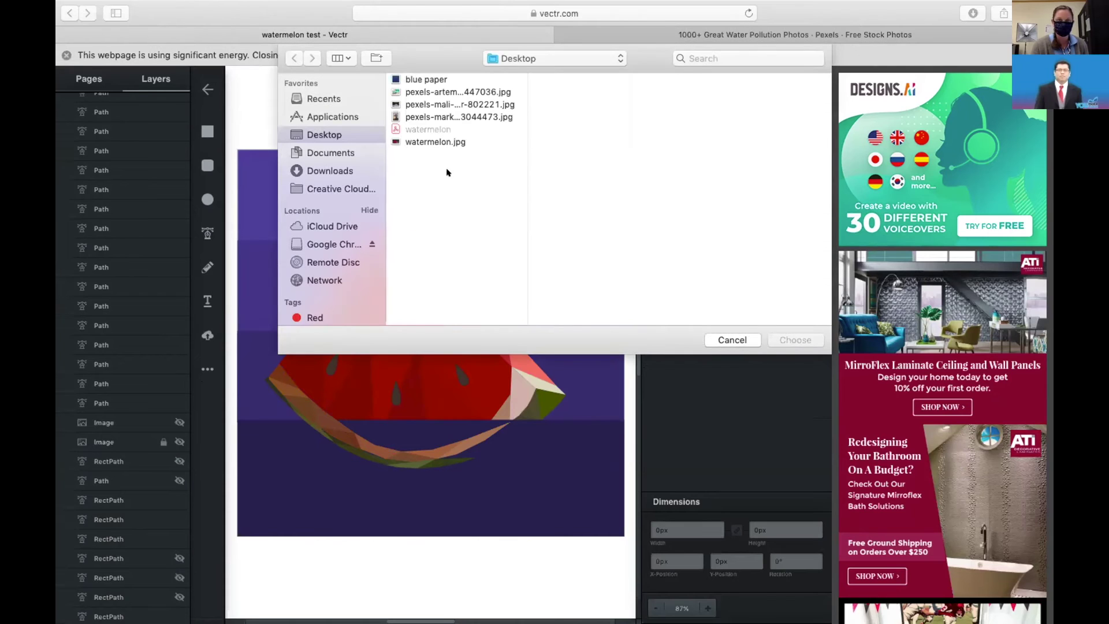
left_click(422, 79)
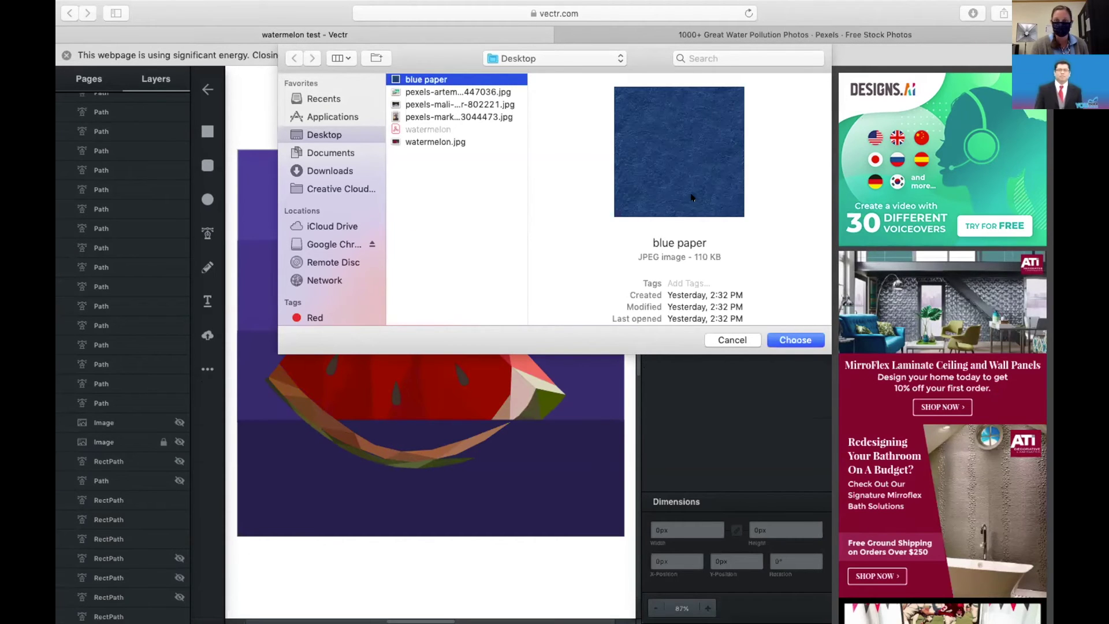
left_click(789, 340)
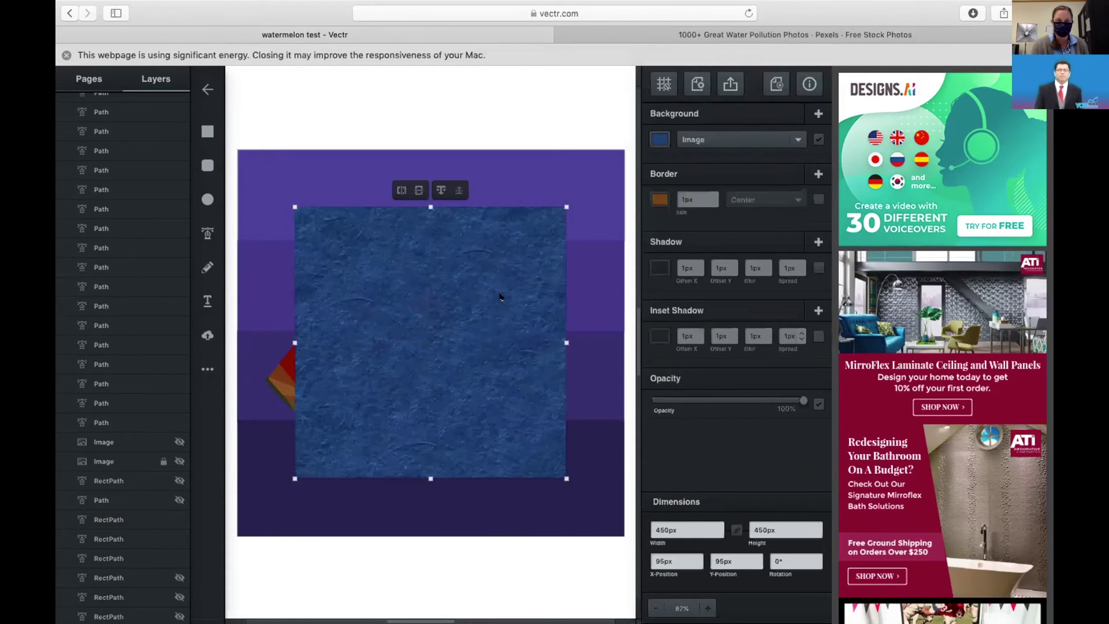
- Align the blue paper image to the artboard's upper-left corner, scale it to about 643 × 645 px and set its opacity to 45%
left_click_drag(483, 295, 426, 240)
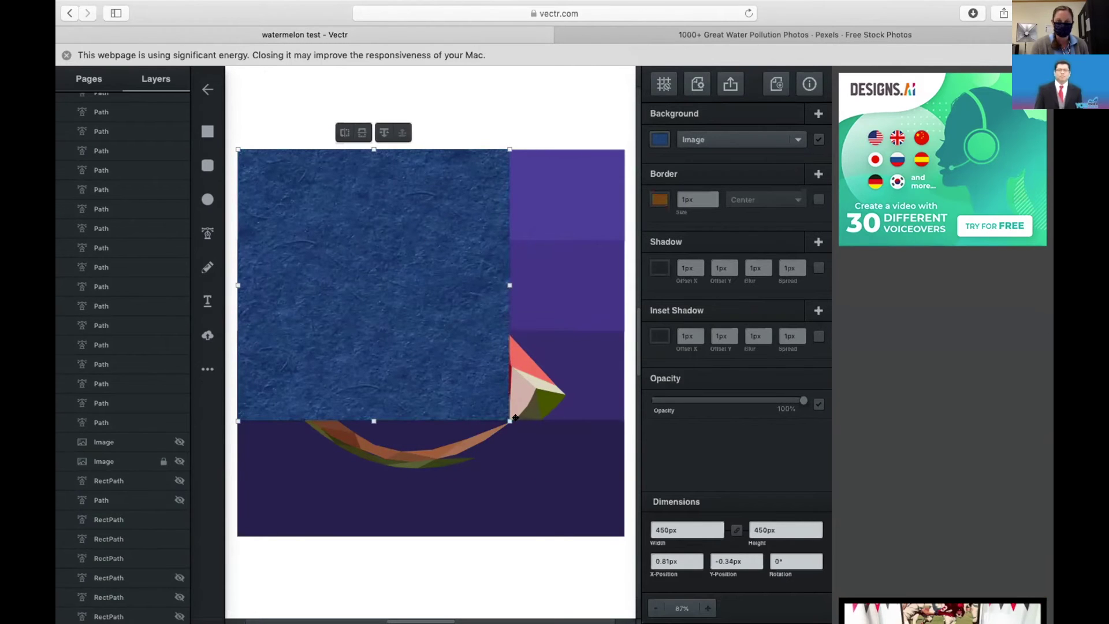
left_click_drag(552, 459, 619, 536)
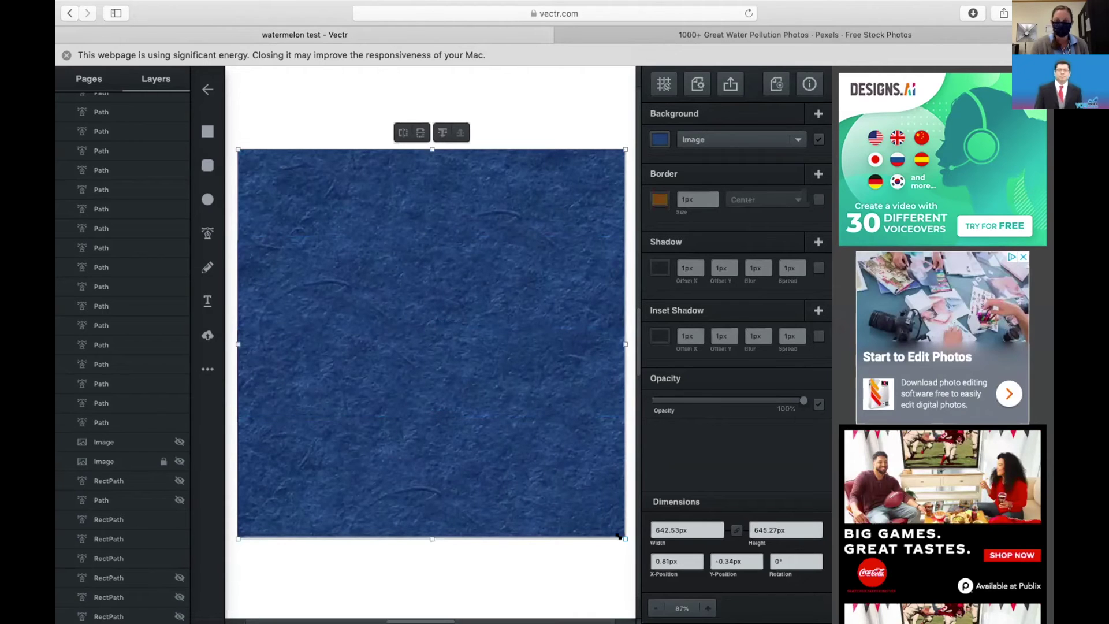
left_click(717, 399)
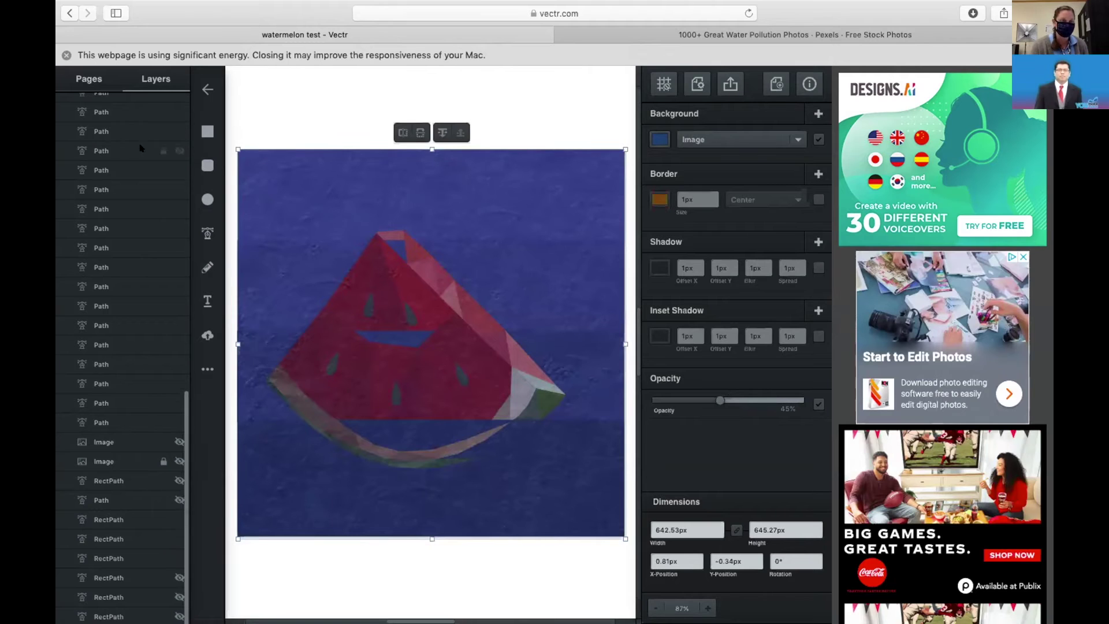
- Move the blue paper image layer beneath the watermelon paths, directly above the purple band layers
scroll(140, 148, "up", 10)
left_click_drag(149, 494, 107, 607)
scroll(126, 197, "down", 10)
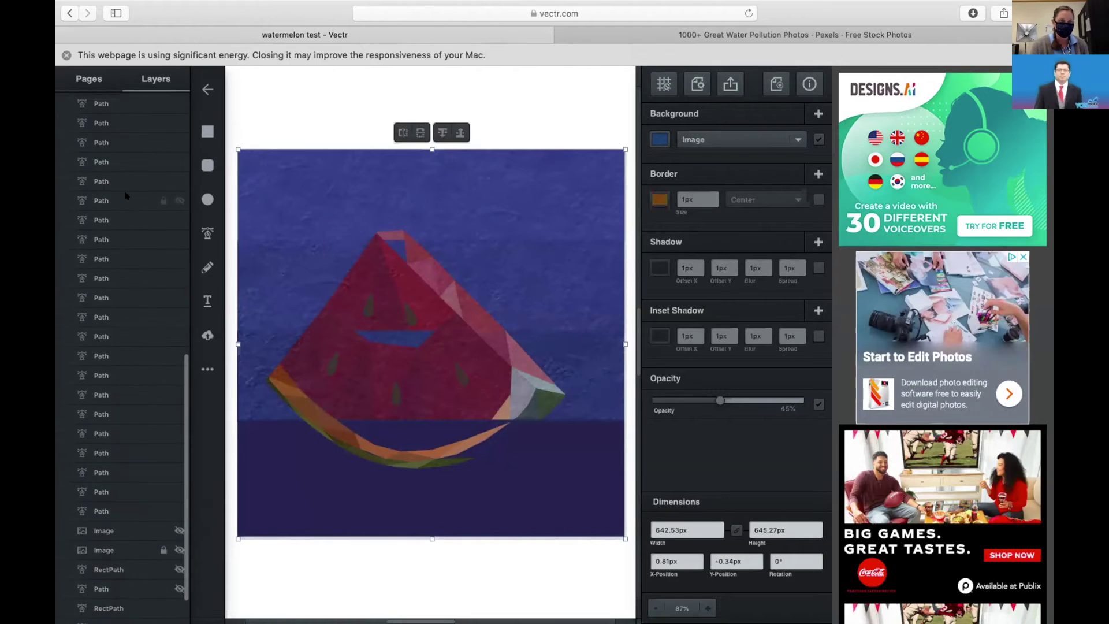
scroll(124, 197, "up", 6)
scroll(118, 197, "down", 2)
left_click_drag(116, 198, 97, 604)
left_click_drag(117, 339, 111, 583)
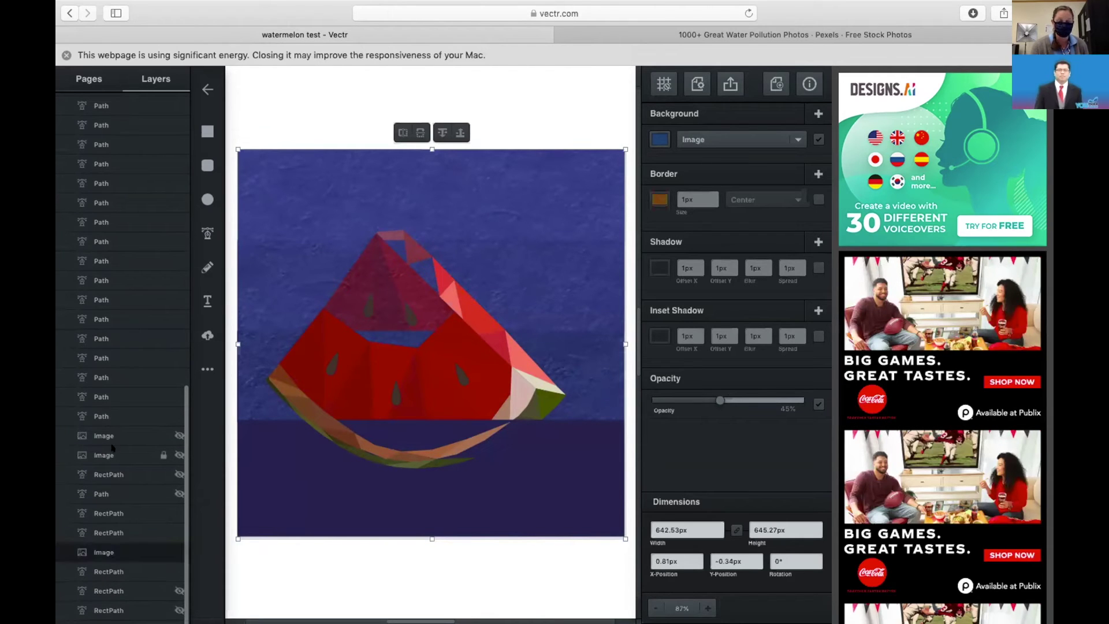
scroll(113, 447, "down", 2)
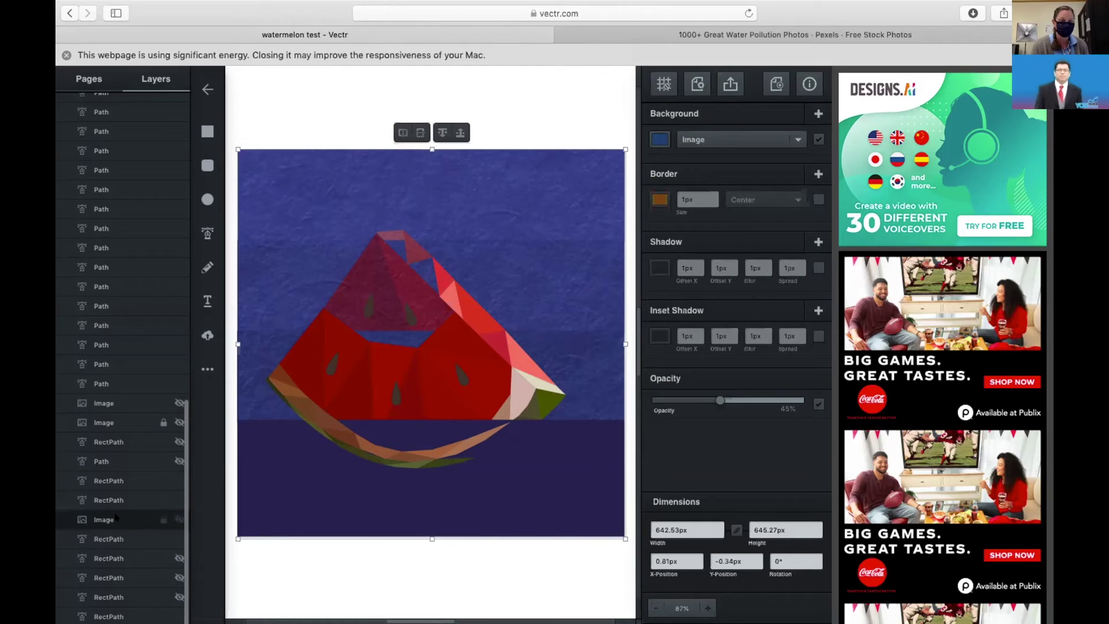
left_click_drag(115, 516, 114, 604)
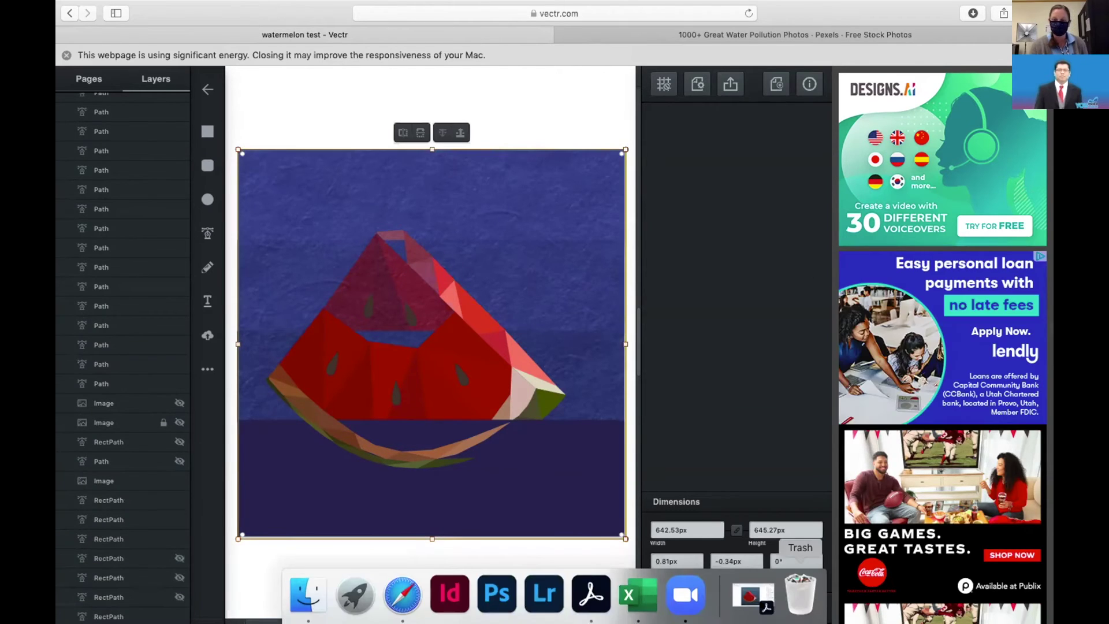
- Switch to Acrobat and restore the minimized watermelon document
left_click(756, 595)
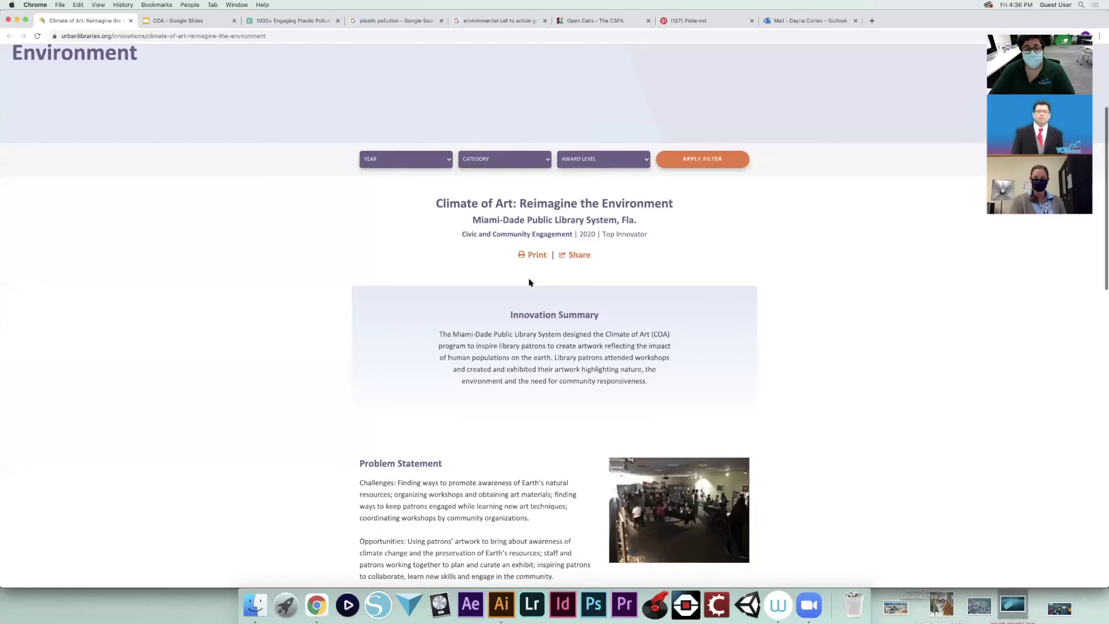
- Read through the Climate of Art innovation page, examining its summary, problem statement, innovation and progress sections
scroll(527, 280, "down", 5)
scroll(530, 281, "down", 2)
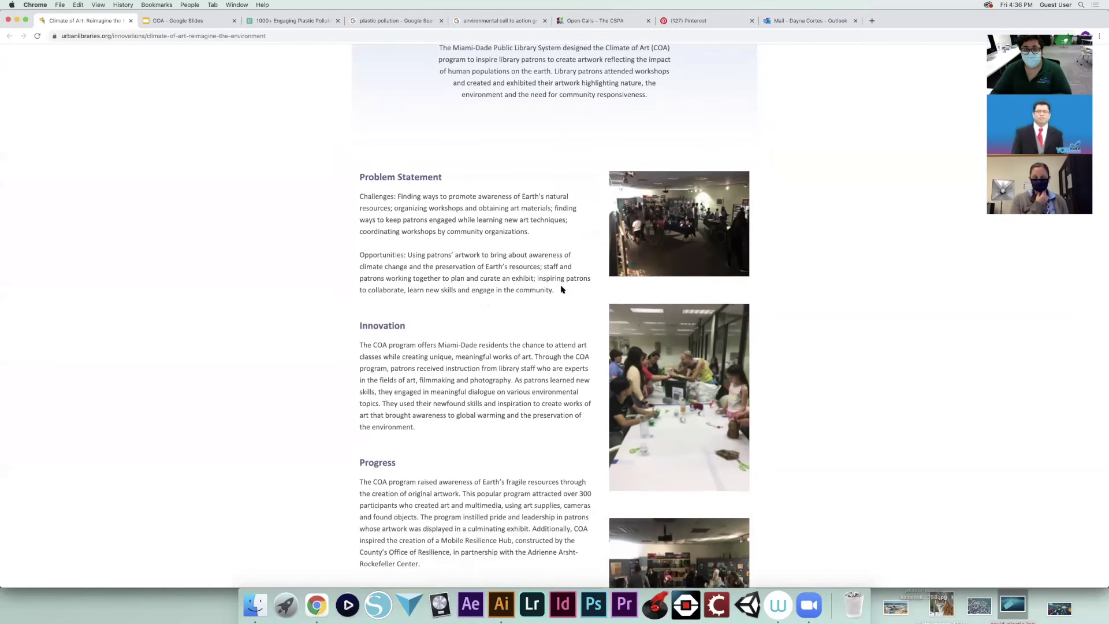
scroll(560, 287, "up", 5)
scroll(561, 289, "up", 3)
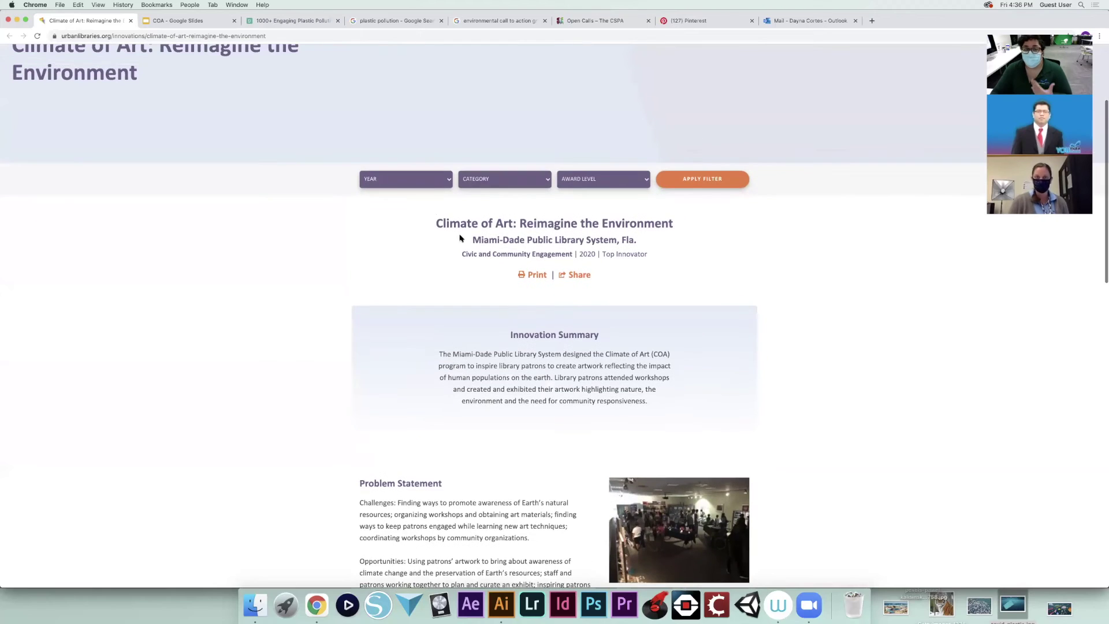
scroll(440, 264, "up", 4)
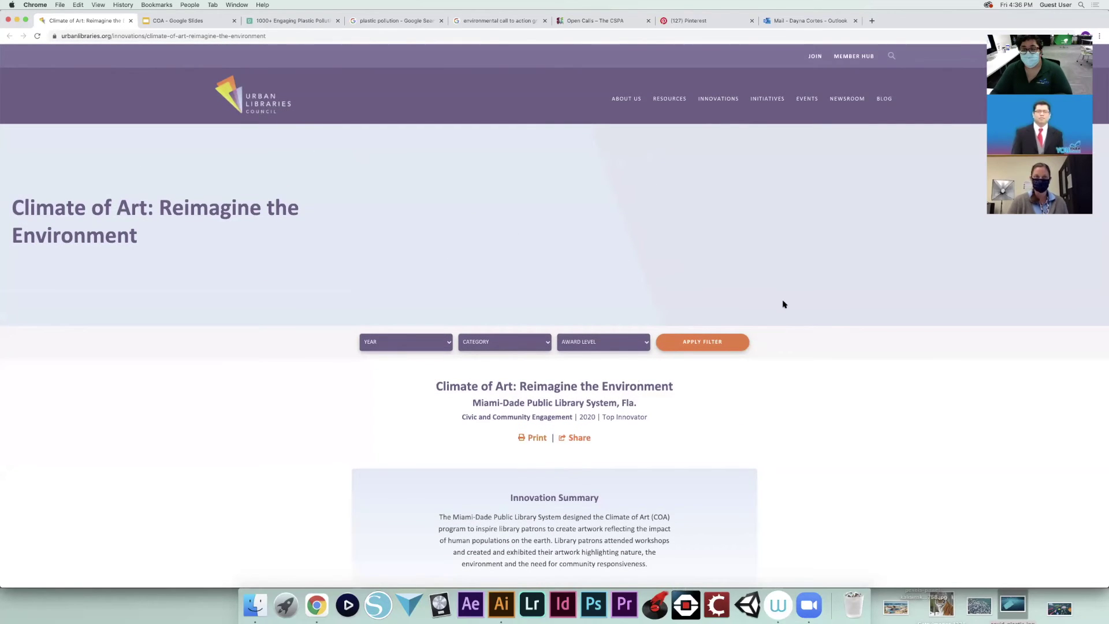
scroll(782, 304, "down", 2)
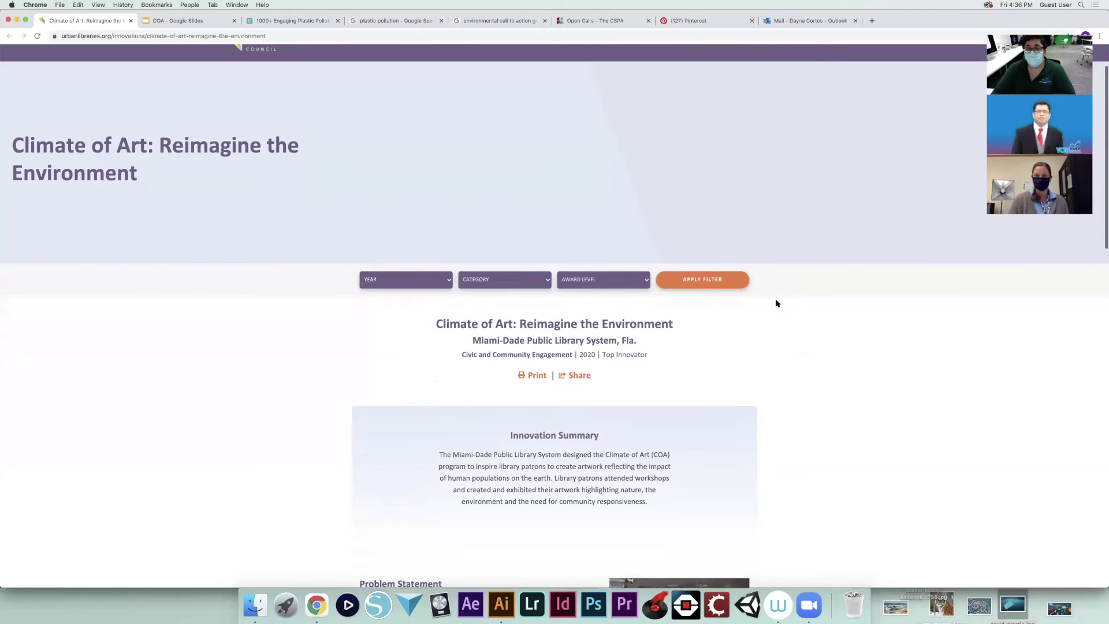
scroll(777, 304, "down", 5)
scroll(778, 302, "down", 2)
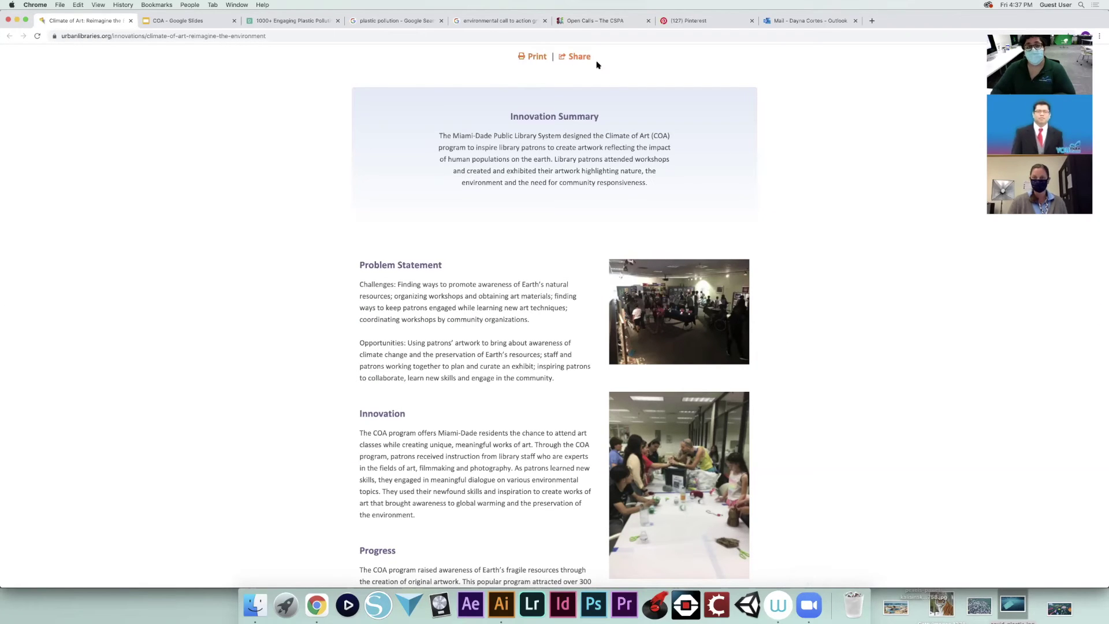
- Switch to the COA presentation in Google Slides and view its slides from the title slide to slide 3
key("ctrl+Tab")
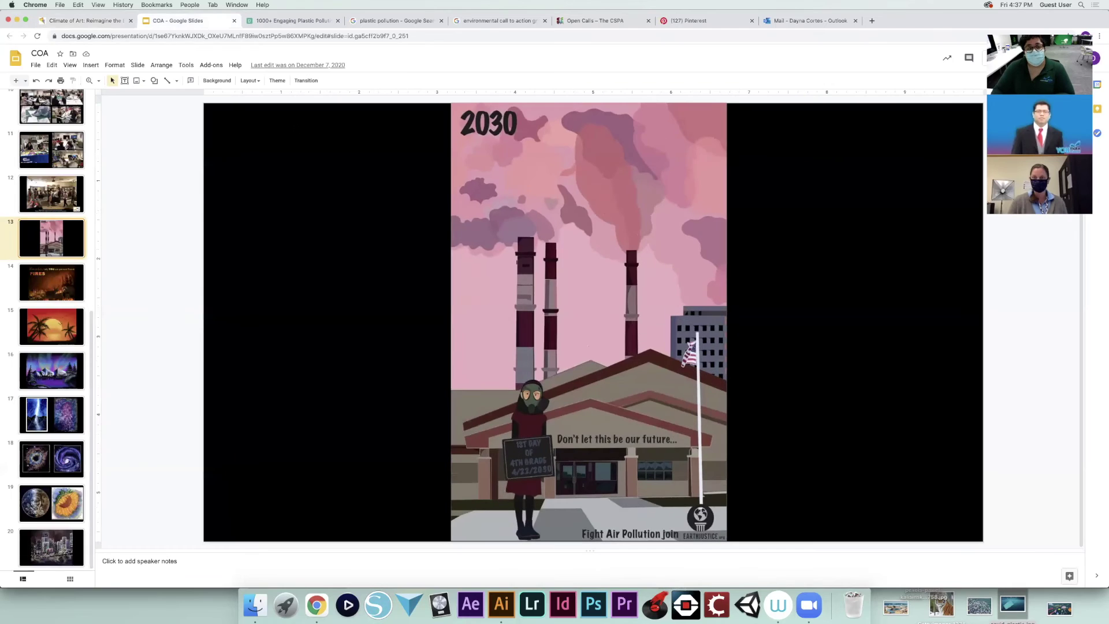
key("Home")
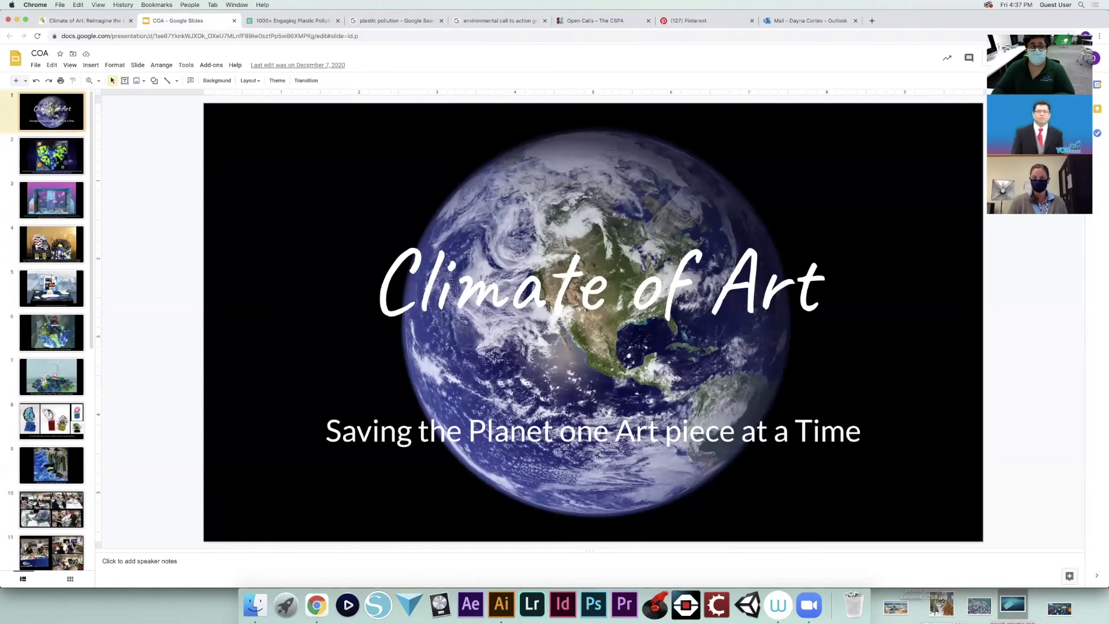
left_click(58, 157)
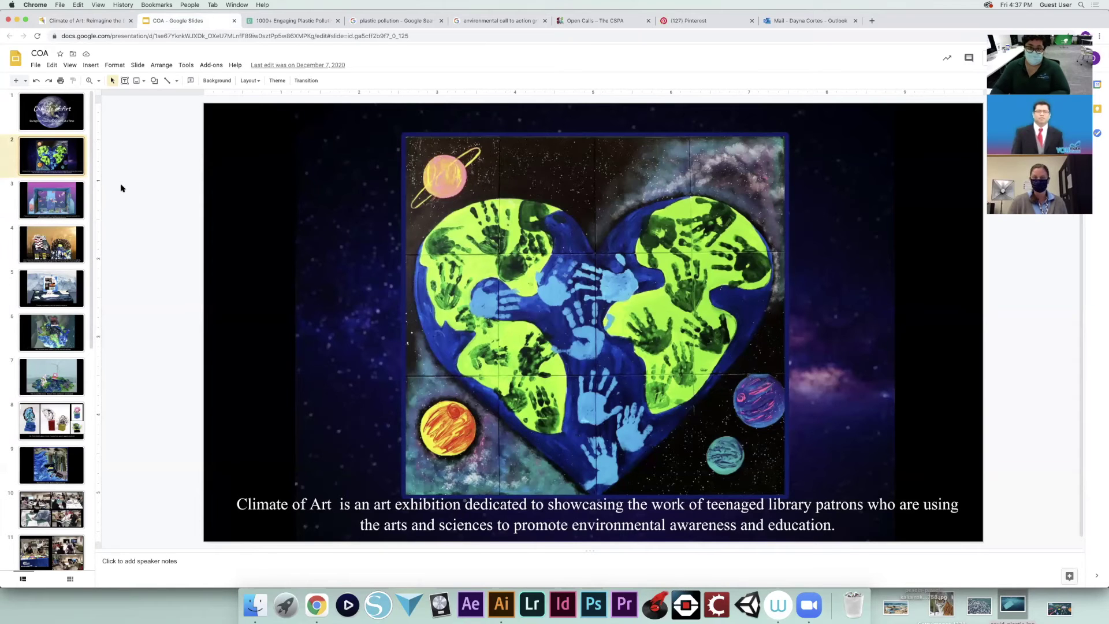
key("Down")
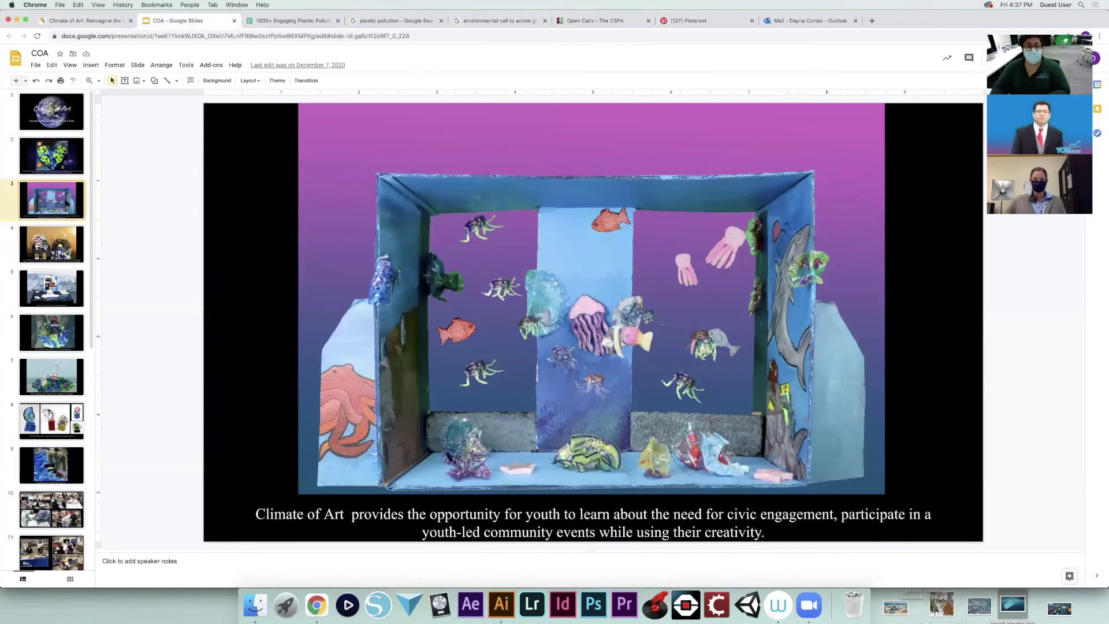